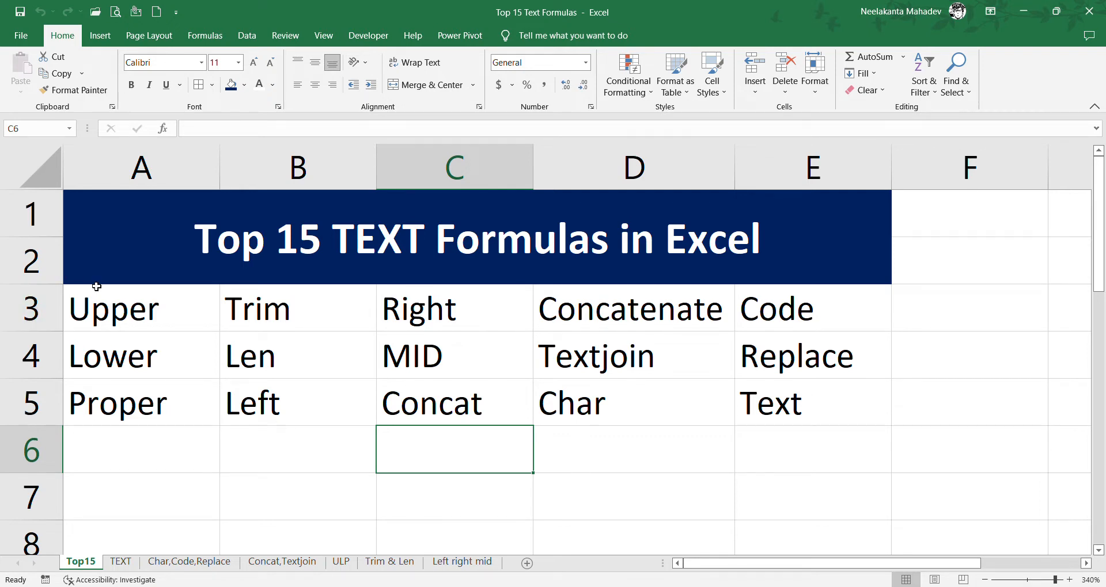
# Review the fifteen text functions listed in A3:E5 of the Top15 sheet, from Upper through Text
pyautogui.click(128, 323)
pyautogui.click(145, 359)
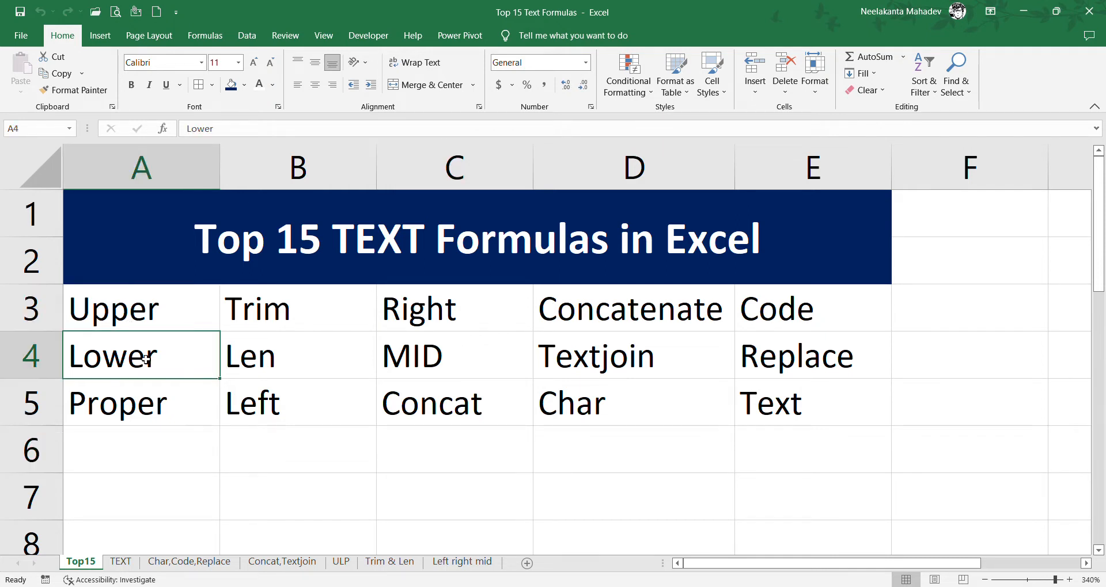
pyautogui.click(163, 407)
pyautogui.click(267, 322)
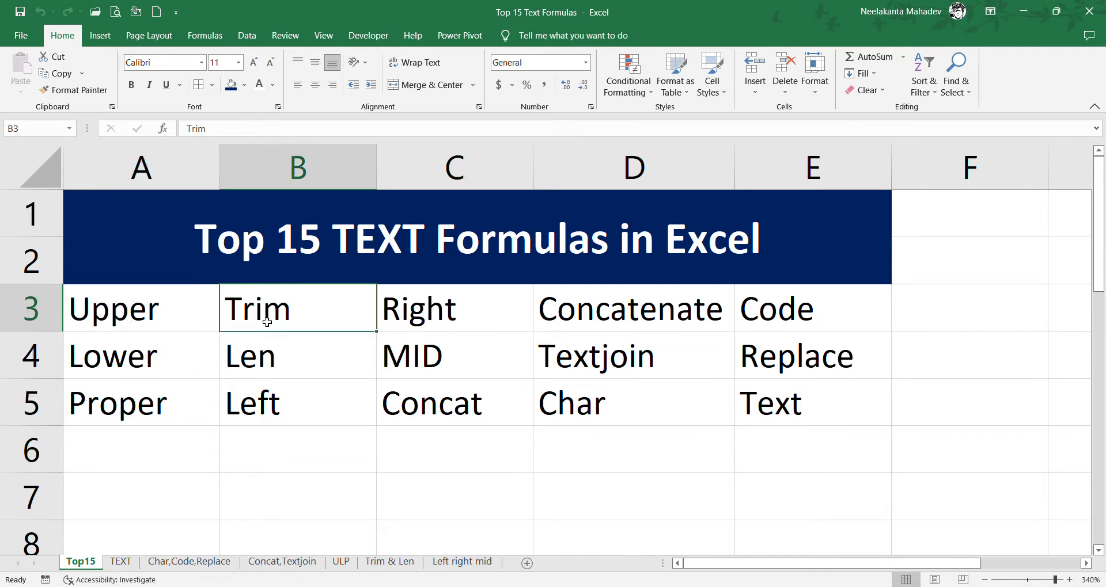
pyautogui.press('Down')
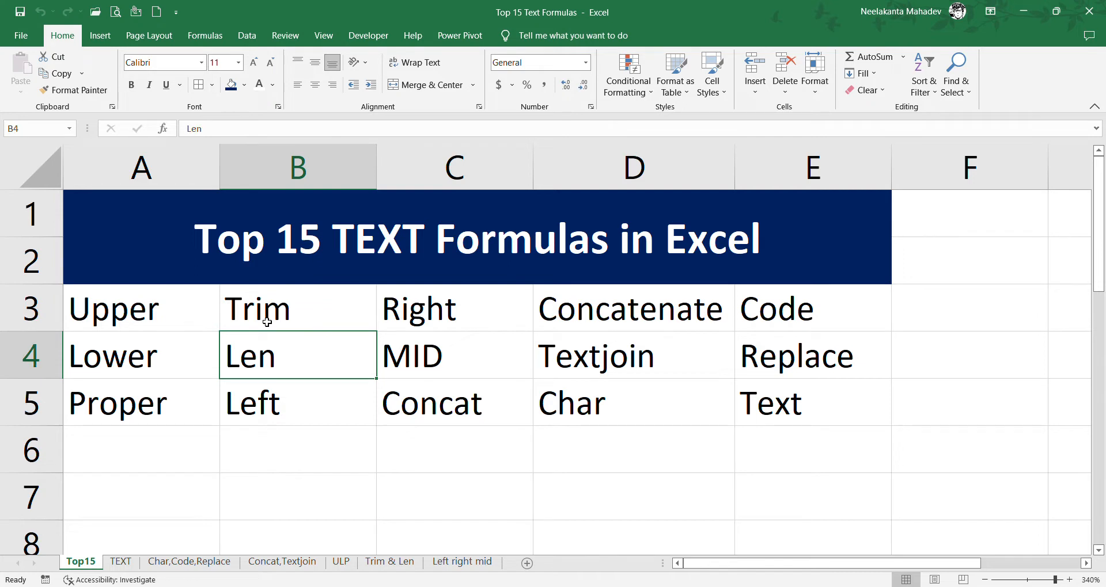
pyautogui.press('Down')
pyautogui.press('Right')
pyautogui.press('Up')
pyautogui.press('Up')
pyautogui.press('Down')
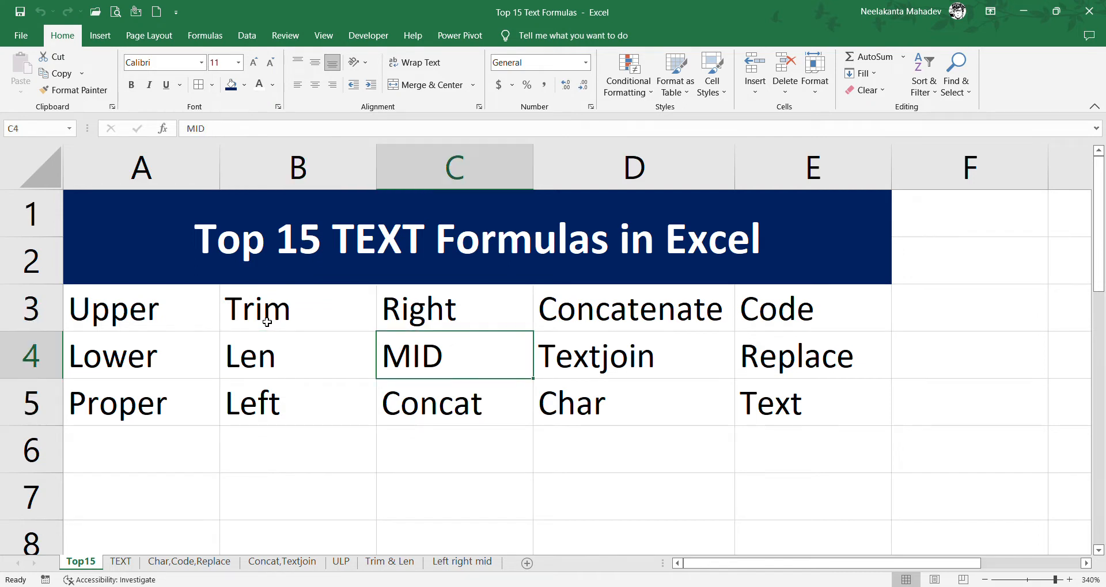
pyautogui.press('Down')
pyautogui.press('Right')
pyautogui.press('Up')
pyautogui.press('Up')
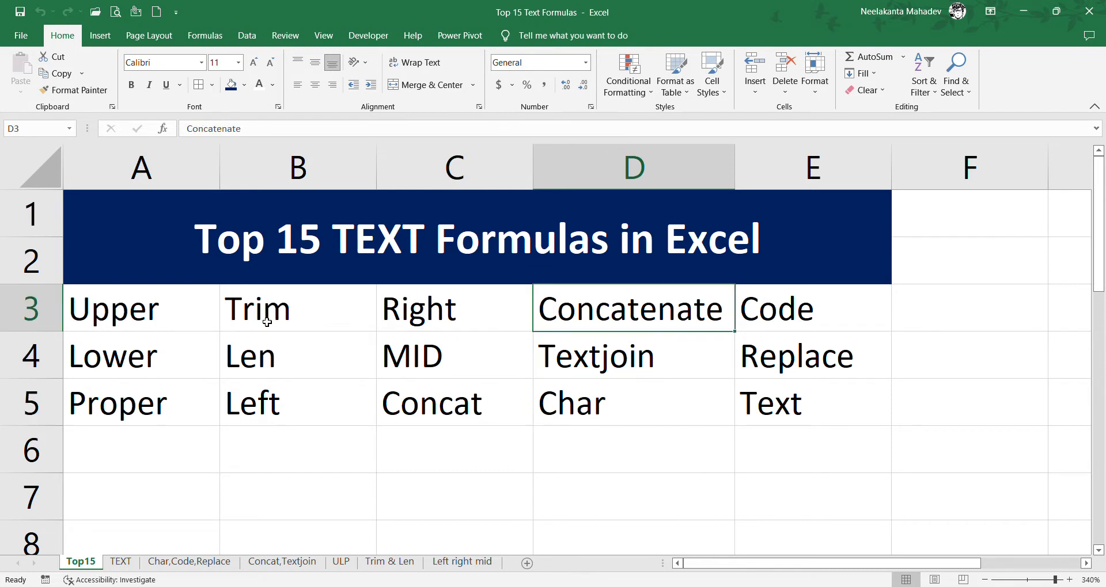
pyautogui.press('Down')
pyautogui.press('Down')
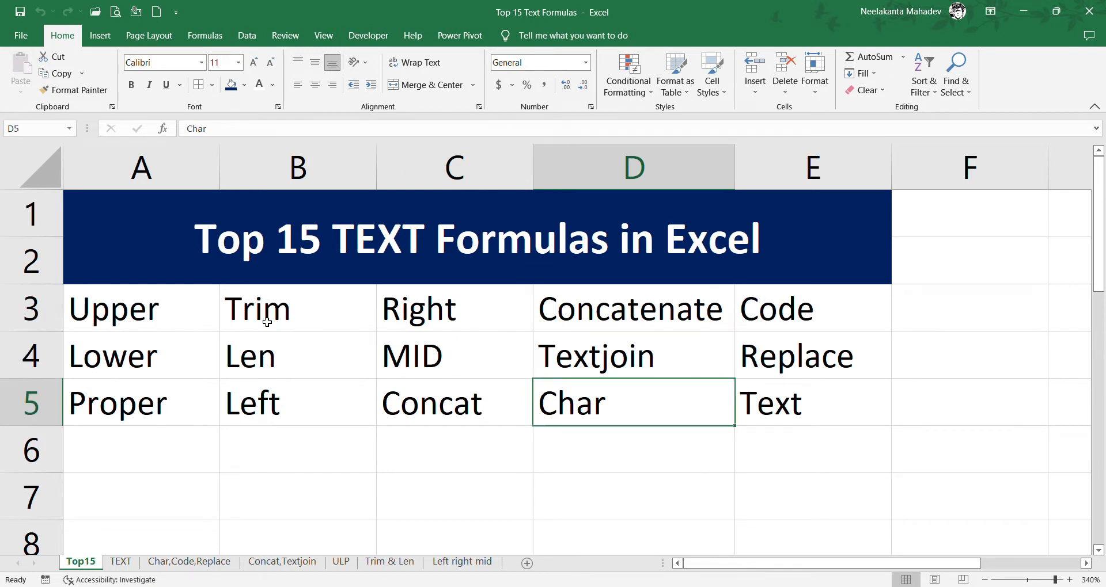
pyautogui.press('Right')
pyautogui.press('Up')
pyautogui.press('Up')
pyautogui.press('Down')
pyautogui.press('Down')
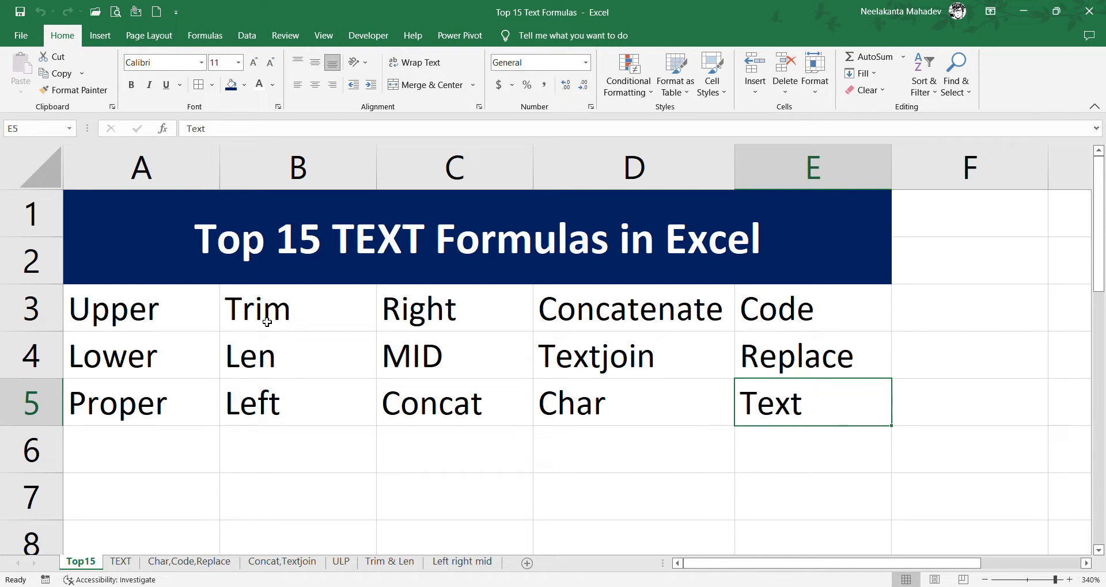
pyautogui.moveTo(134, 324); pyautogui.dragTo(134, 413)
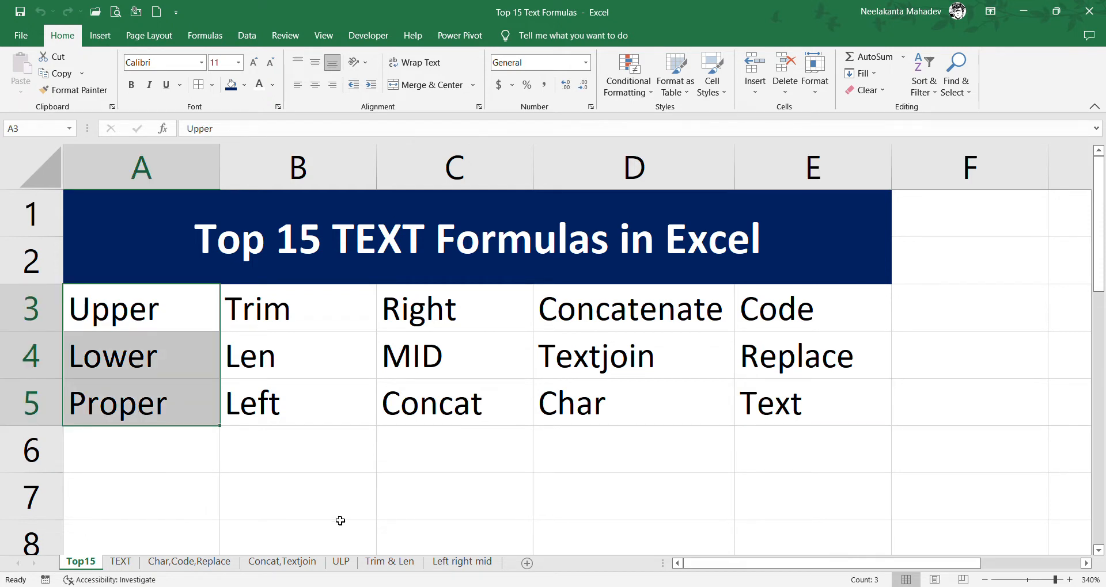
# On the ULP sheet, enter =UPPER(A2) in B2 to convert the first name to upper case
pyautogui.click(341, 562)
pyautogui.click(321, 367)
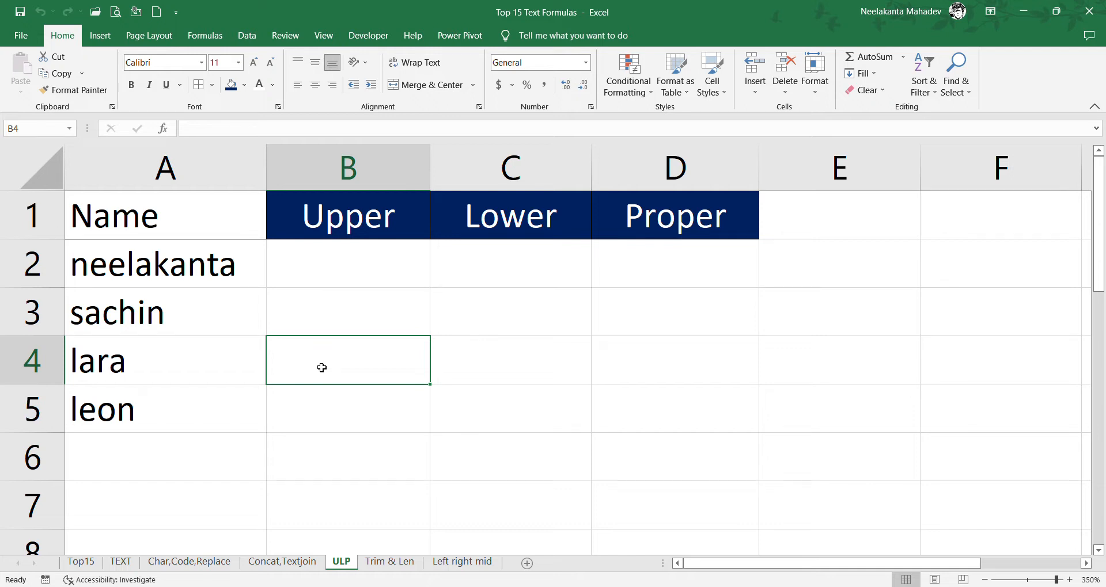
pyautogui.click(362, 278)
pyautogui.write('=')
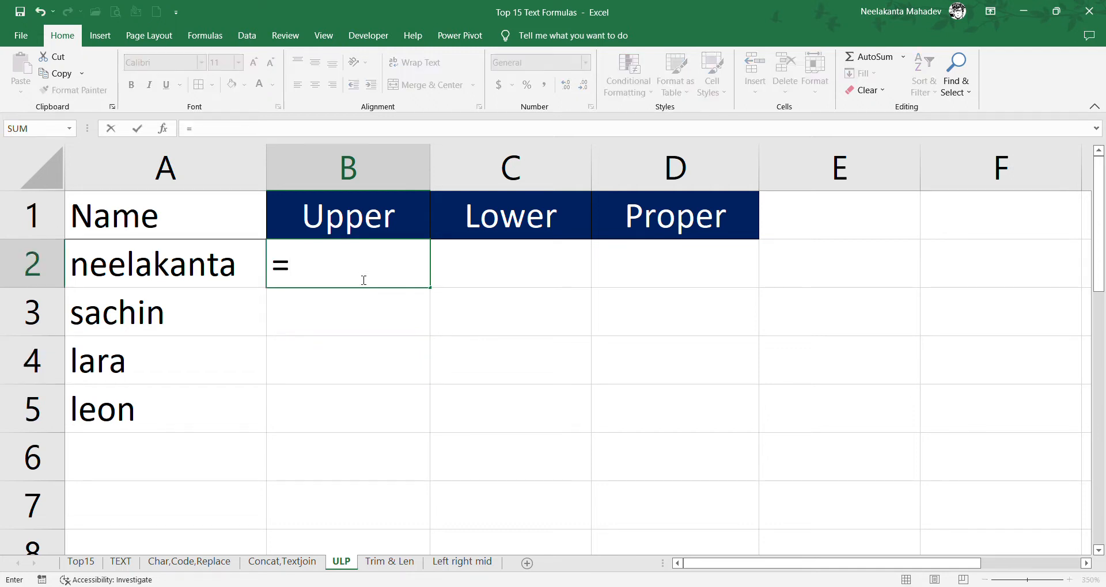
pyautogui.write('upper(')
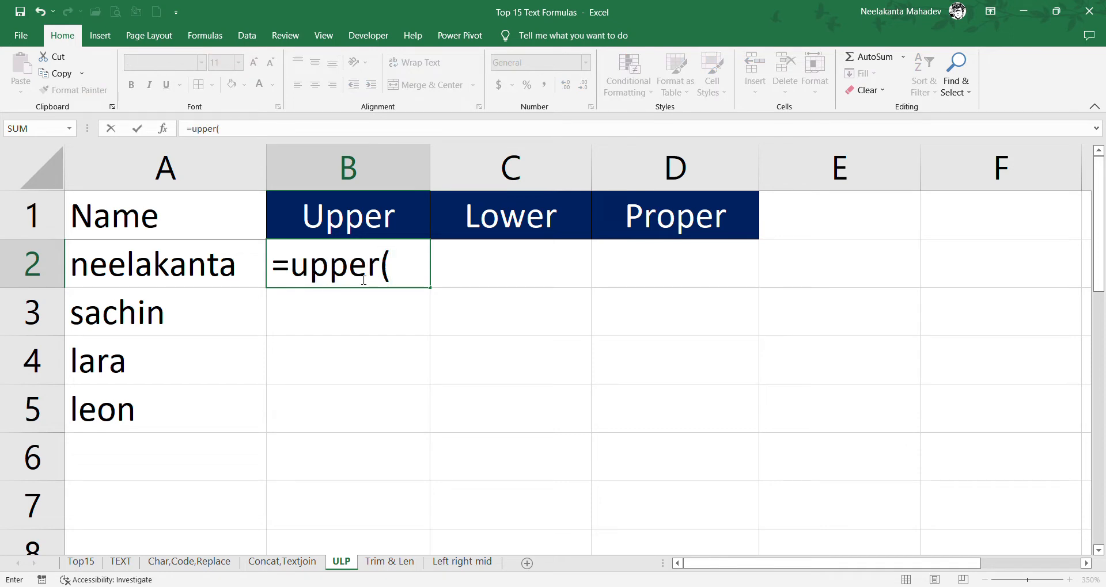
pyautogui.click(232, 275)
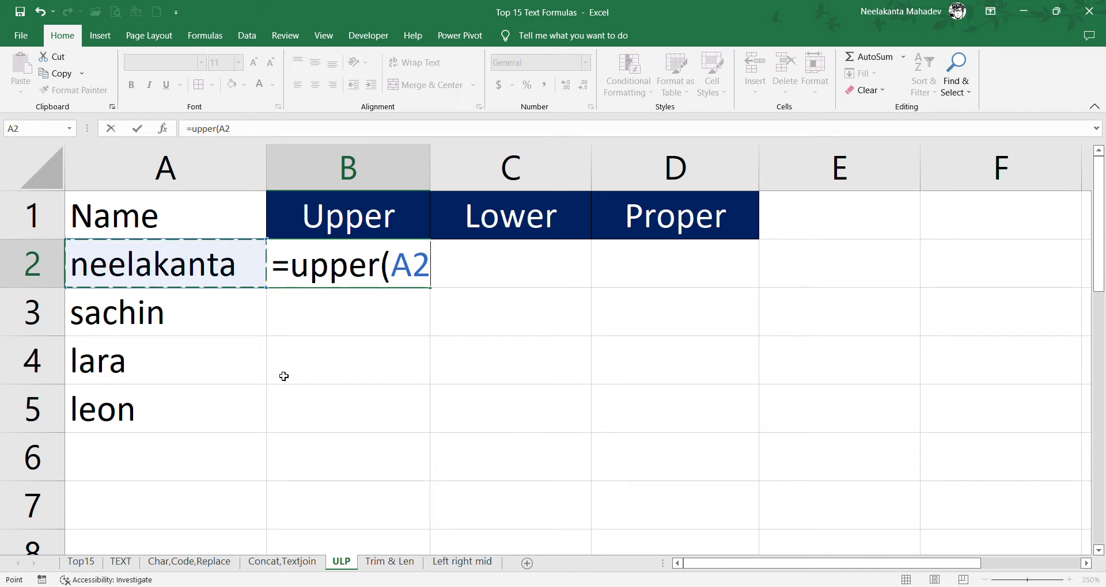
pyautogui.write(')')
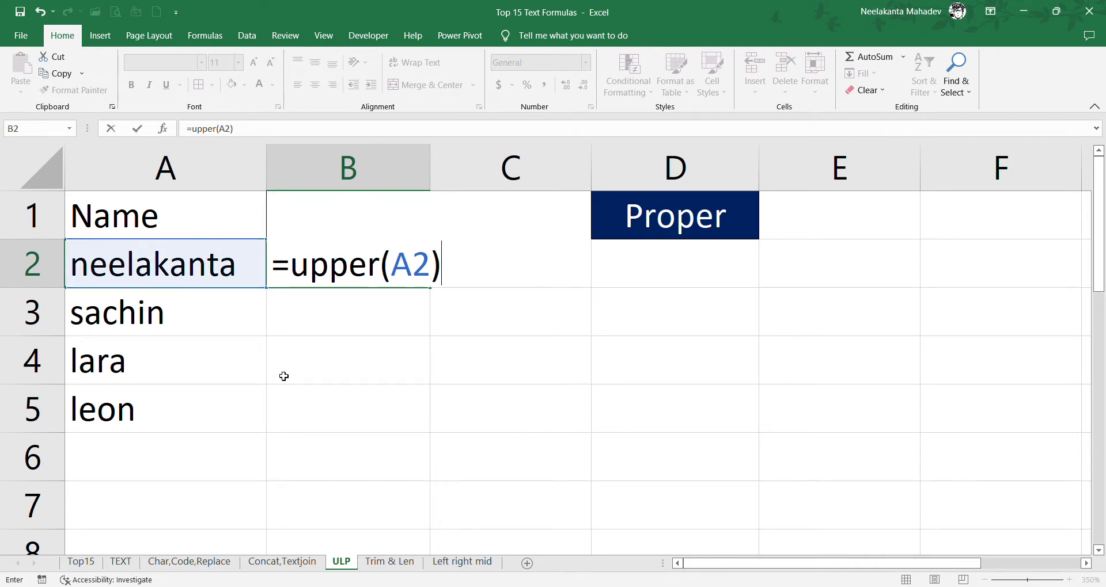
pyautogui.press('Return')
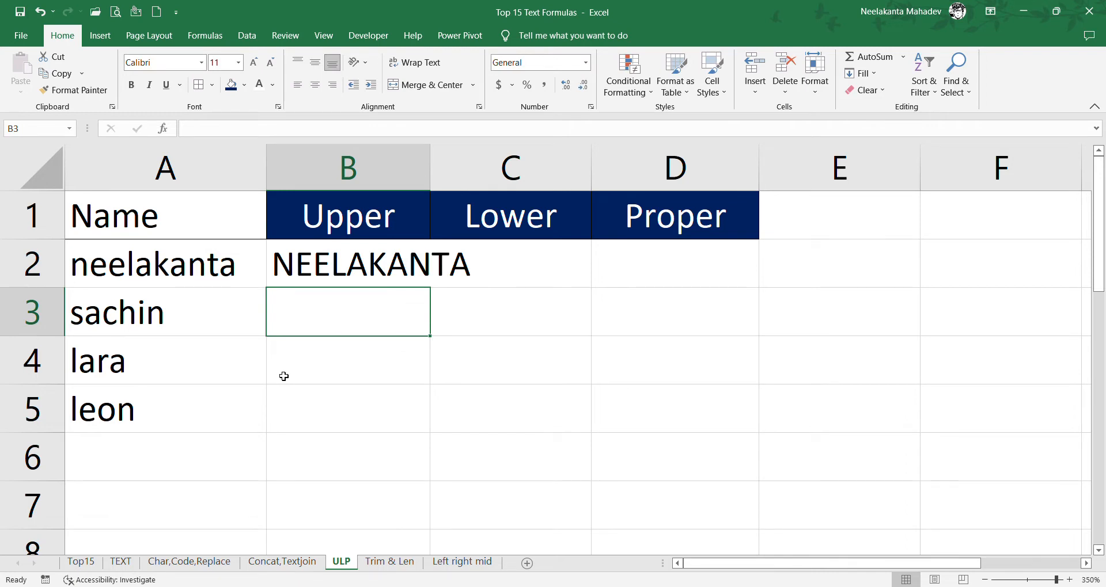
# Autofit column B and fill the UPPER formula from B2 down to B5
pyautogui.doubleClick(432, 173)
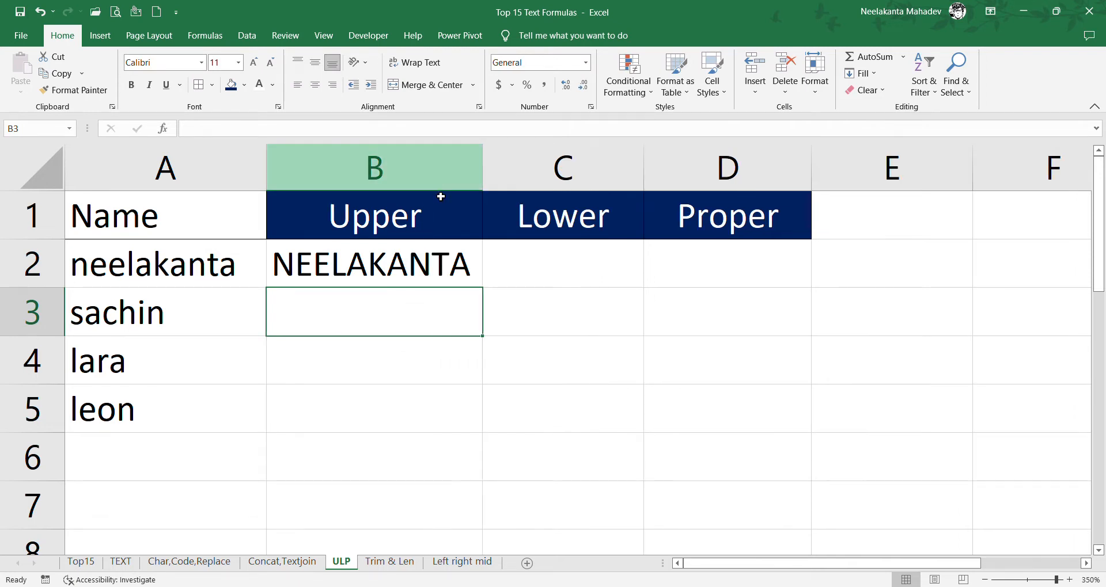
pyautogui.click(446, 282)
pyautogui.moveTo(482, 288); pyautogui.dragTo(473, 423)
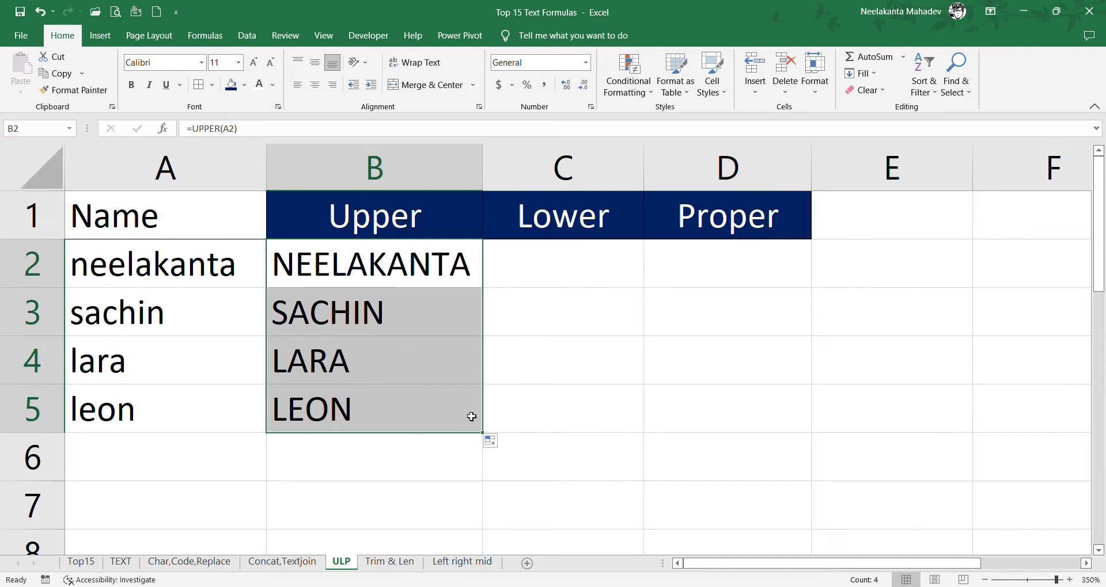
pyautogui.doubleClick(446, 282)
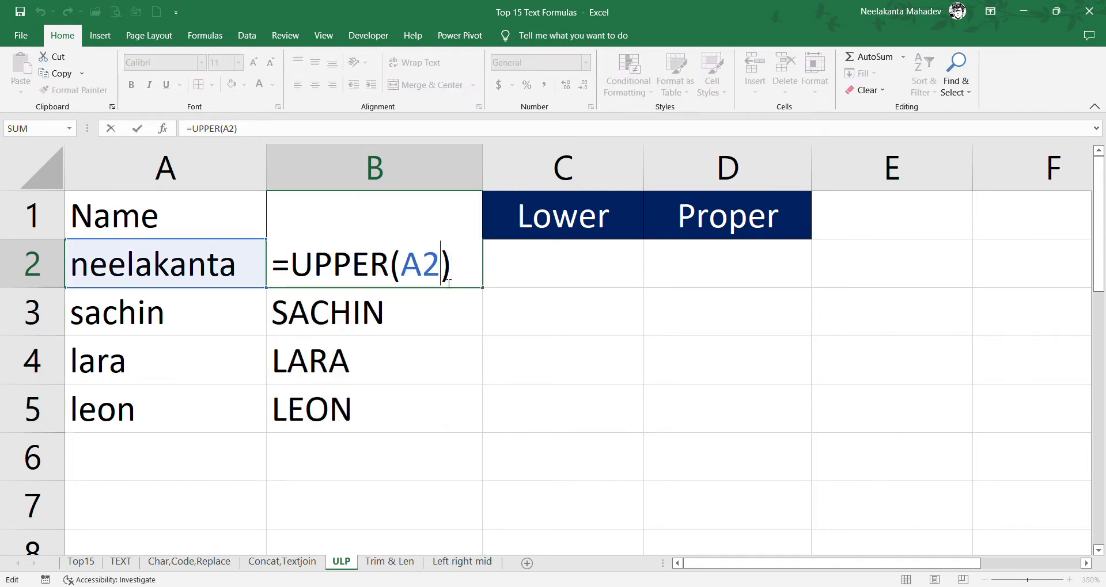
pyautogui.press('Return')
# Enter =LOWER(A2) in C2 to convert the first name to lower case
pyautogui.click(504, 276)
pyautogui.write('=')
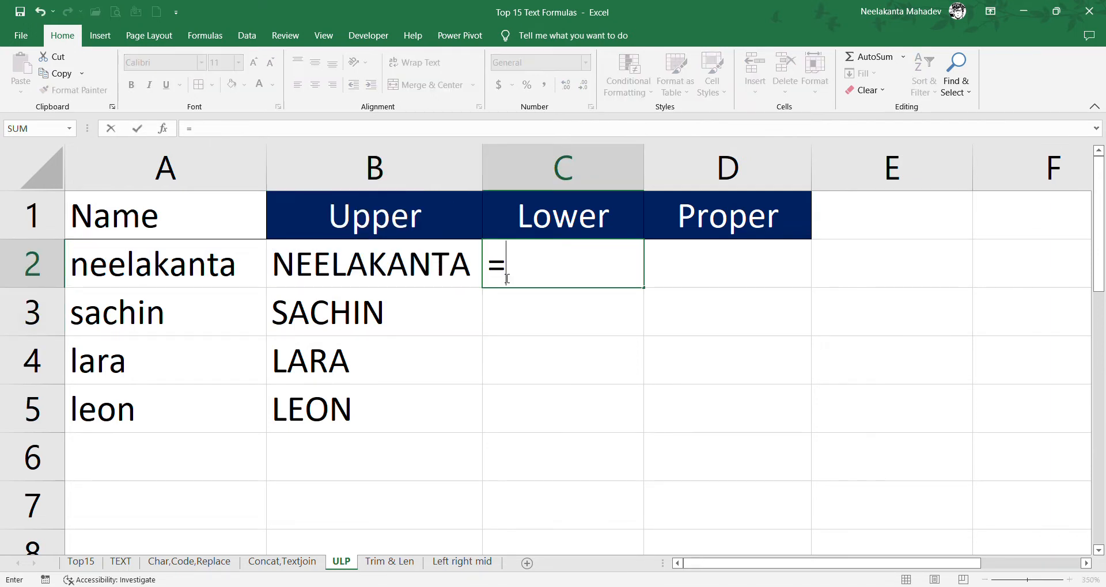
pyautogui.write('lower')
pyautogui.press('BackSpace')
pyautogui.write('er')
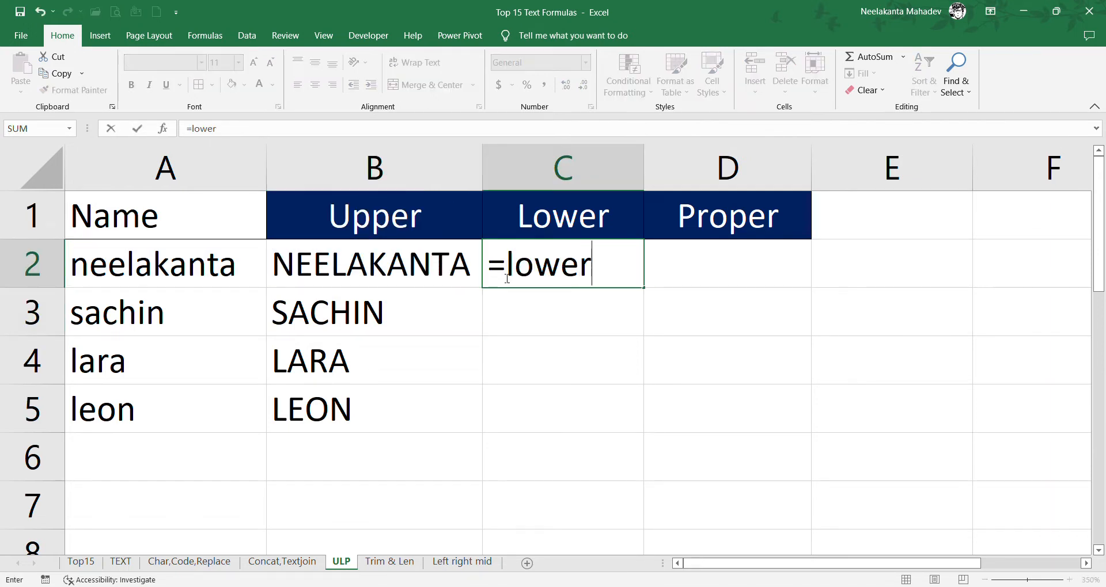
pyautogui.write('(')
pyautogui.click(185, 270)
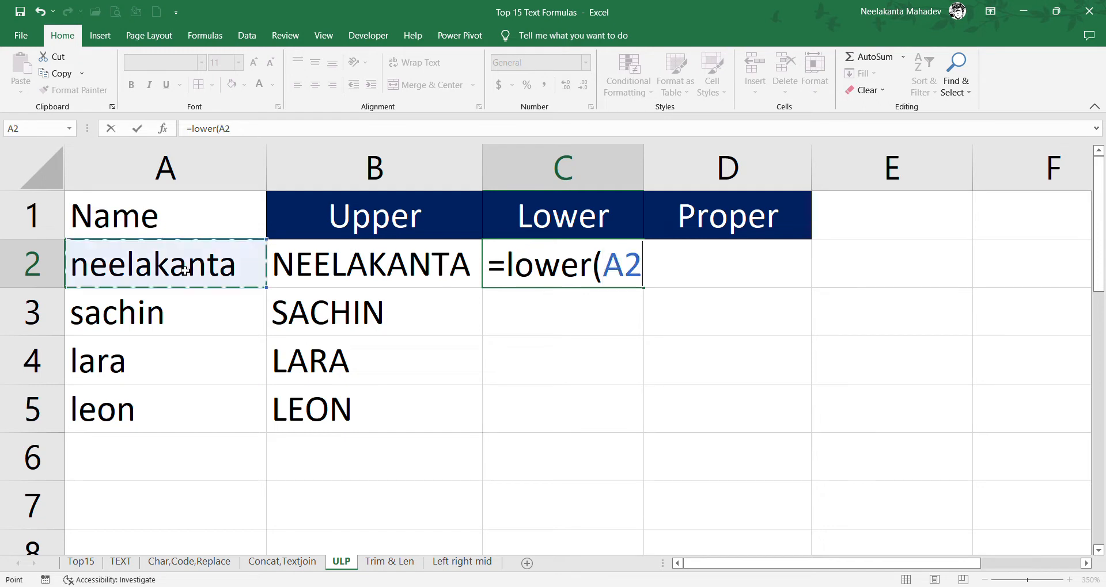
pyautogui.write(')')
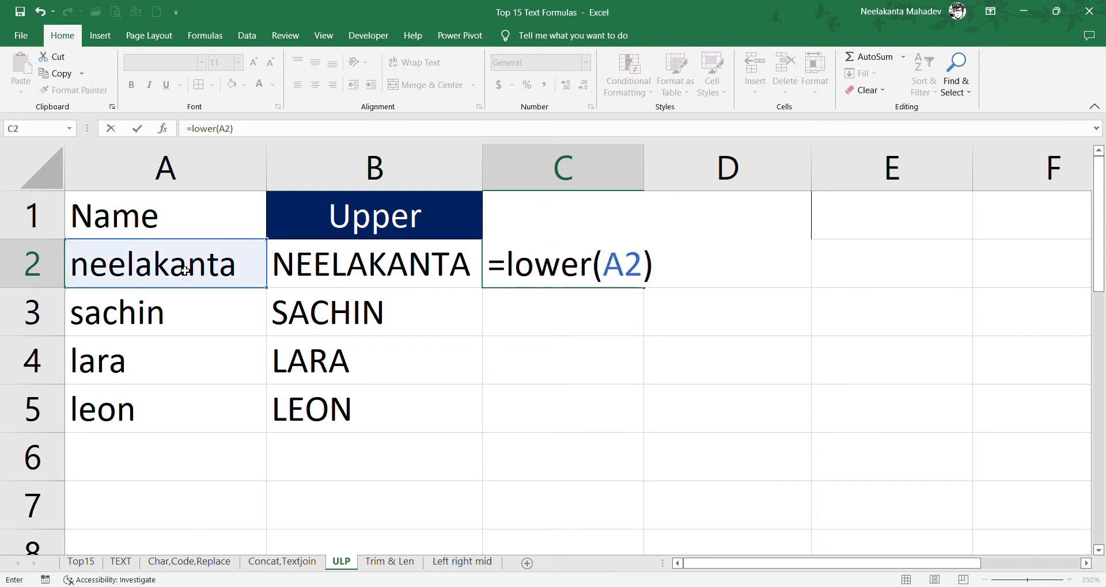
pyautogui.press('Return')
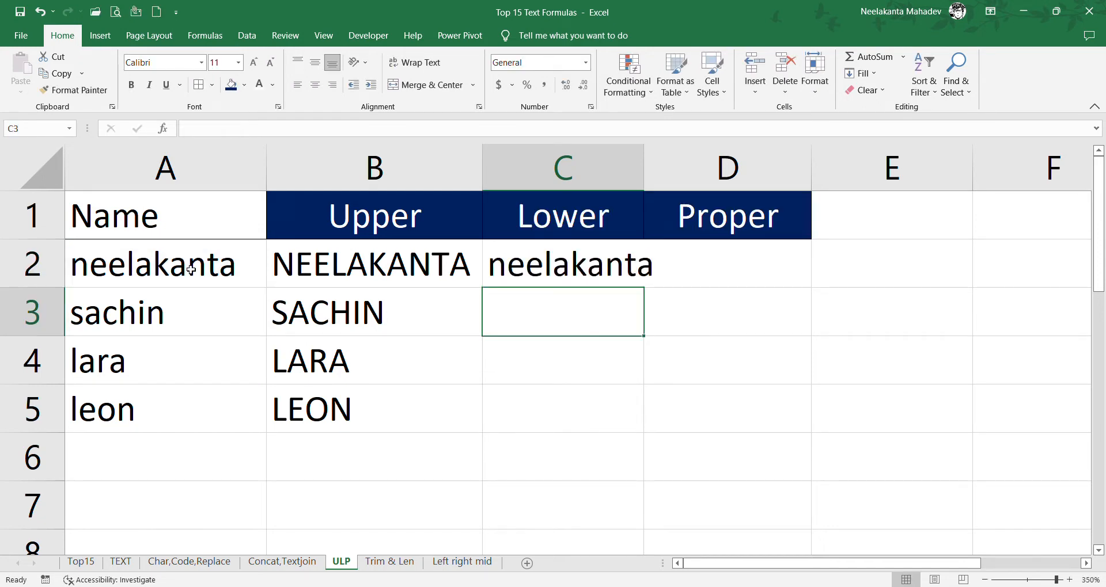
# Fill the LOWER formula from C2 down to C5 and autofit column C
pyautogui.click(640, 268)
pyautogui.moveTo(643, 287); pyautogui.dragTo(642, 429)
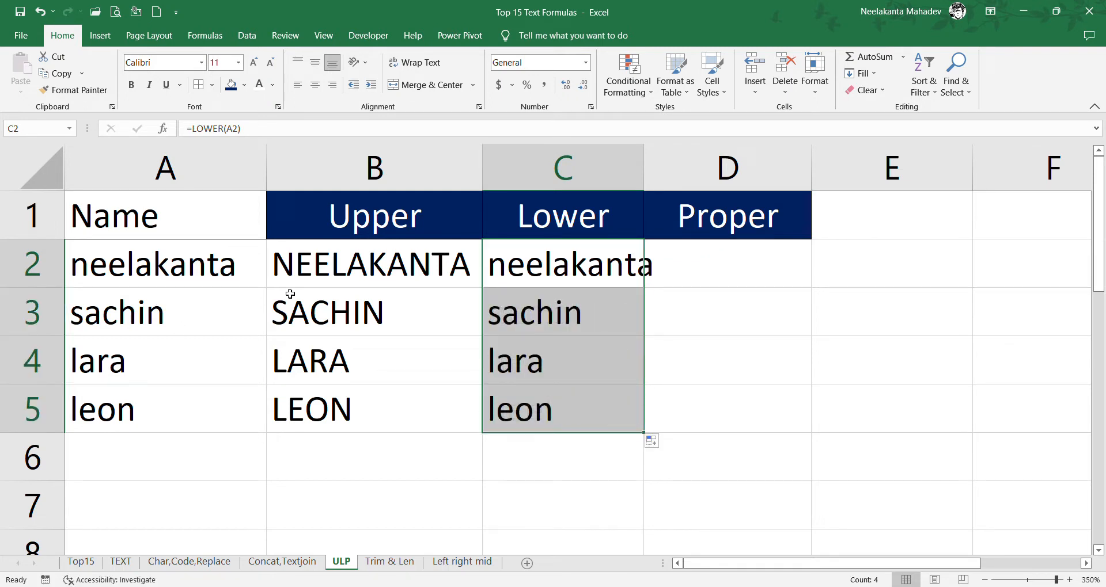
pyautogui.doubleClick(643, 172)
# Enter =PROPER(A2) in D2 and fill the formula down to D5
pyautogui.click(764, 259)
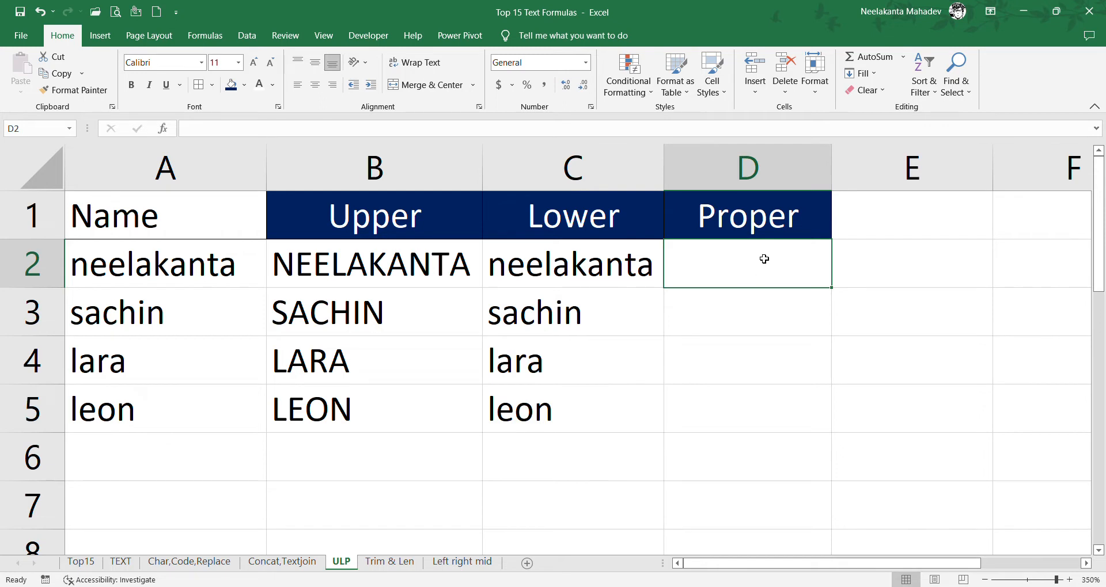
pyautogui.write('=p')
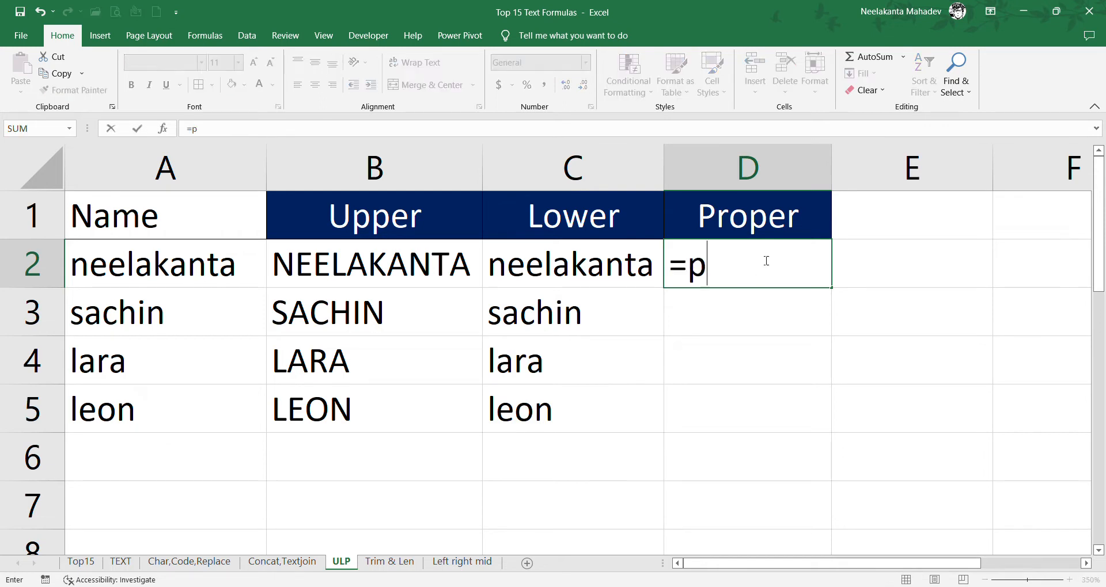
pyautogui.write('roper(')
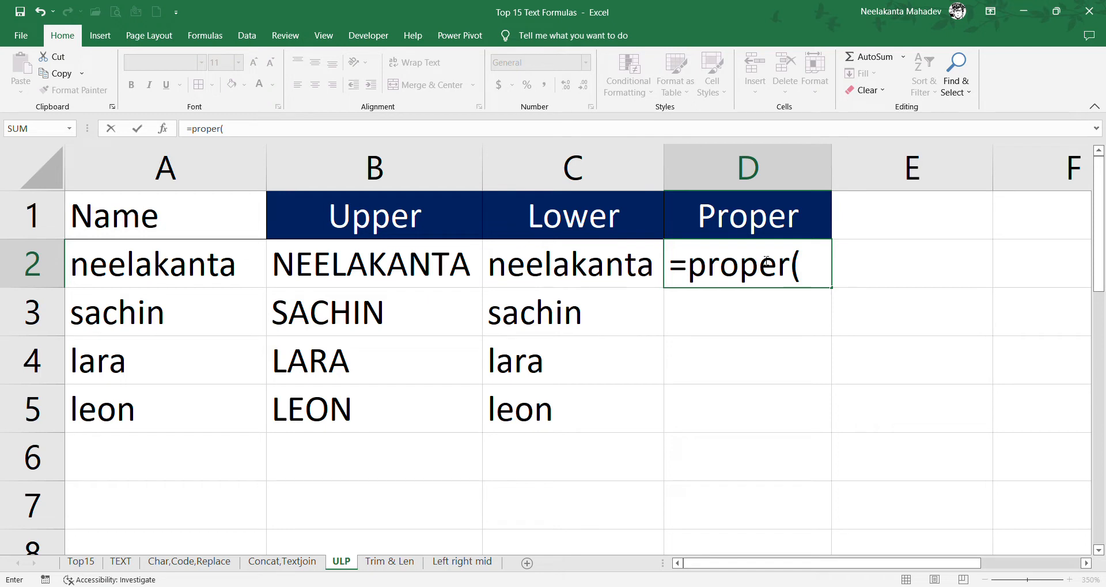
pyautogui.click(208, 282)
pyautogui.write(')')
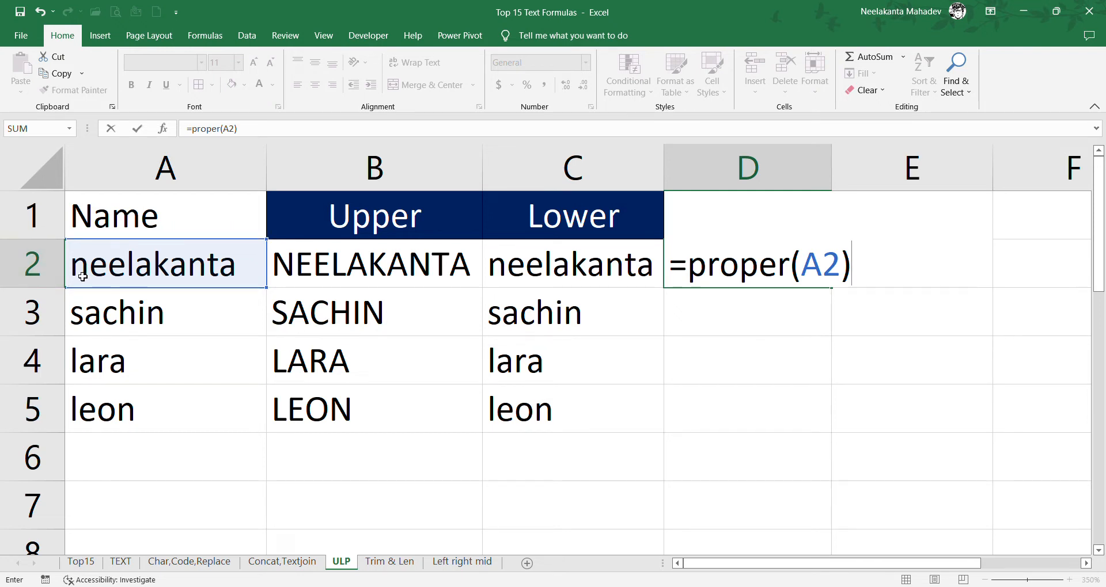
pyautogui.press('Return')
pyautogui.click(707, 270)
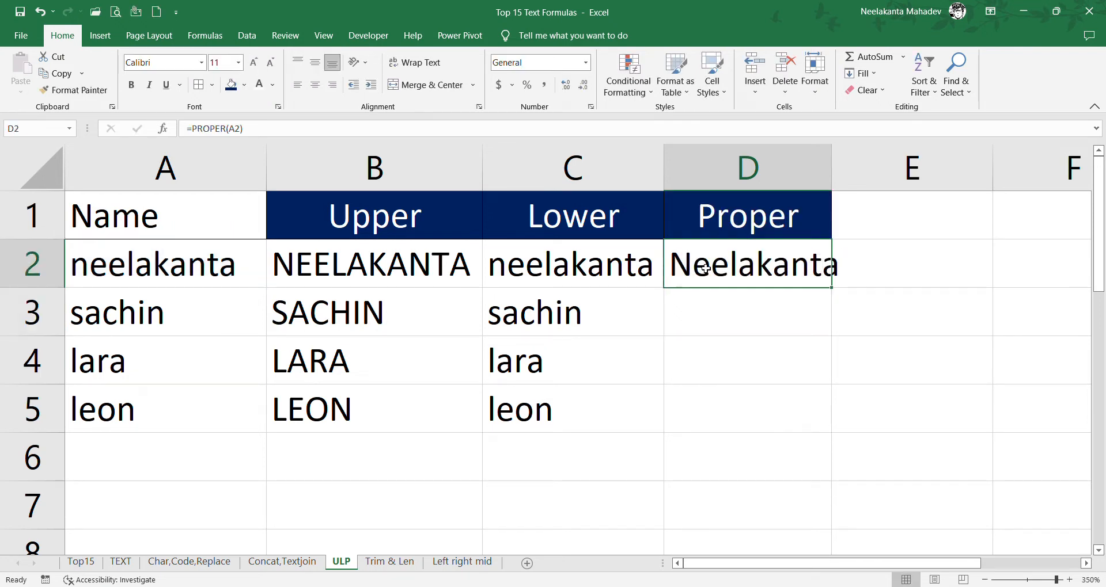
pyautogui.moveTo(833, 294); pyautogui.dragTo(831, 431)
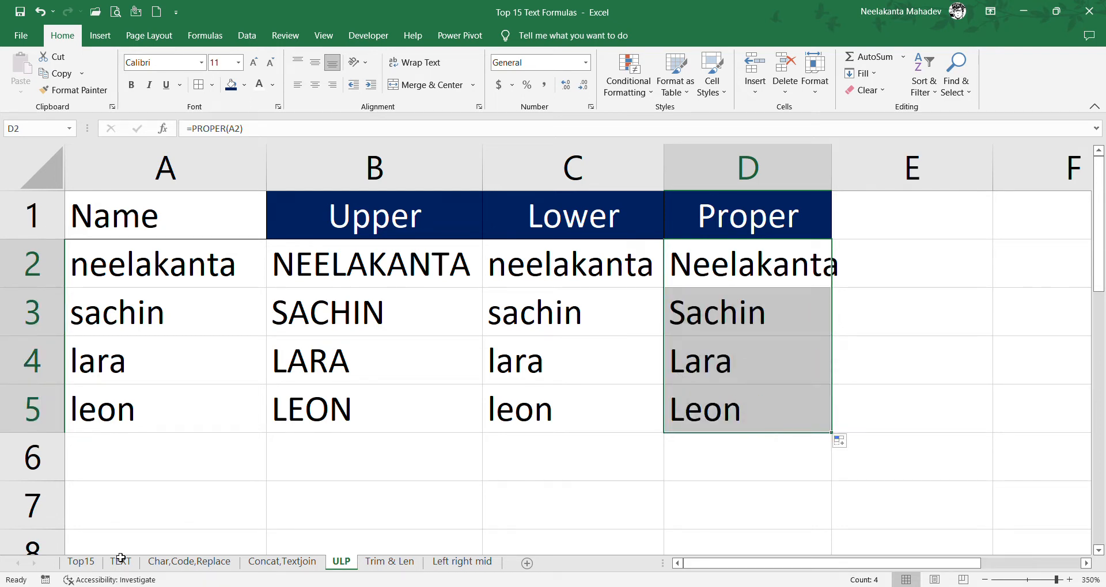
# On the Top15 sheet, shade the Upper, Lower and Proper cells A3:A5 light green
pyautogui.click(95, 563)
pyautogui.moveTo(160, 288); pyautogui.dragTo(171, 387)
pyautogui.click(244, 85)
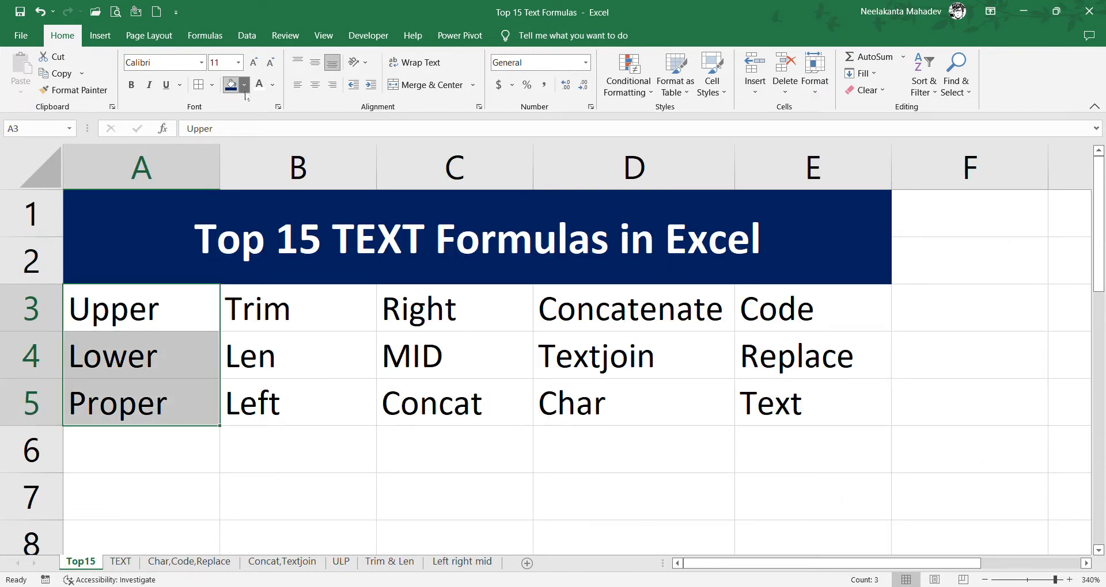
pyautogui.click(339, 157)
# On the Trim & Len sheet, enter =LEN(A2) in B2 to count the characters of the text in A2
pyautogui.moveTo(349, 329); pyautogui.dragTo(303, 346)
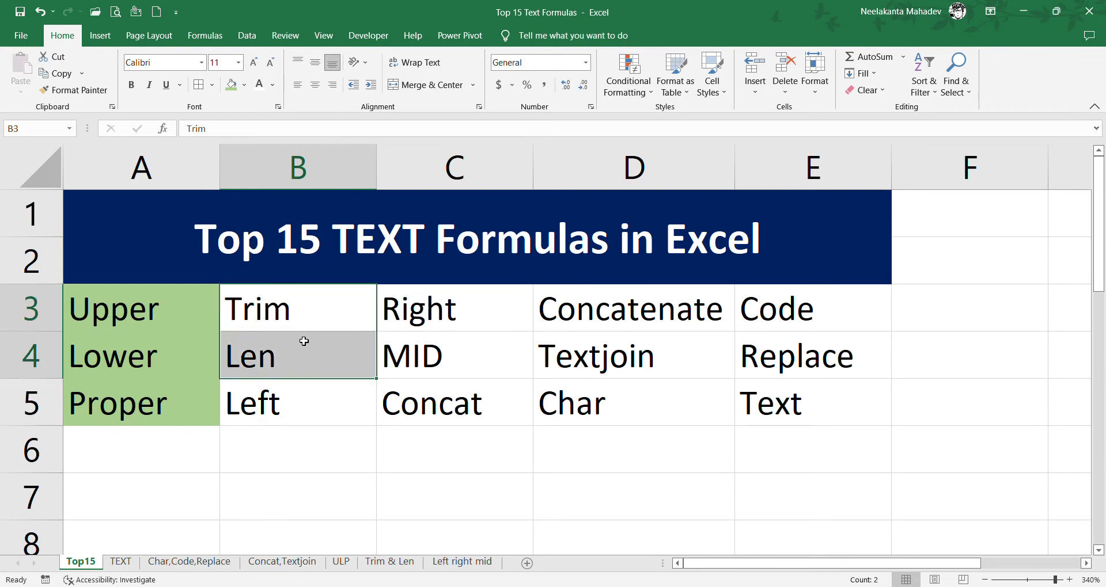
pyautogui.click(392, 562)
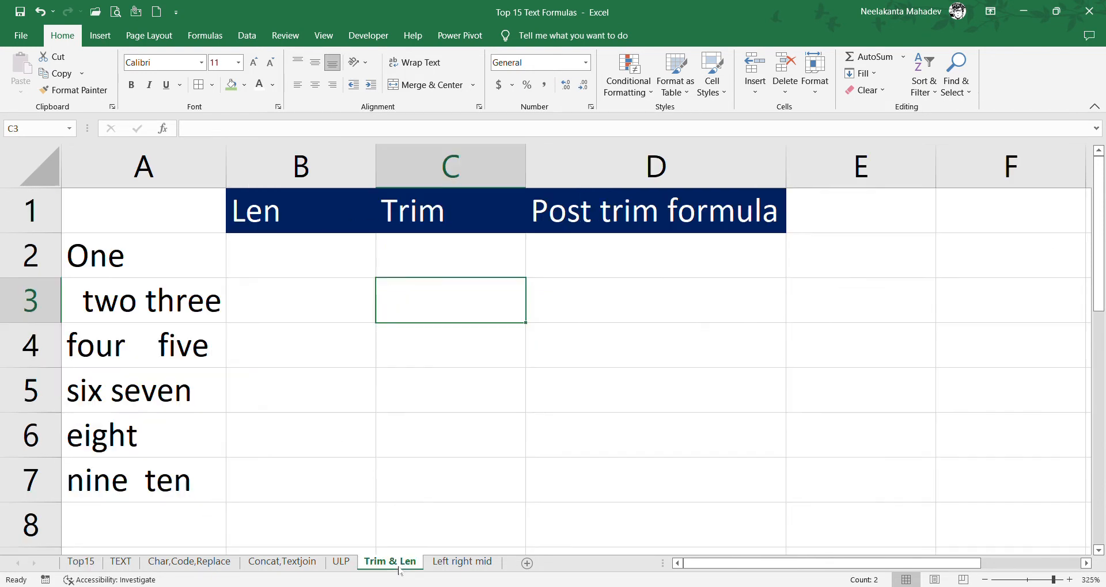
pyautogui.click(348, 264)
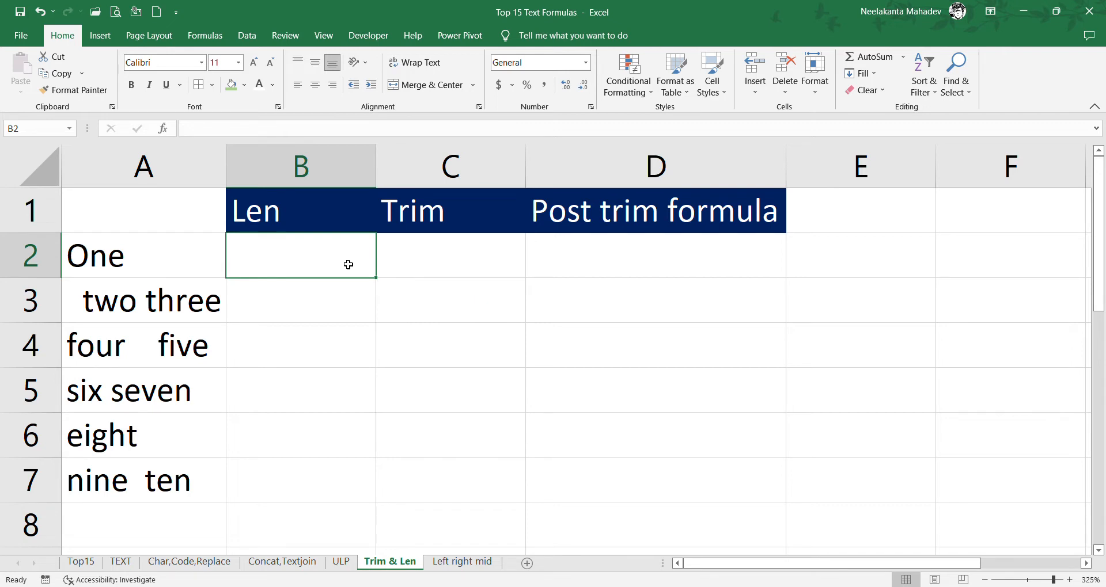
pyautogui.write('=len(')
pyautogui.click(141, 268)
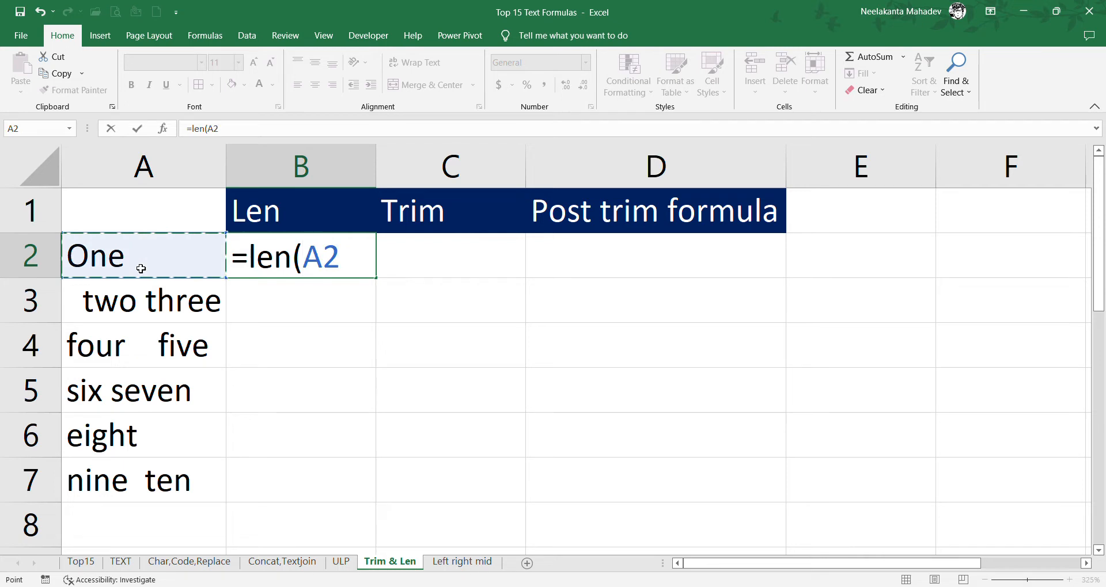
pyautogui.write(')')
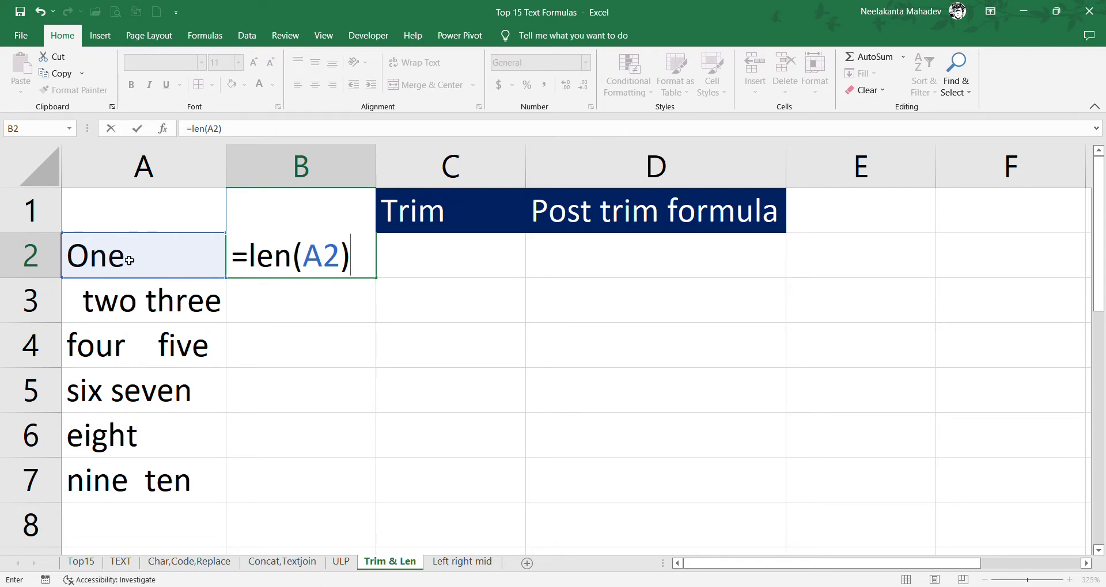
pyautogui.press('Return')
# Fill the LEN formula from B2 down to B7 and check row 3's text against its formula
pyautogui.click(322, 266)
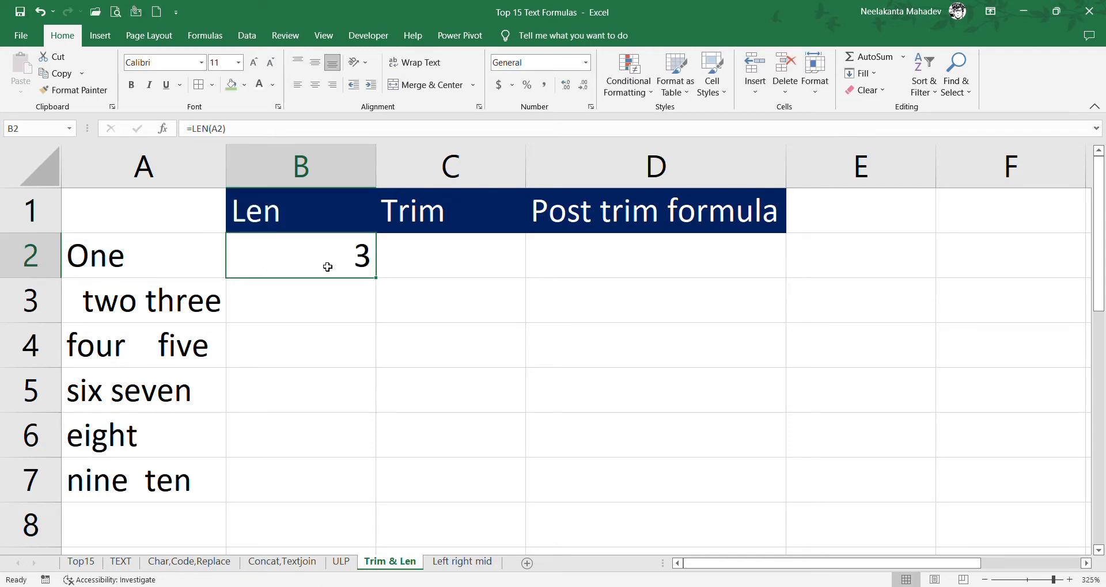
pyautogui.moveTo(380, 281); pyautogui.dragTo(373, 489)
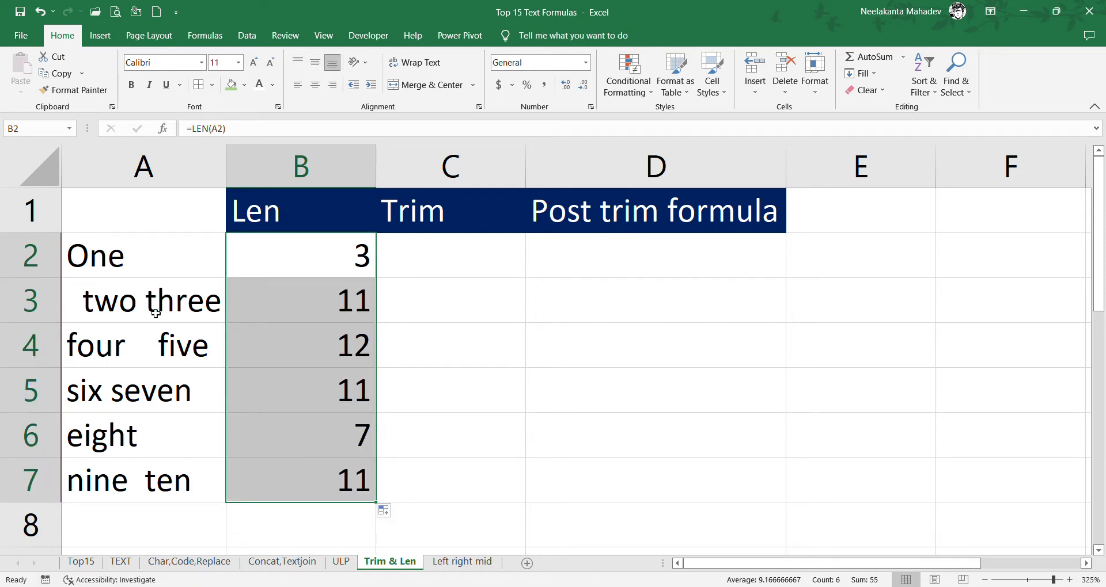
pyautogui.click(123, 317)
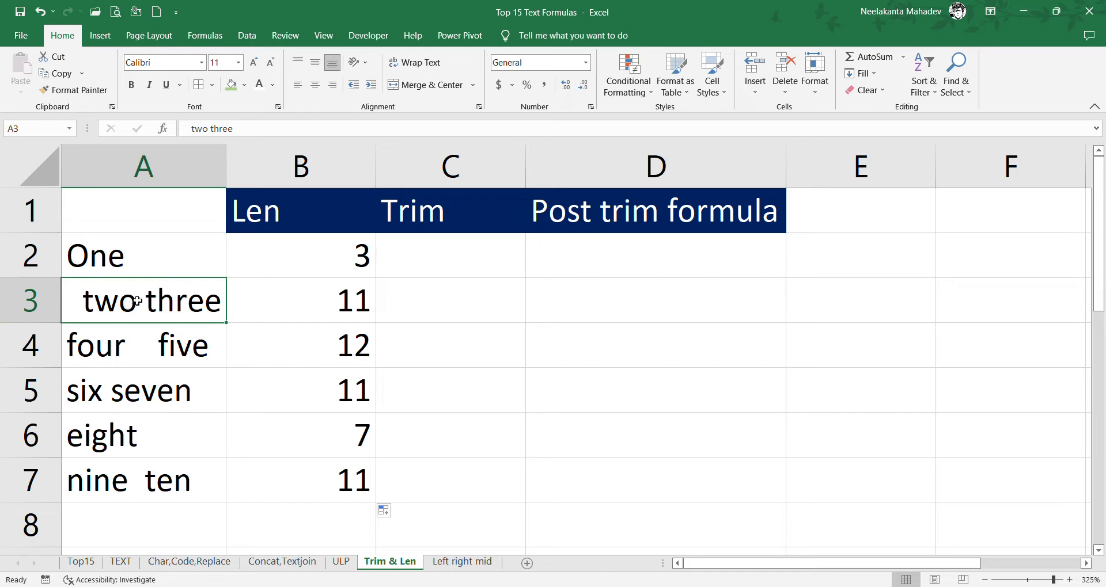
pyautogui.click(290, 302)
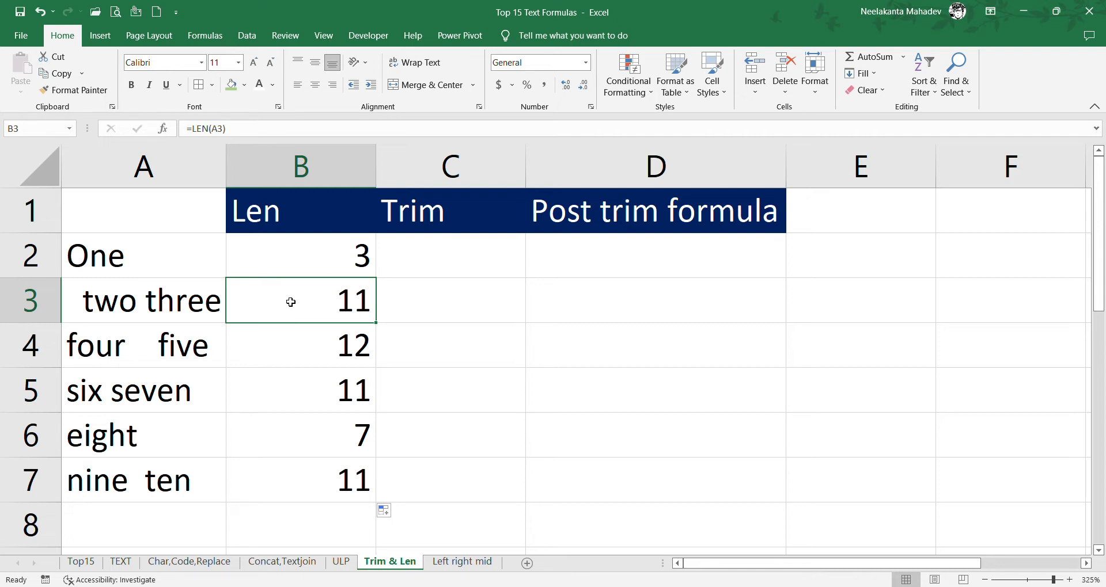
# Enter =TRIM(A2) in C2 to remove extra spaces and fill the formula down to C7
pyautogui.click(448, 272)
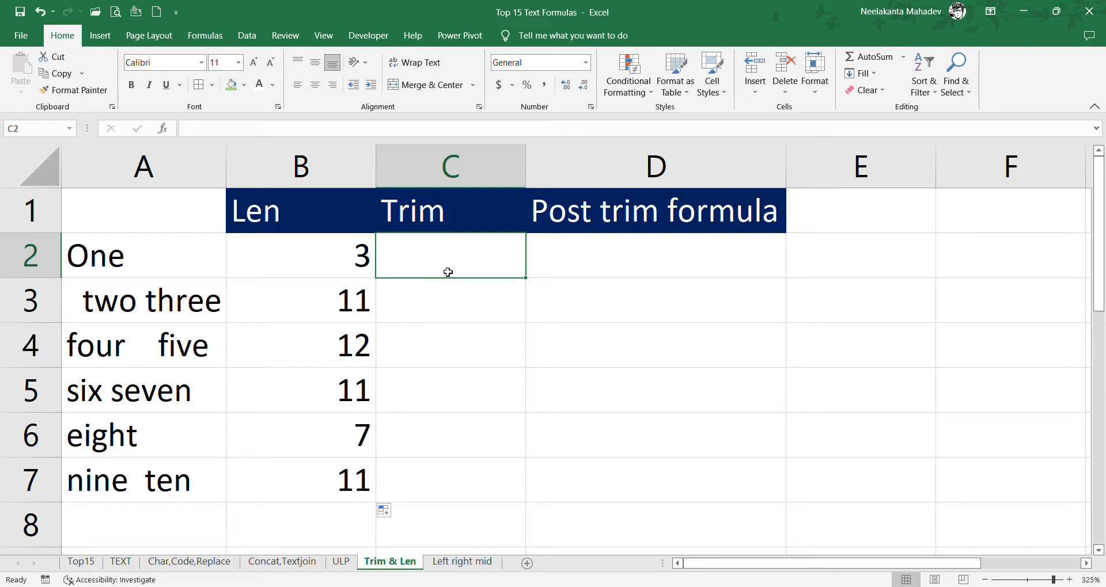
pyautogui.write('=trim(')
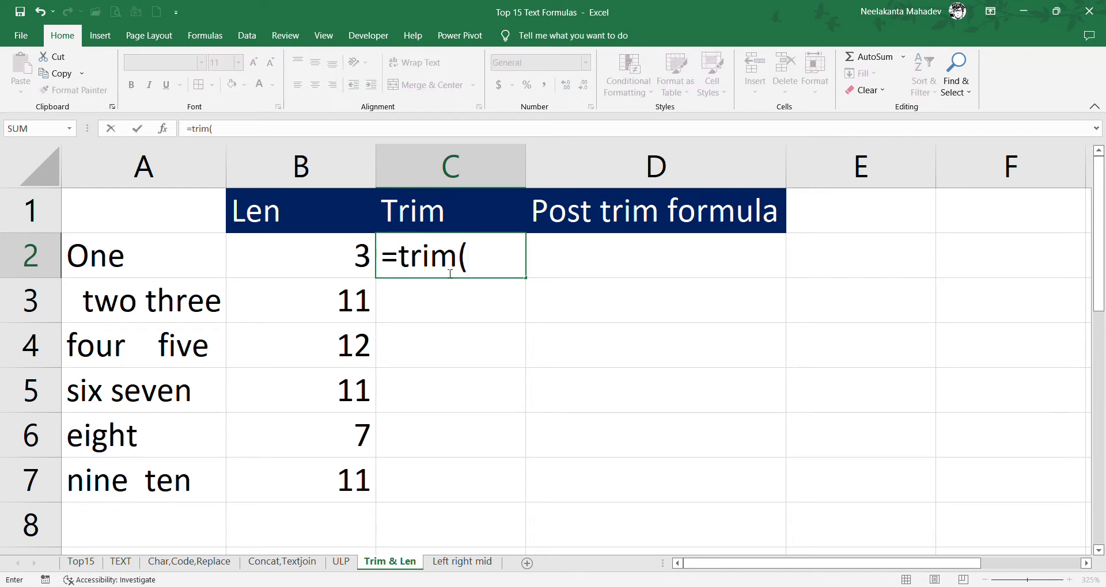
pyautogui.click(150, 269)
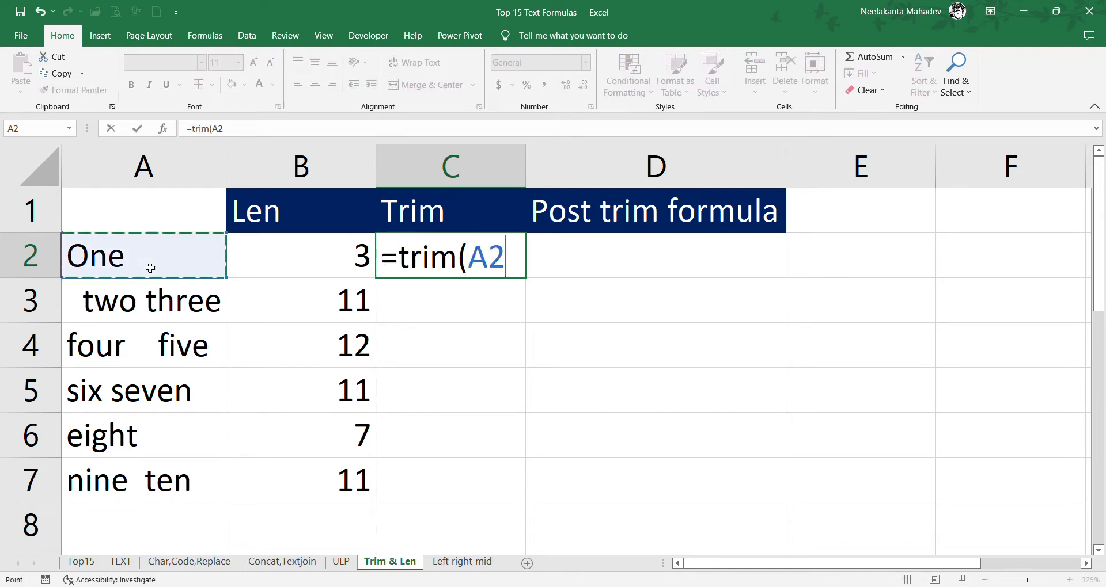
pyautogui.write(')')
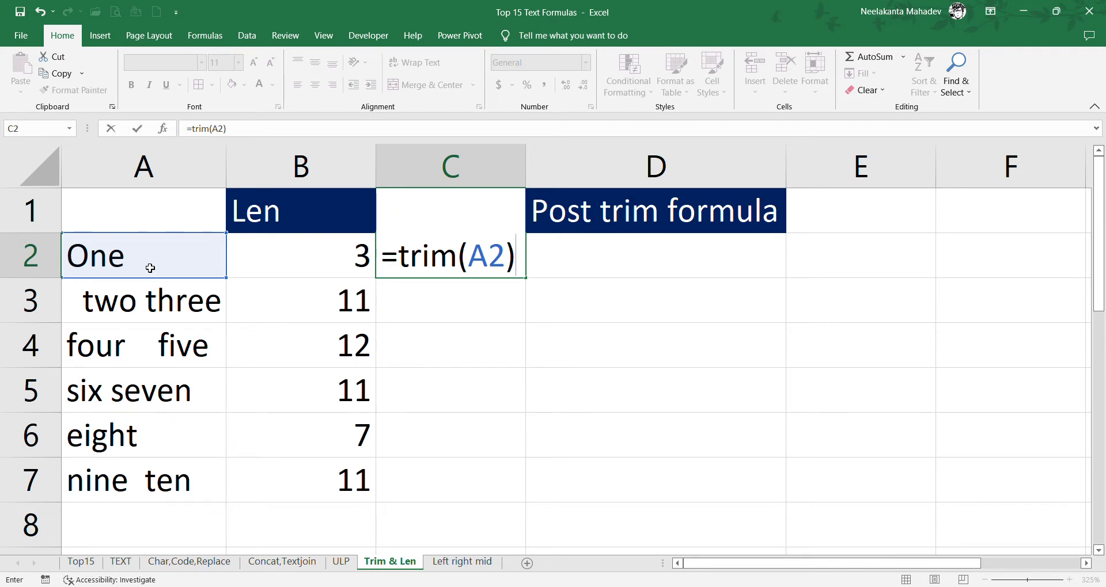
pyautogui.press('Return')
pyautogui.click(423, 263)
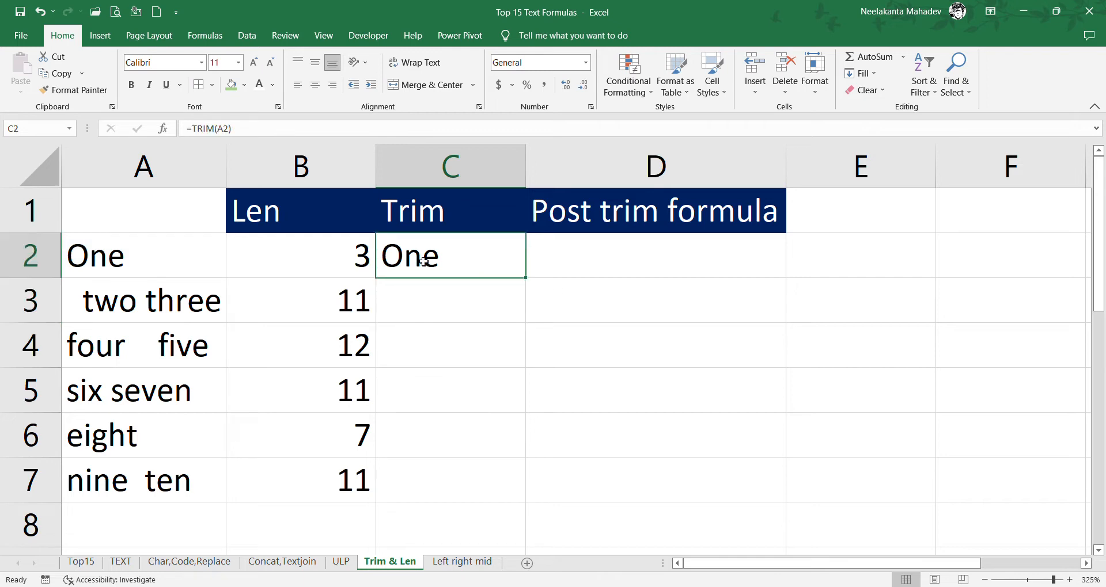
pyautogui.moveTo(531, 284); pyautogui.dragTo(533, 496)
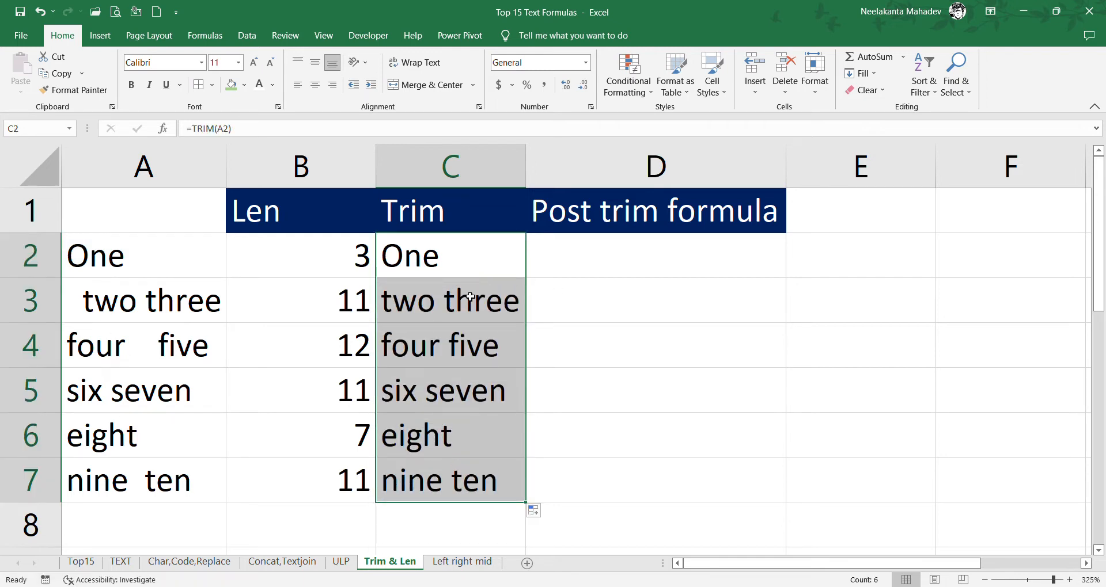
# Enter =LEN(C2) in D2 to count the trimmed text's characters and fill the formula down to D7
pyautogui.click(617, 264)
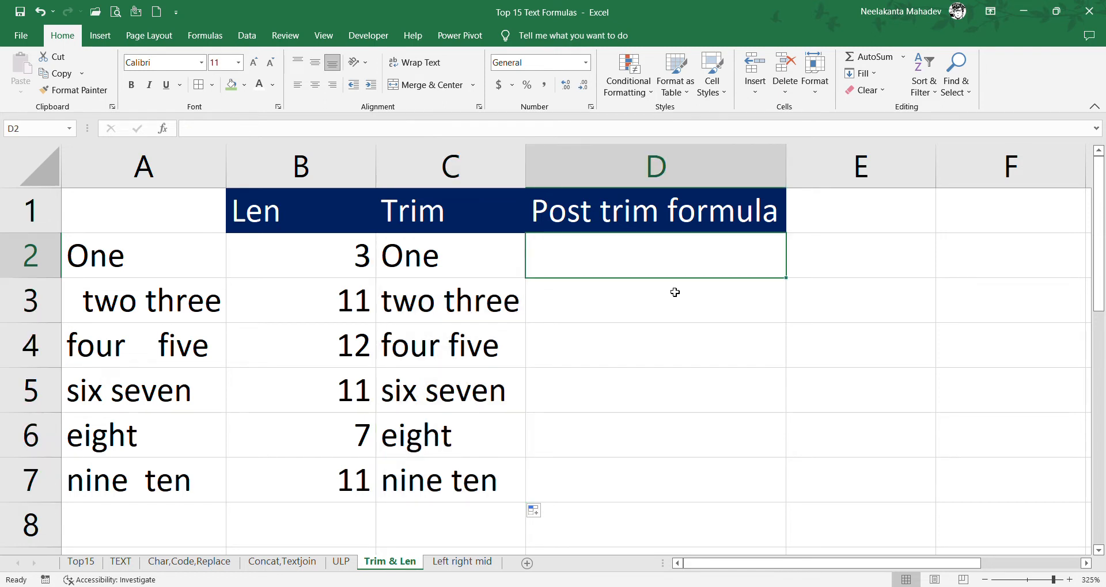
pyautogui.write('=len(')
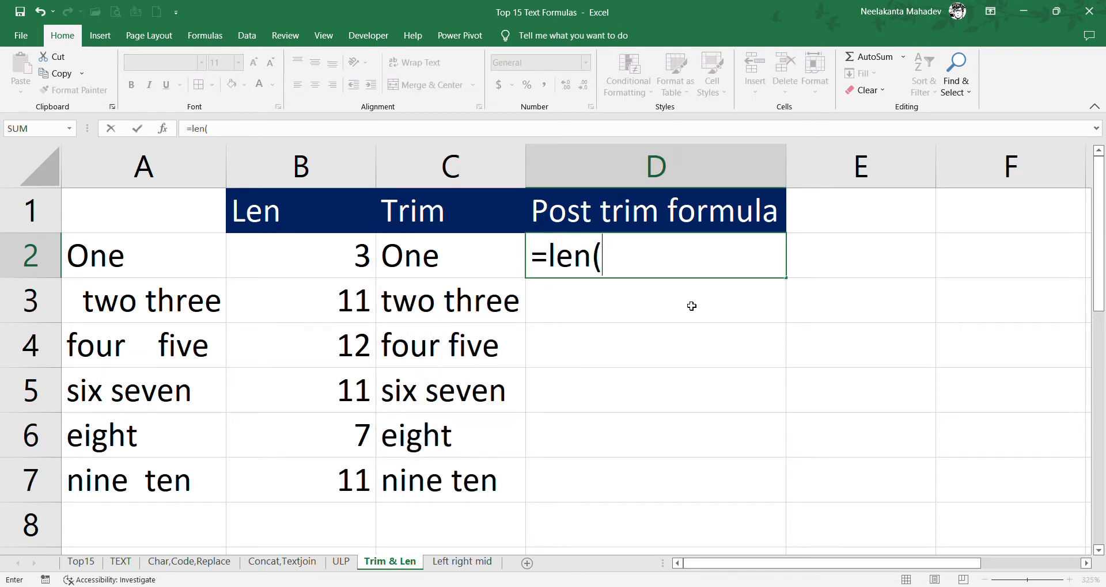
pyautogui.click(494, 271)
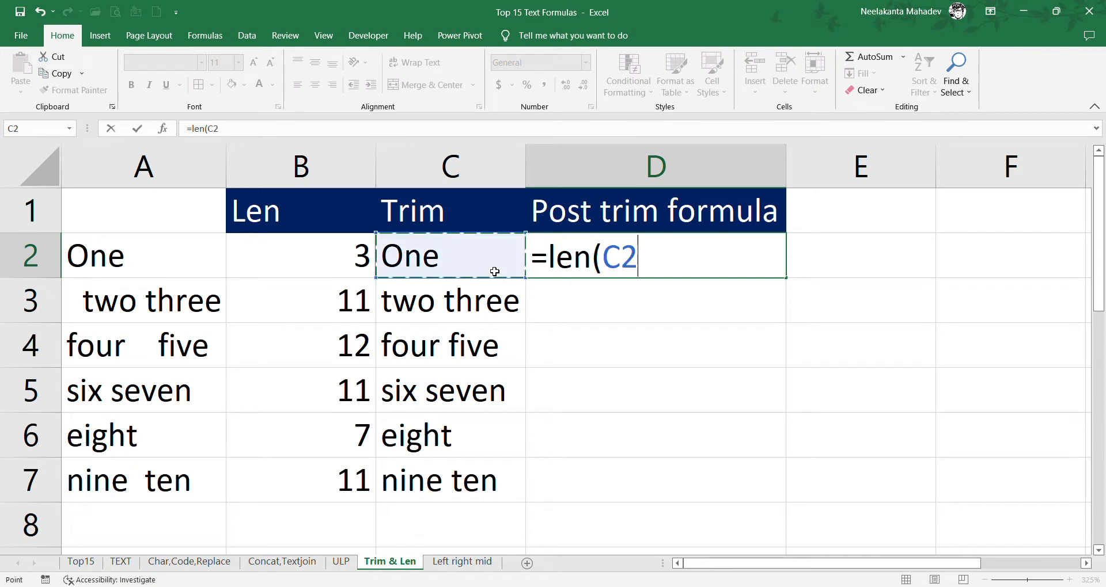
pyautogui.write(')')
pyautogui.press('Return')
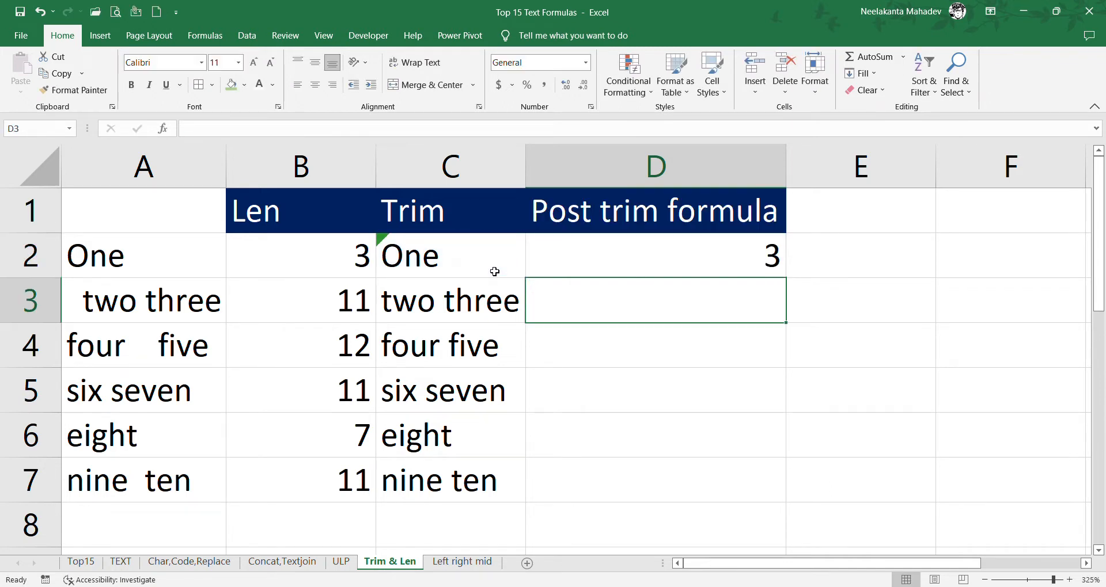
pyautogui.click(780, 271)
pyautogui.moveTo(780, 272); pyautogui.dragTo(780, 495)
pyautogui.click(689, 305)
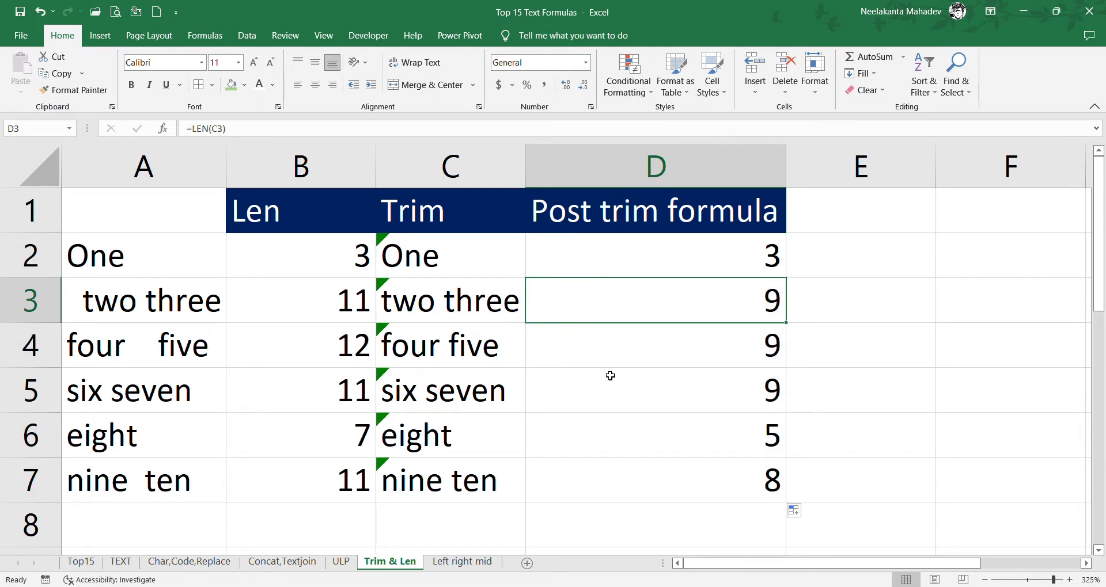
# On the Top15 sheet, shade the Trim and Len cells B3:B4 light green
pyautogui.click(92, 562)
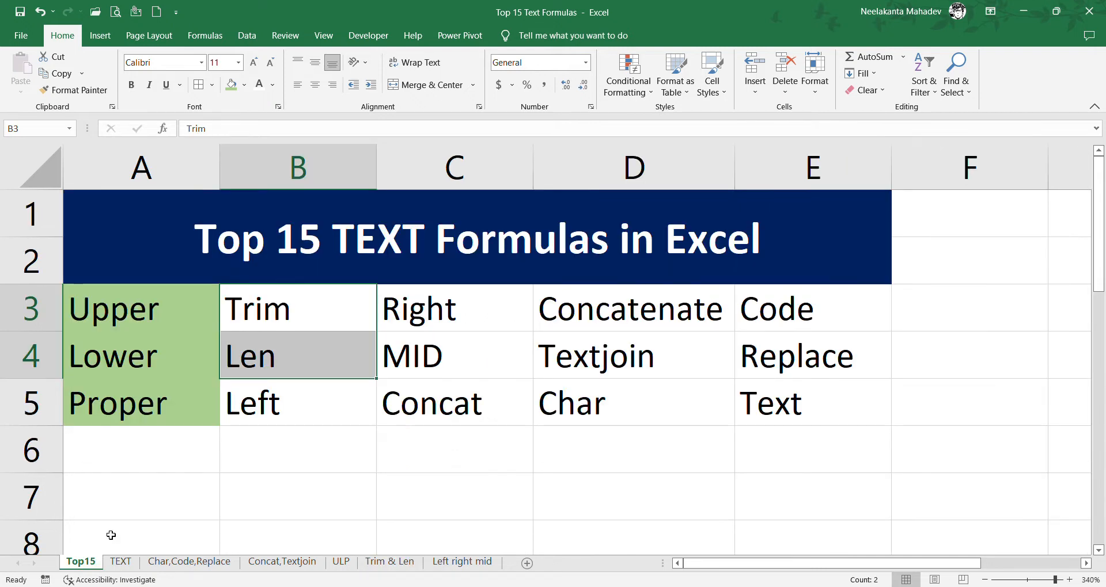
pyautogui.click(231, 85)
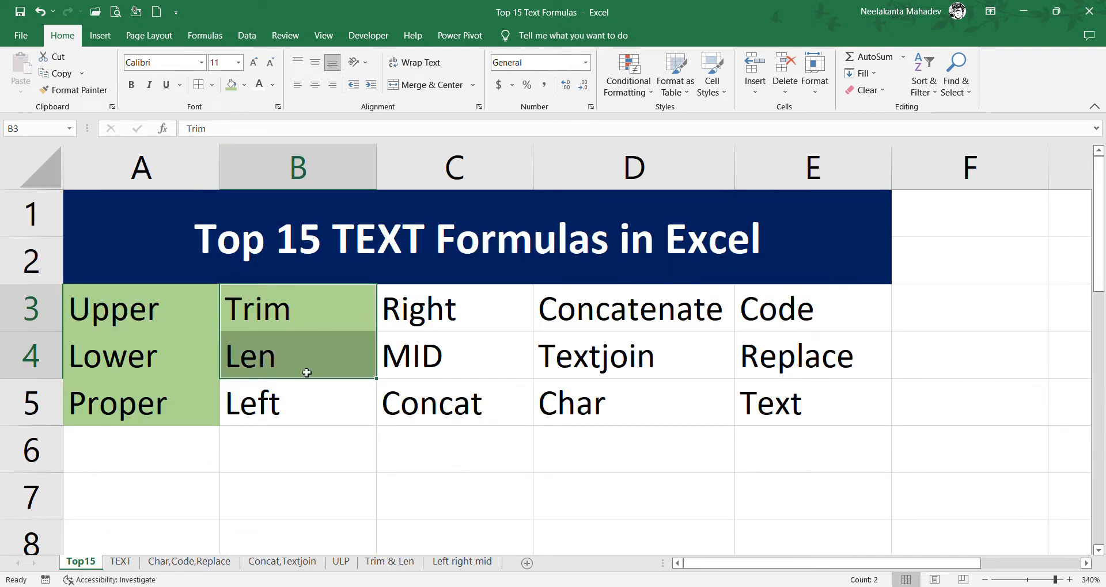
pyautogui.click(291, 414)
pyautogui.click(400, 320)
pyautogui.click(417, 351)
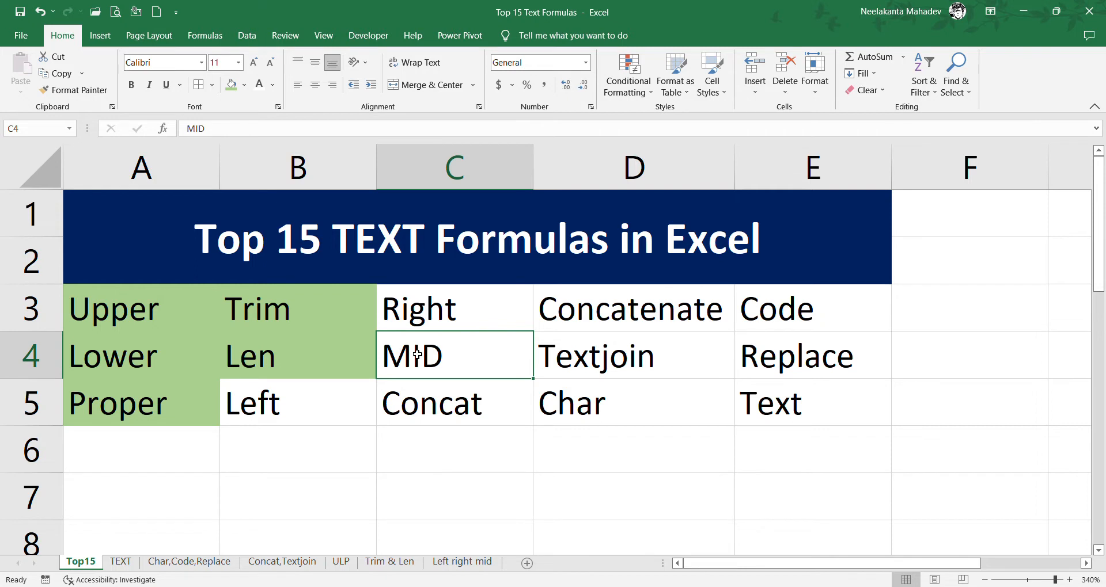
# On the Left right mid sheet, enter =LEFT(A2,3) in B2 to extract the landline's area code and fill it down to B4
pyautogui.click(452, 562)
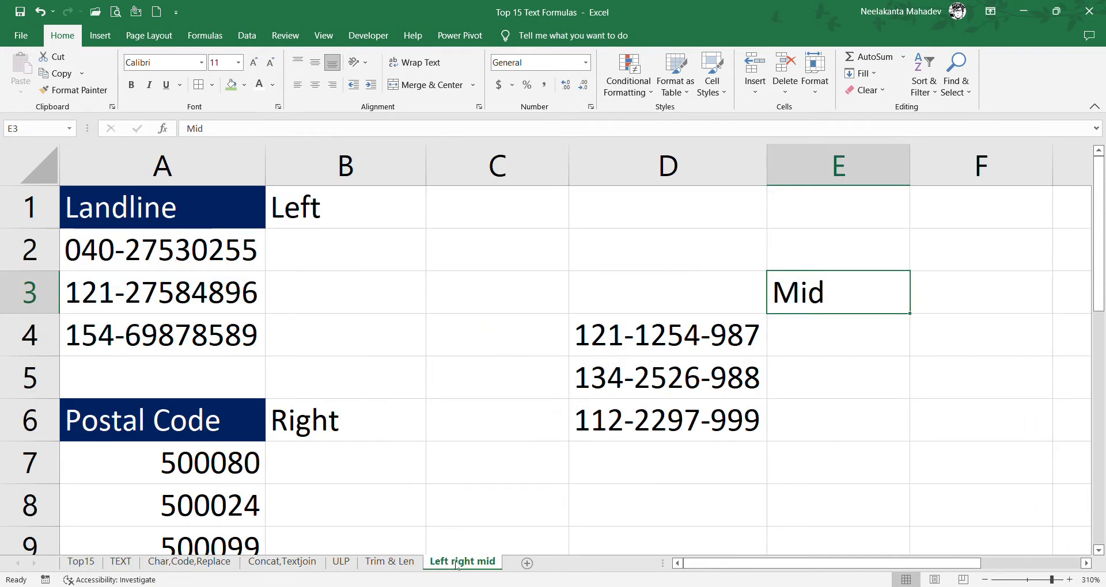
pyautogui.click(328, 311)
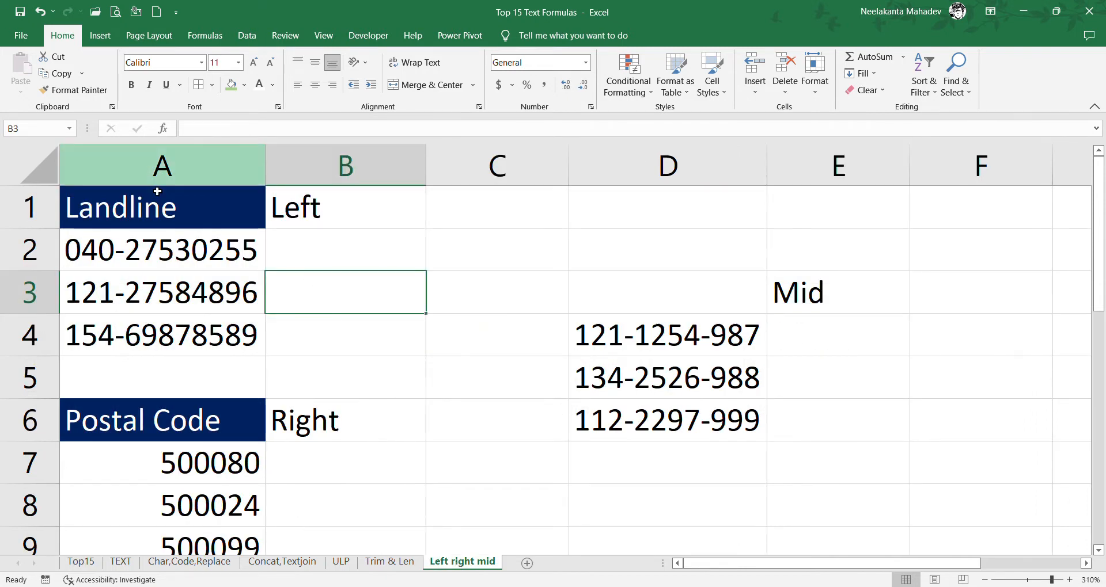
pyautogui.moveTo(140, 249); pyautogui.dragTo(155, 324)
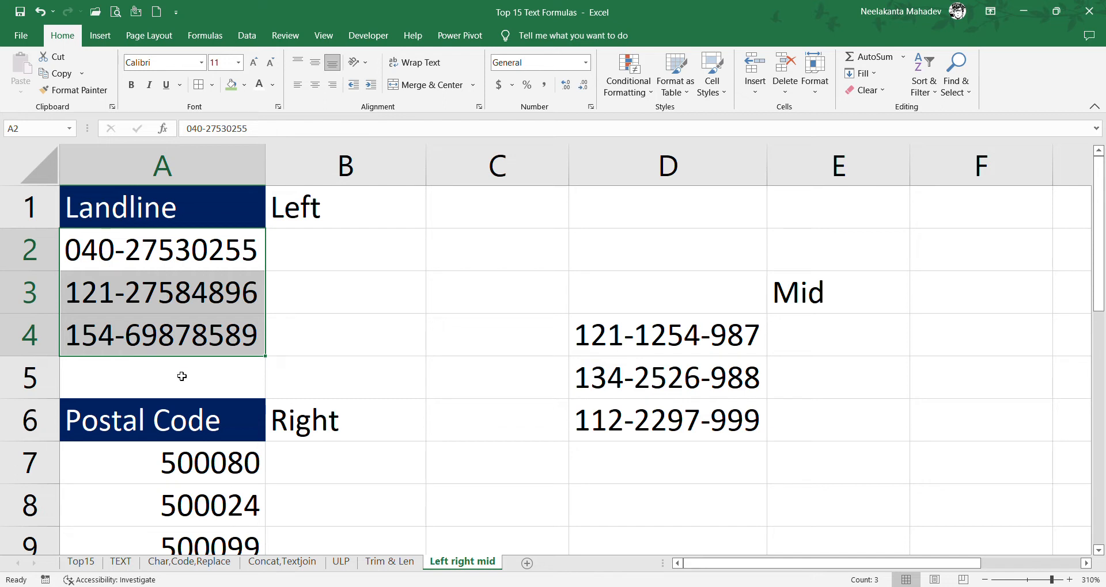
pyautogui.click(371, 239)
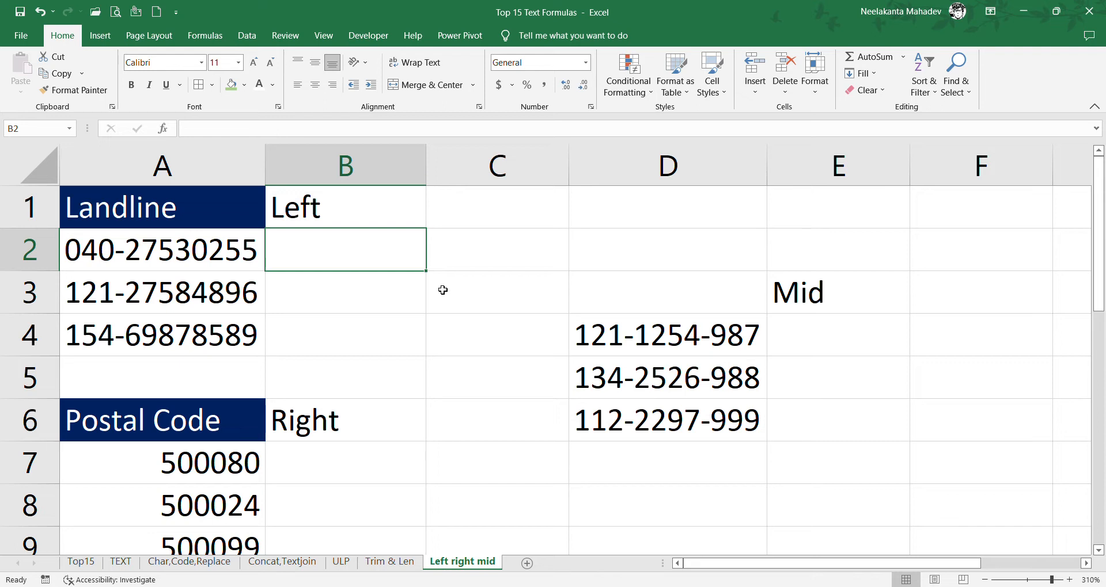
pyautogui.write('=')
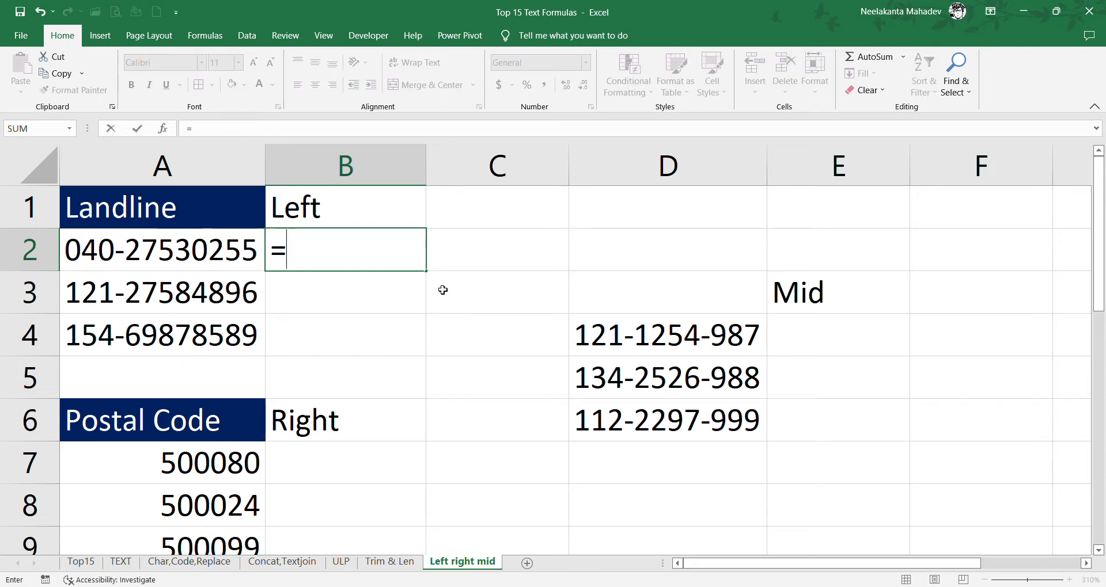
pyautogui.write('lef')
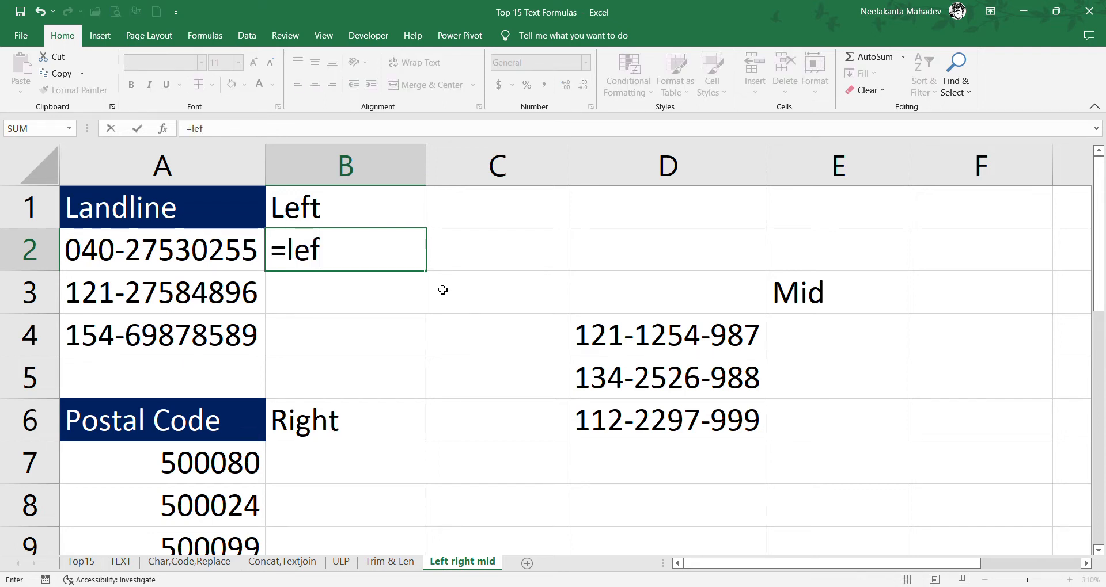
pyautogui.write('t(')
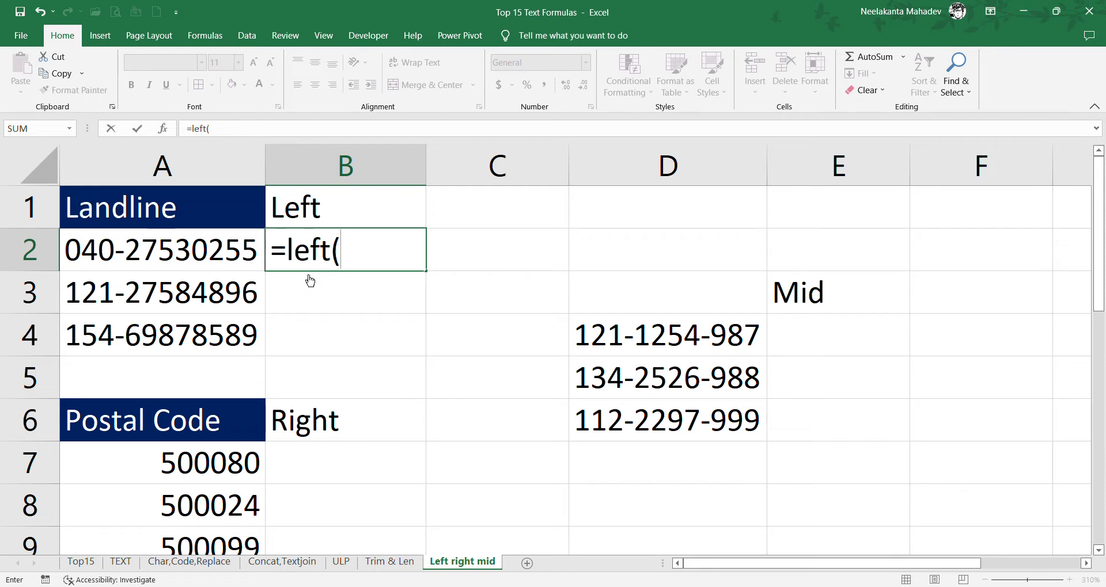
pyautogui.click(207, 263)
pyautogui.write(',,')
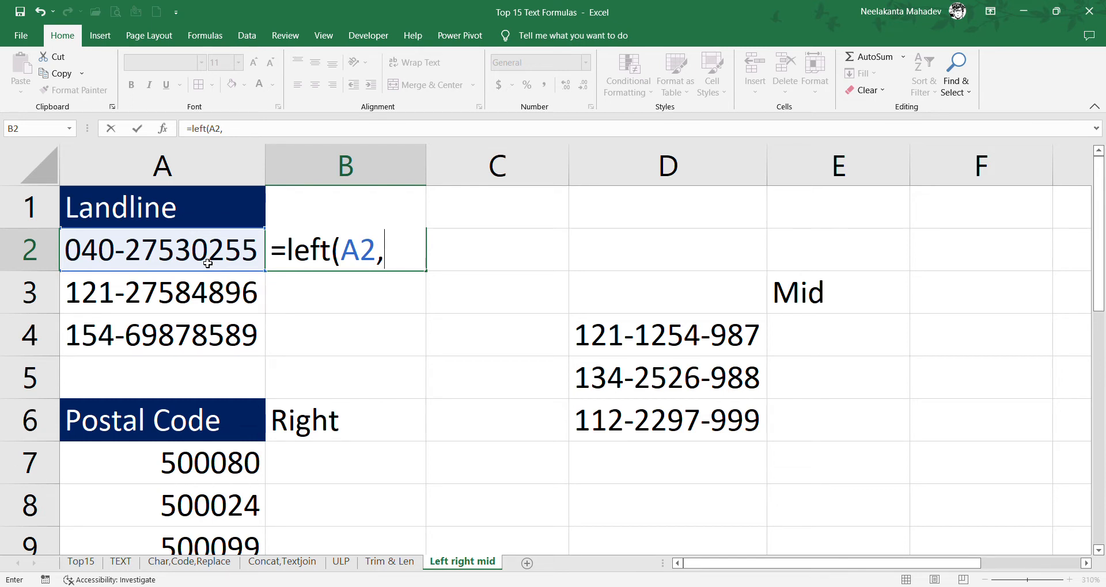
pyautogui.write('3)')
pyautogui.press('Return')
pyautogui.click(347, 256)
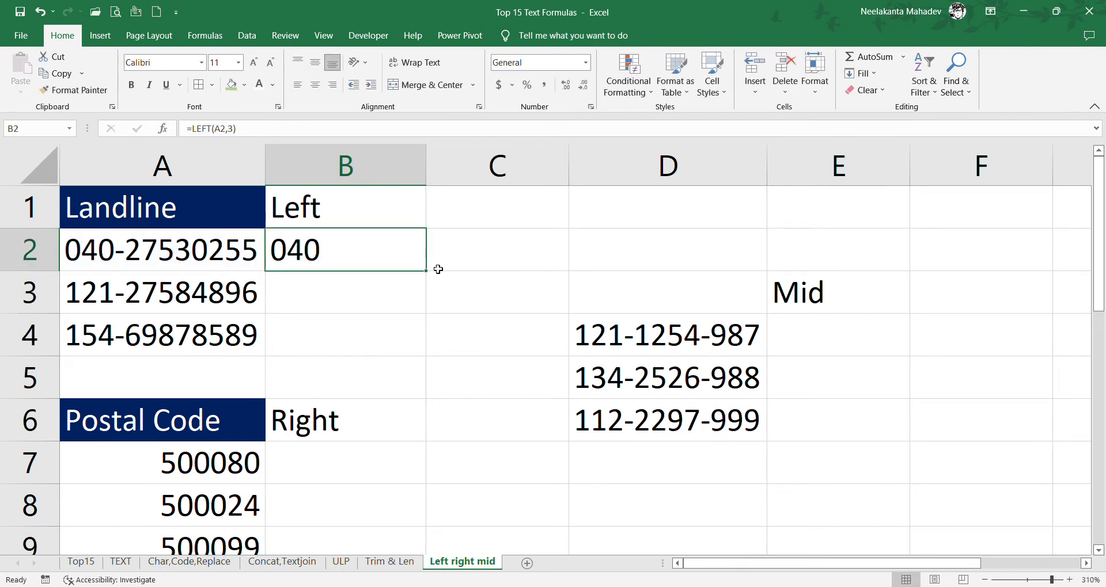
pyautogui.moveTo(432, 274); pyautogui.dragTo(432, 349)
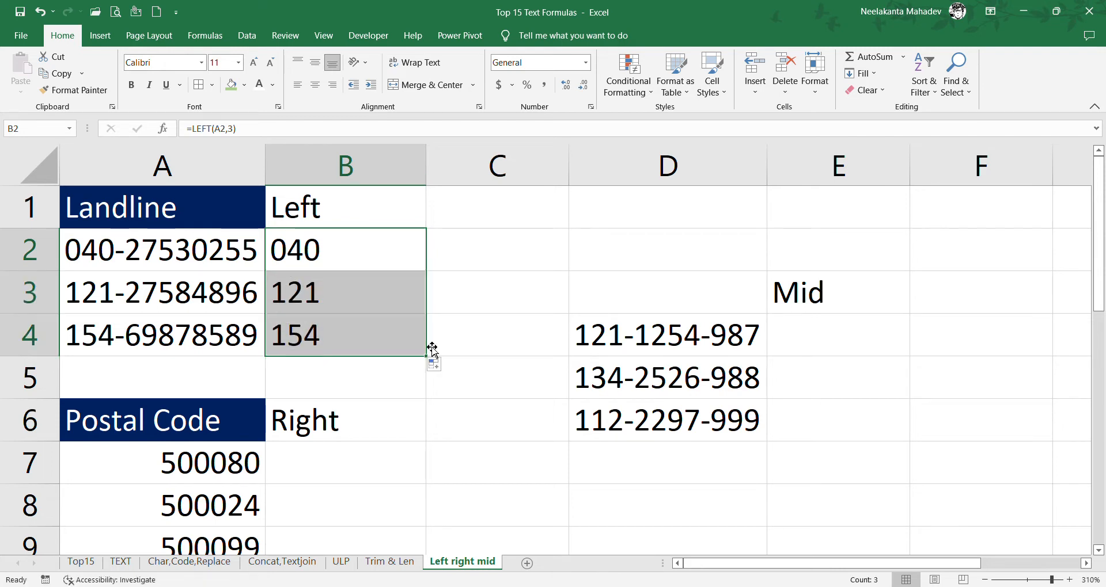
# Enter =RIGHT(A7,2) in B7 to extract the postal code's last two digits and fill the formula down to B9
pyautogui.scroll(-1, 432, 345)
pyautogui.click(368, 336)
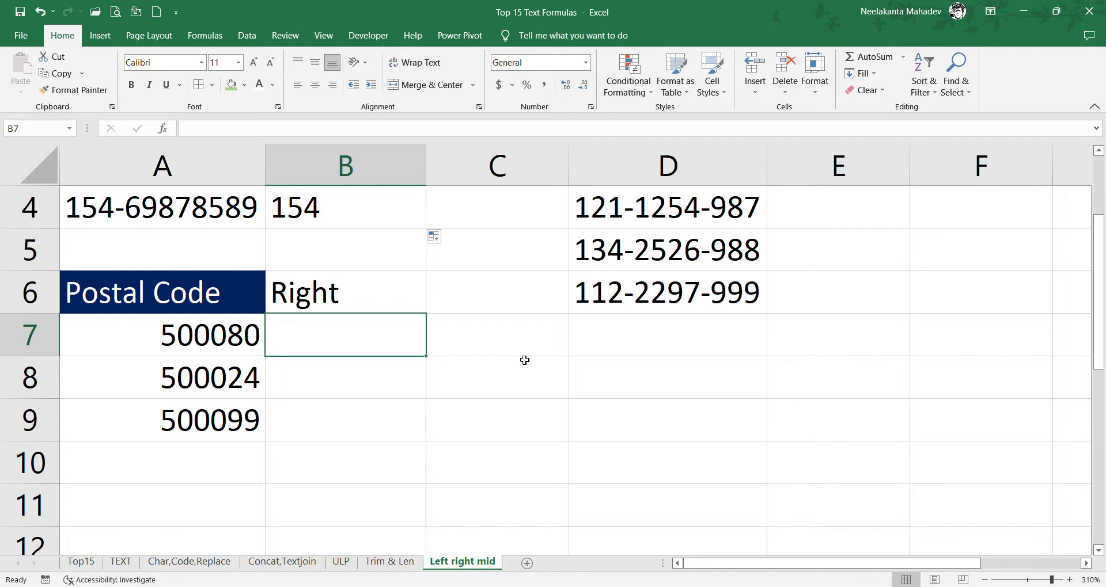
pyautogui.write('=rig')
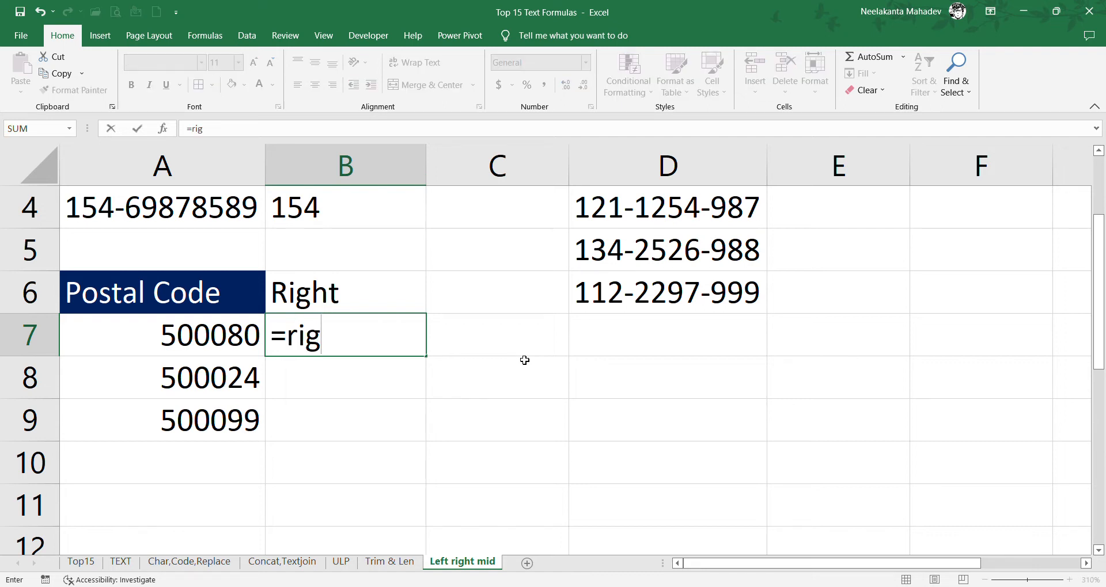
pyautogui.write('ht(')
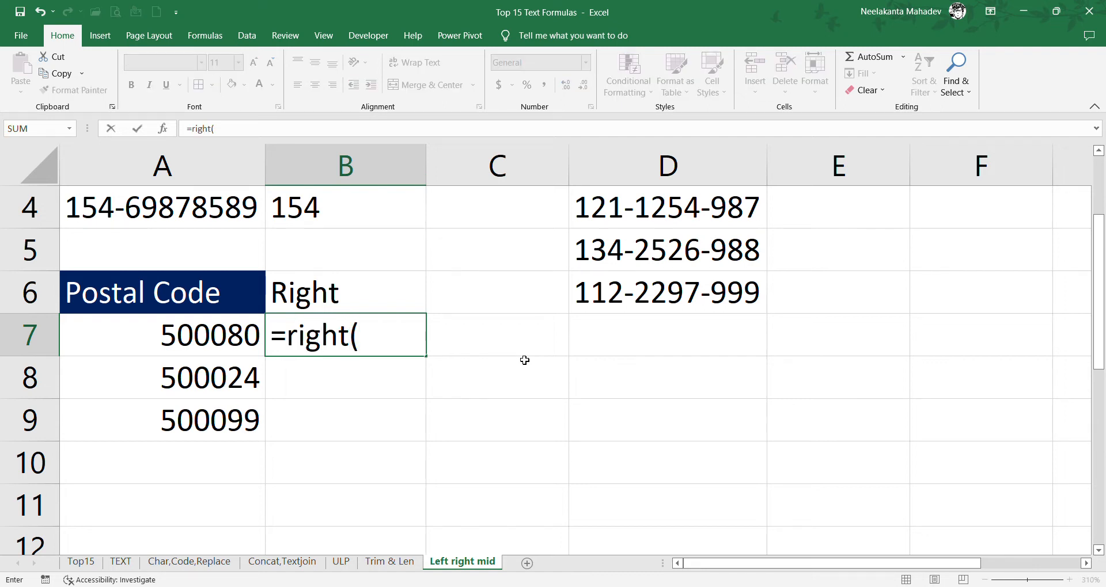
pyautogui.click(203, 345)
pyautogui.write(',')
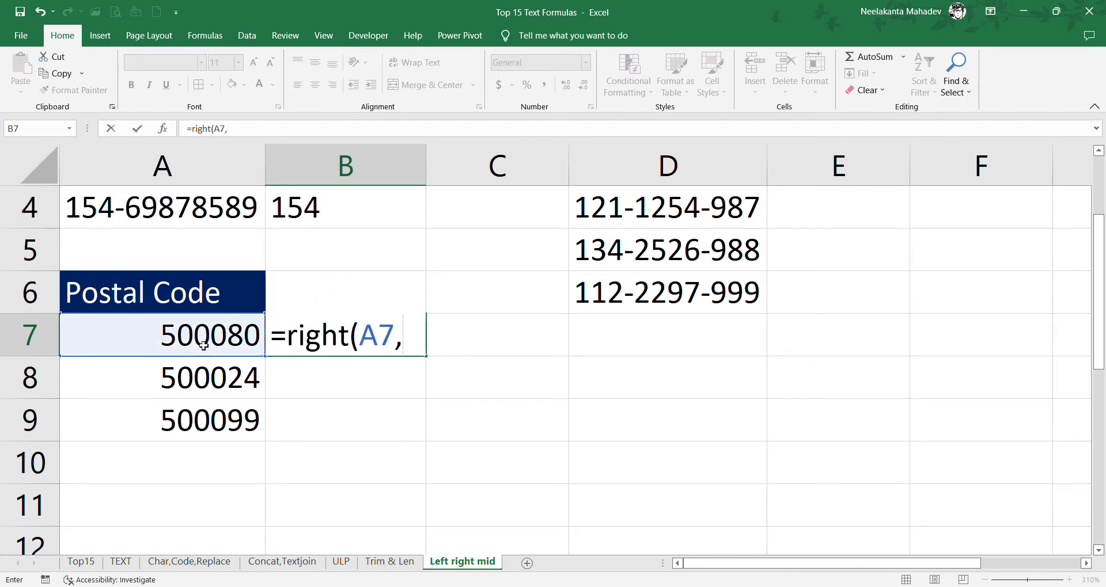
pyautogui.write('2)')
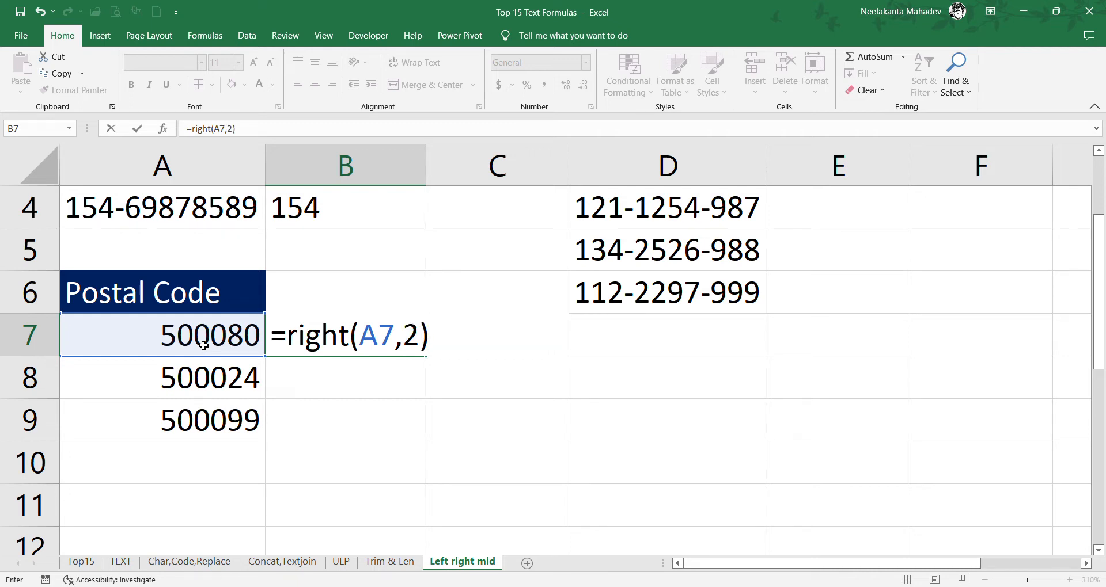
pyautogui.press('Return')
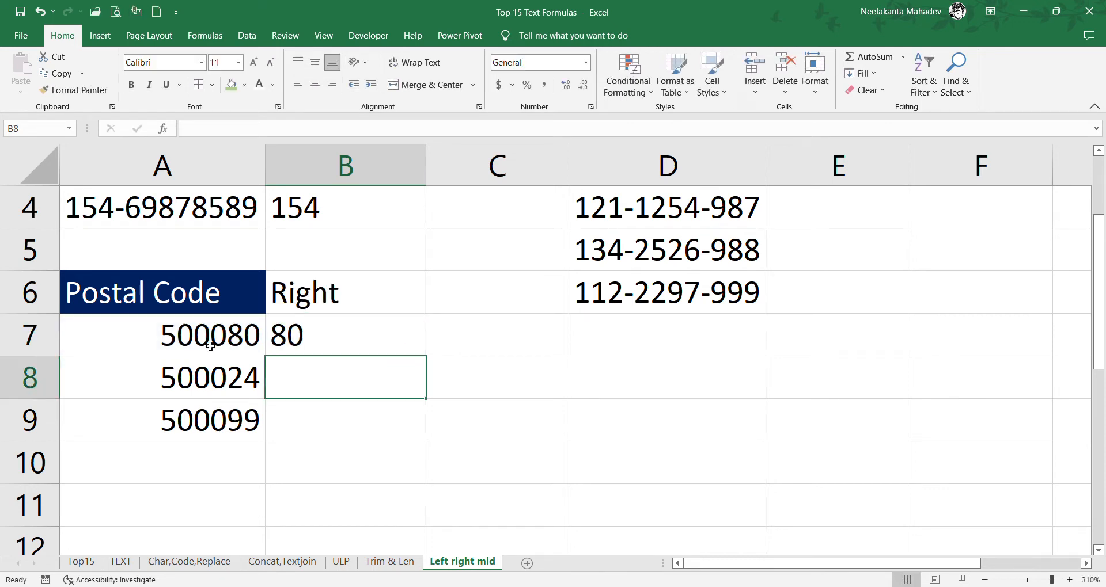
pyautogui.click(333, 348)
pyautogui.moveTo(420, 355); pyautogui.dragTo(425, 439)
# Enter =MID(D4,5,4) in E4 to extract the four middle digits of the number in D4
pyautogui.scroll(1, 457, 398)
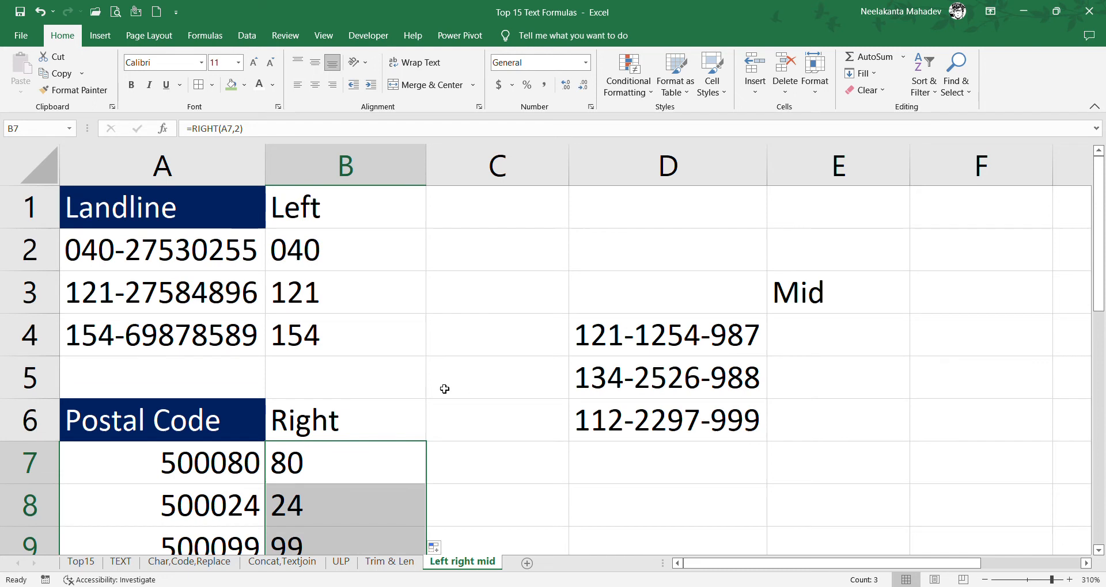
pyautogui.click(786, 342)
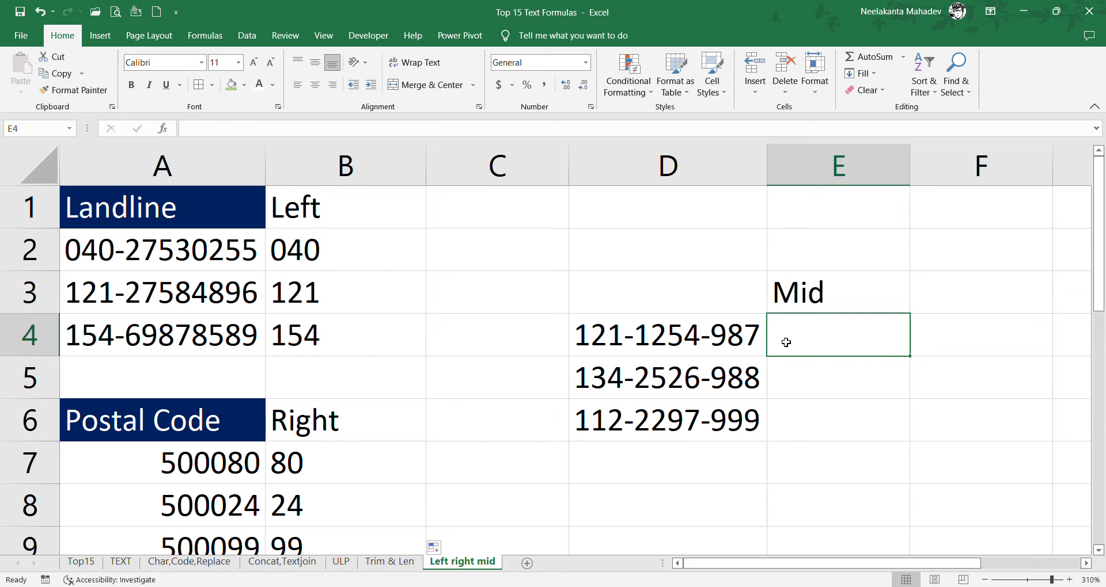
pyautogui.click(717, 344)
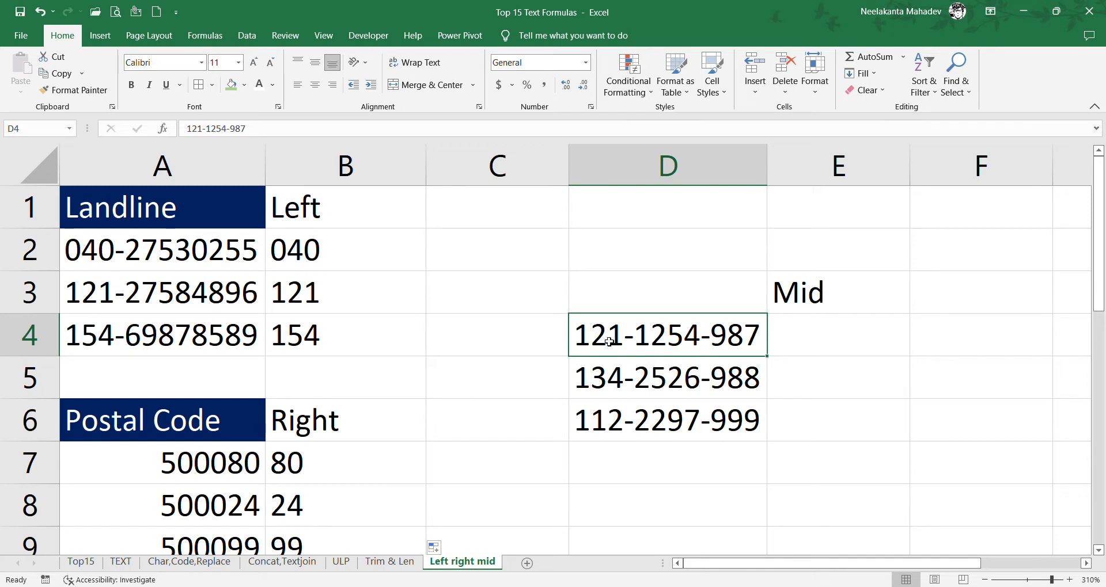
pyautogui.click(823, 336)
pyautogui.write('=mid(')
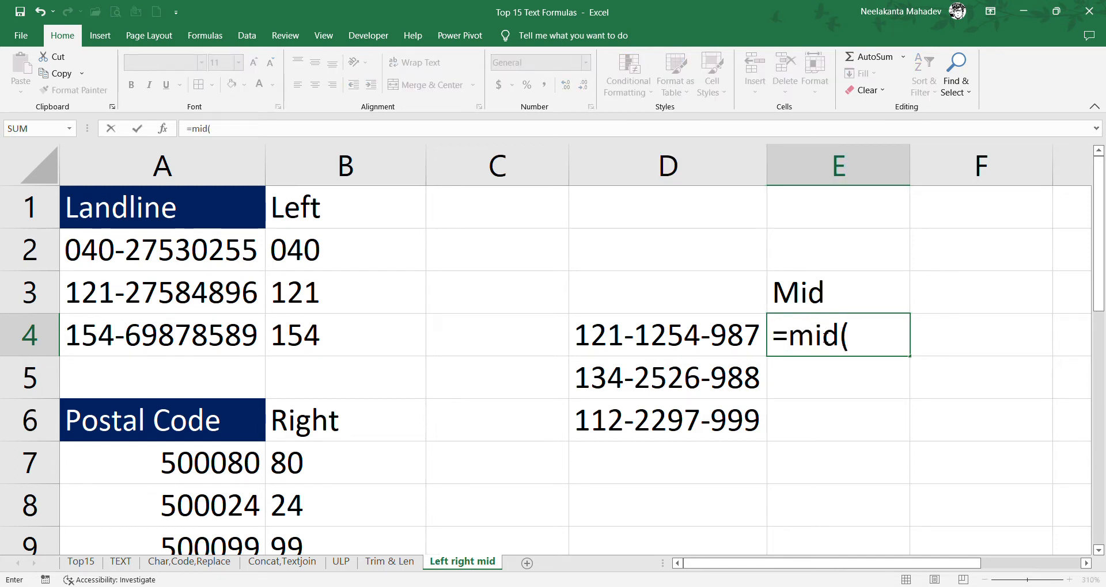
pyautogui.click(740, 345)
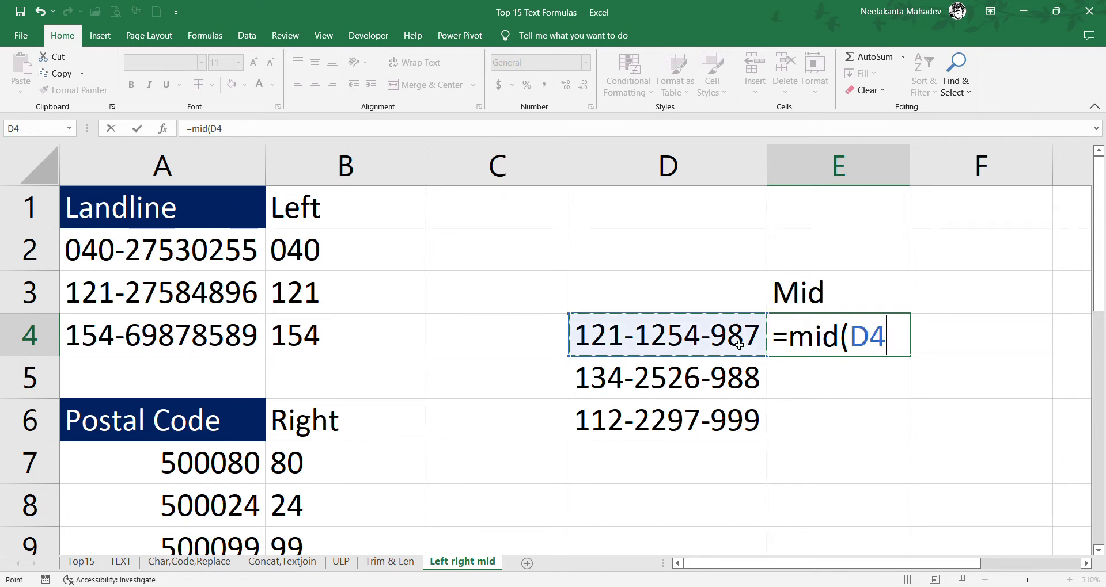
pyautogui.write(',')
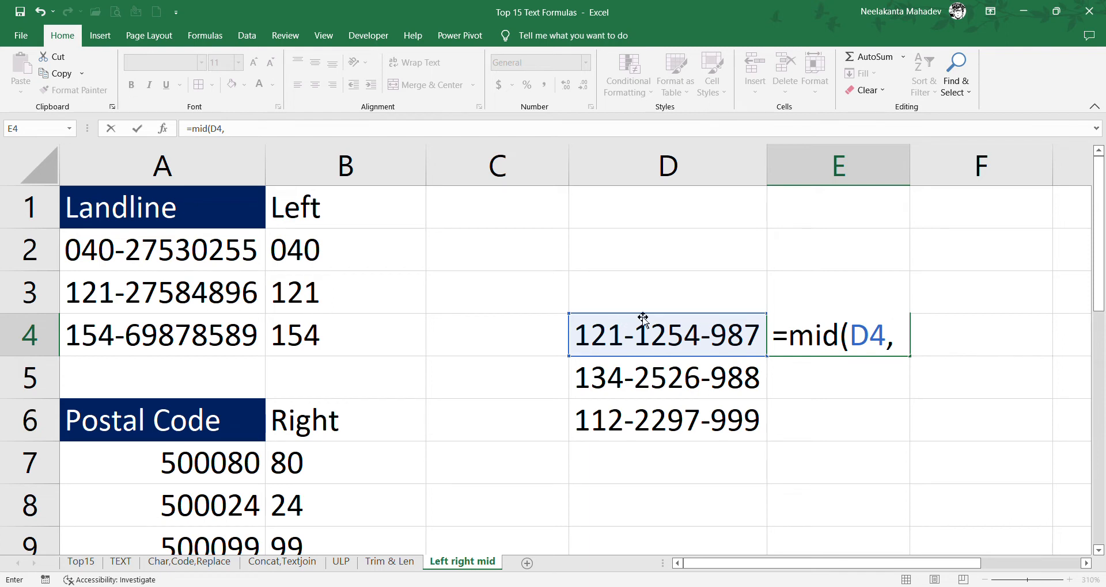
pyautogui.write('5,')
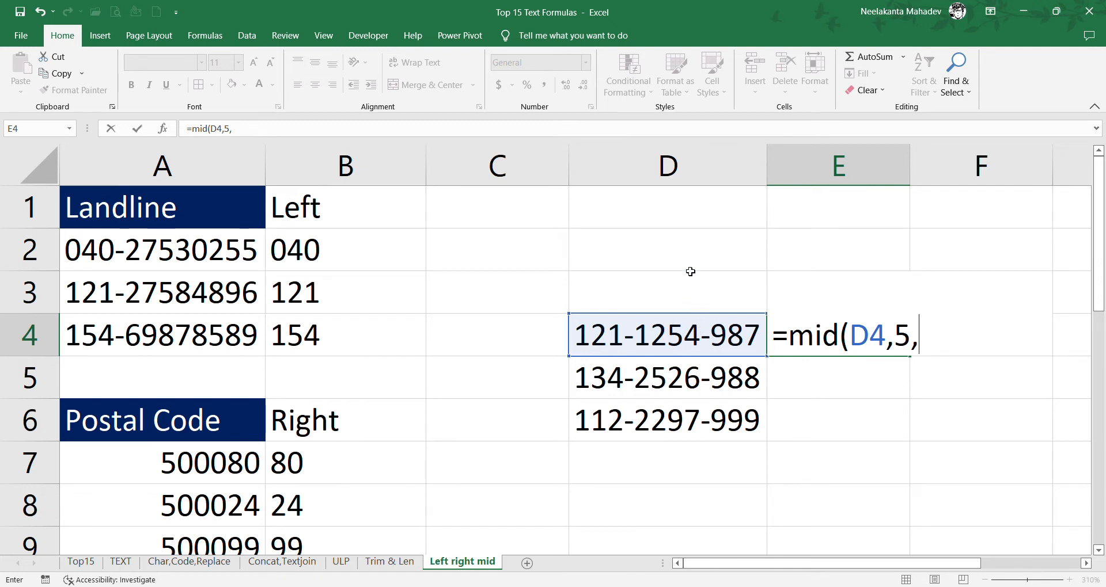
pyautogui.write('4)')
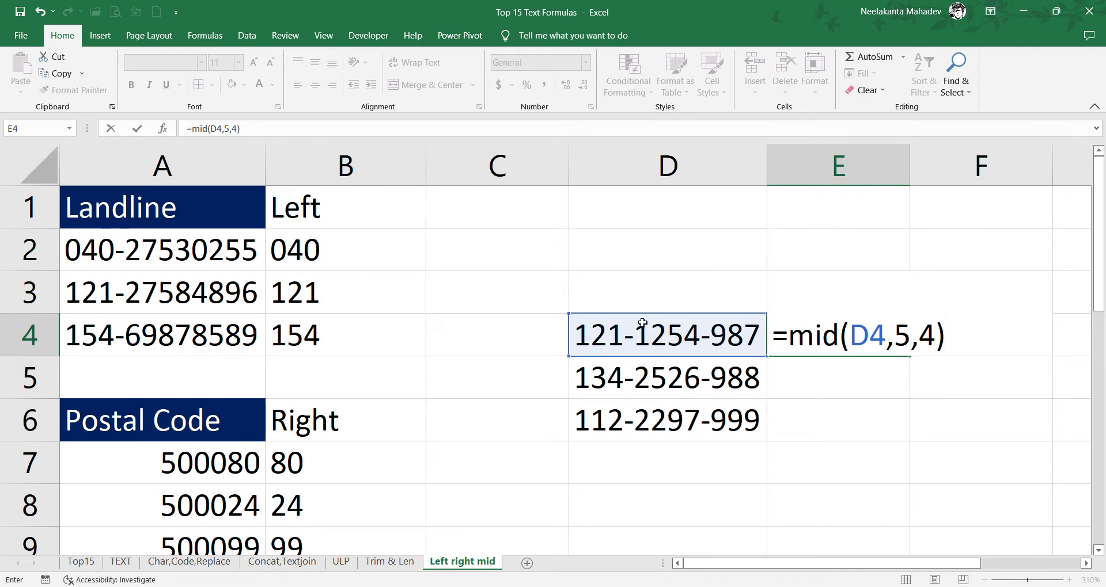
pyautogui.press('Return')
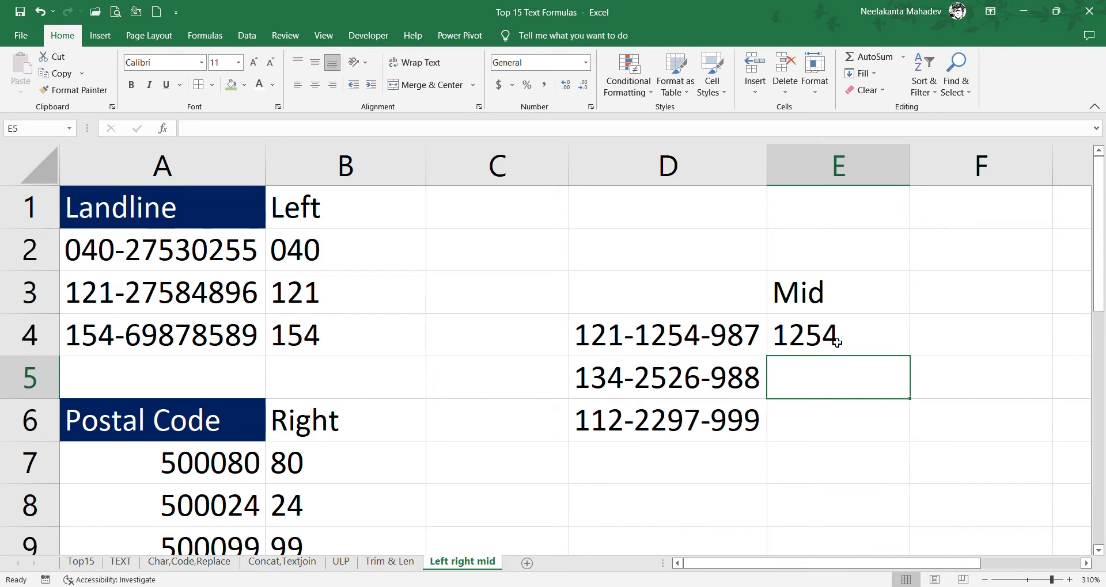
# Fill the MID formula from E4 down to E6 and review the formula in E4
pyautogui.click(837, 343)
pyautogui.moveTo(910, 357); pyautogui.dragTo(893, 448)
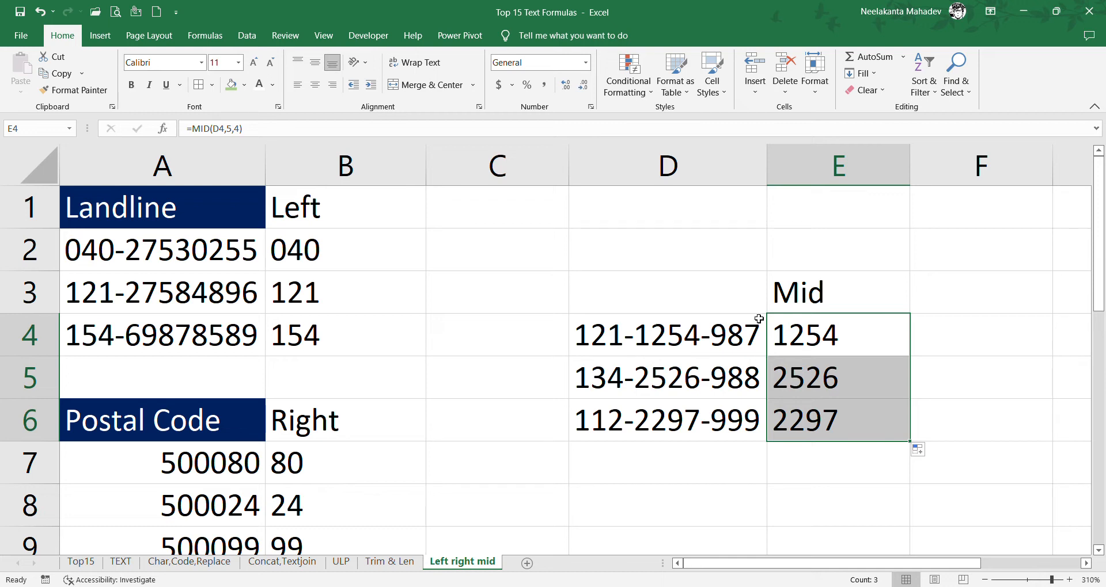
pyautogui.doubleClick(820, 344)
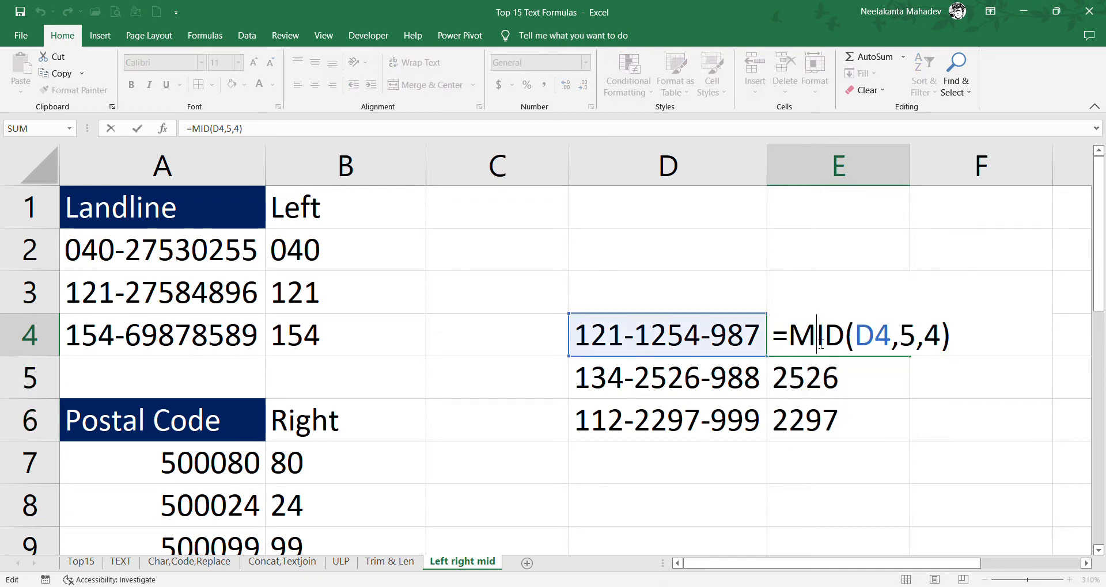
pyautogui.press('Return')
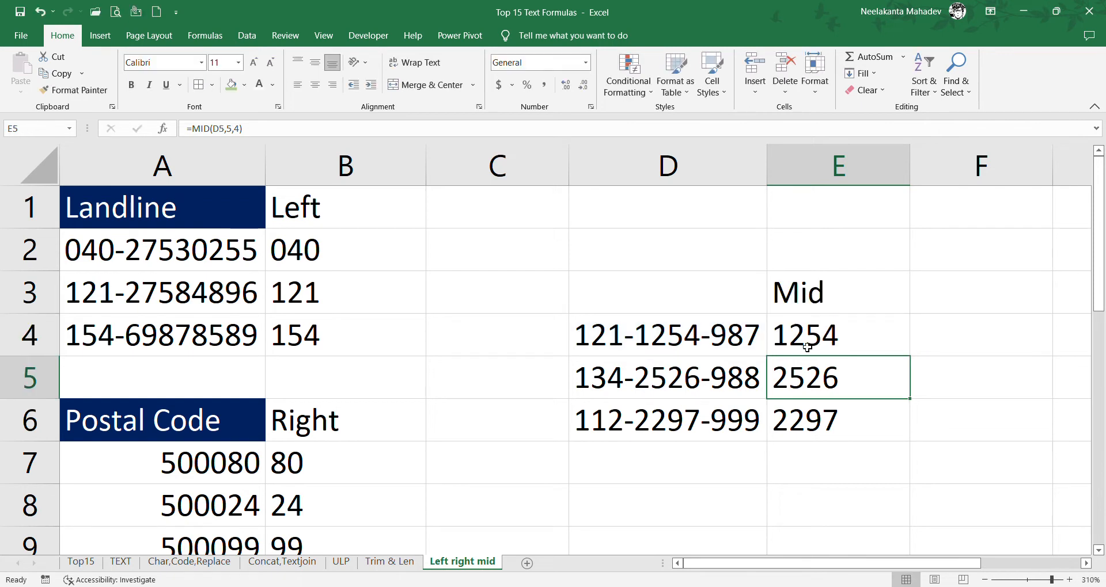
# On the Top15 sheet, shade the Left cell B5 and the Right and MID cells C3:C4 light green
pyautogui.click(87, 561)
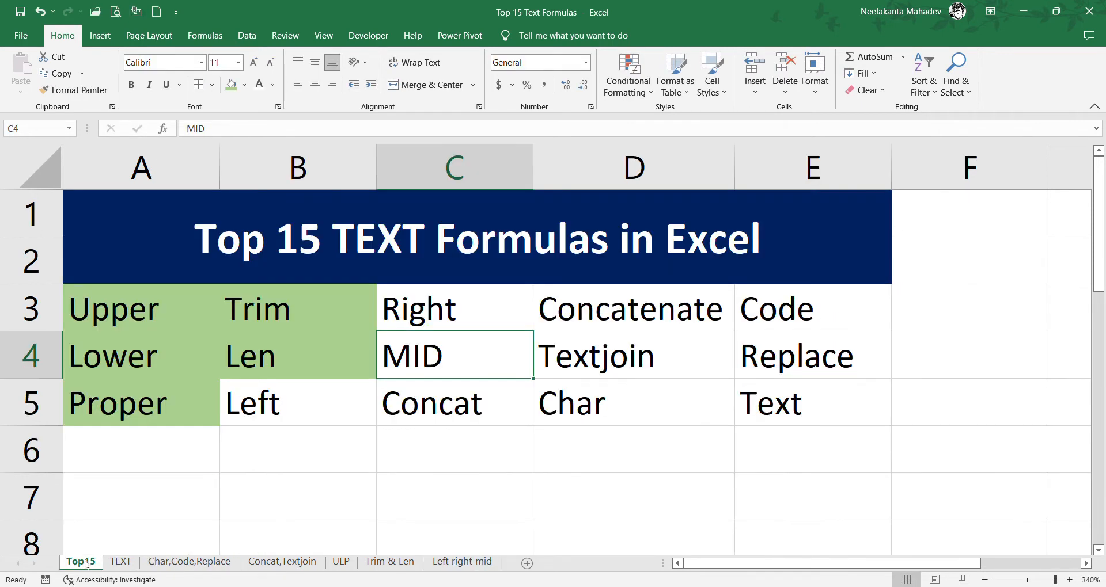
pyautogui.click(291, 424)
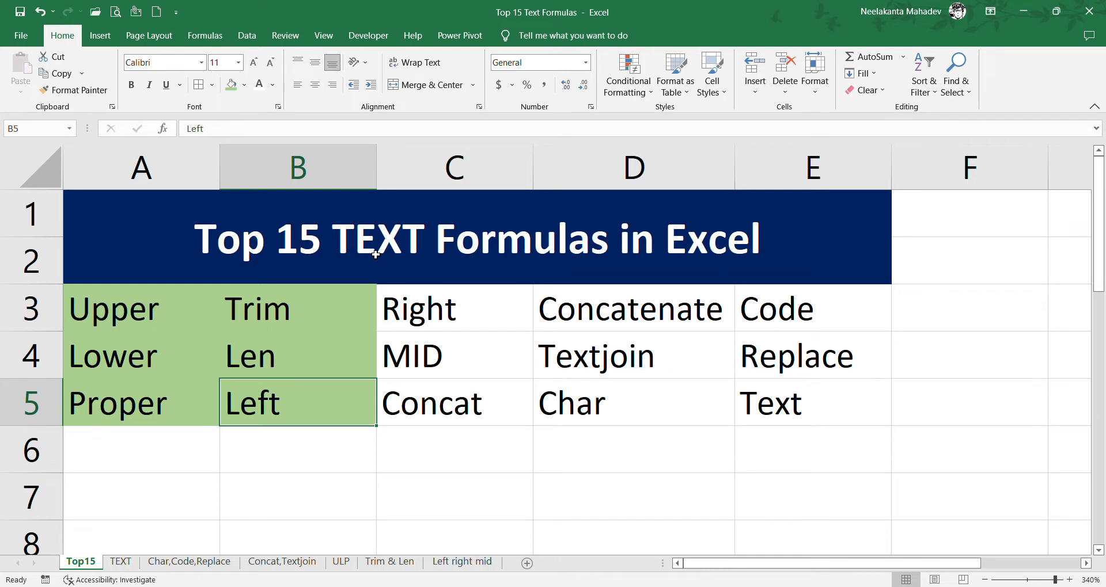
pyautogui.moveTo(420, 309); pyautogui.dragTo(425, 352)
pyautogui.click(231, 85)
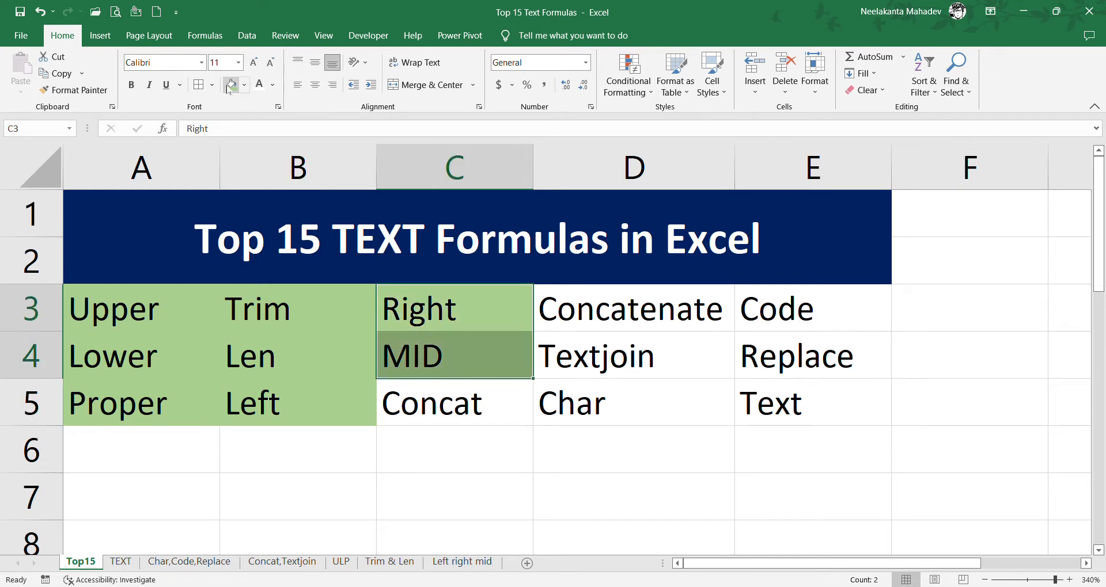
pyautogui.click(442, 402)
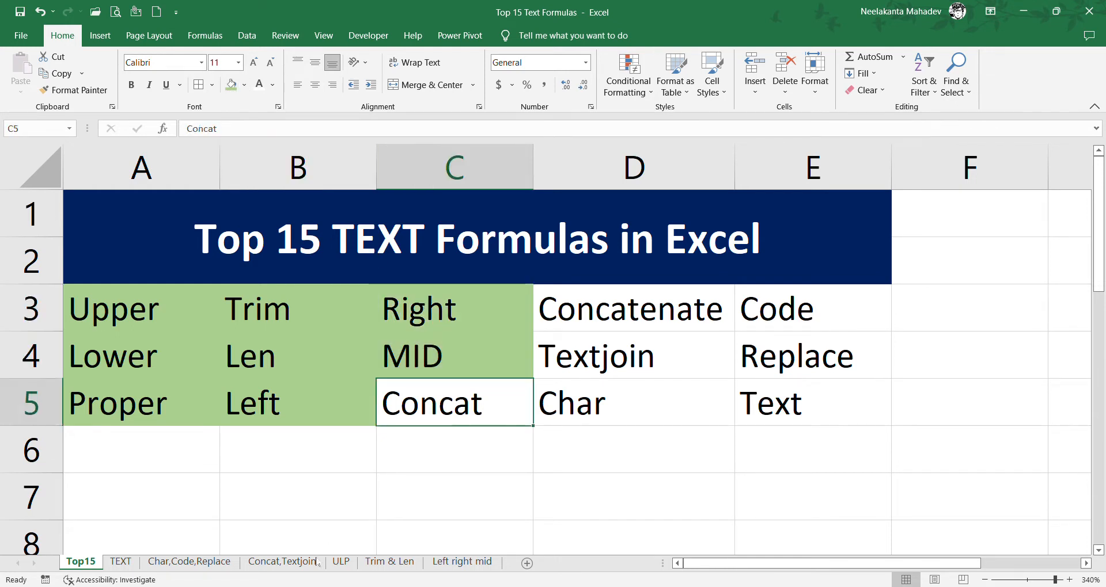
# On the Concat,Textjoin sheet, enter =CONCATENATE(A2,B2) in D2 to join first and last name, and autofit column D
pyautogui.click(282, 562)
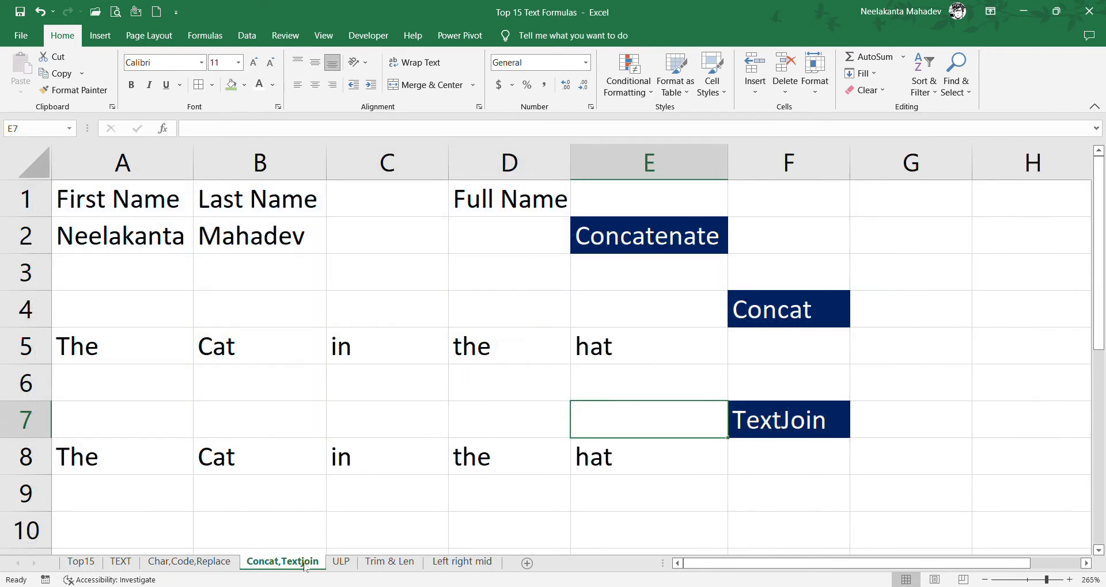
pyautogui.click(442, 238)
pyautogui.moveTo(167, 209); pyautogui.dragTo(172, 230)
pyautogui.moveTo(282, 206); pyautogui.dragTo(284, 233)
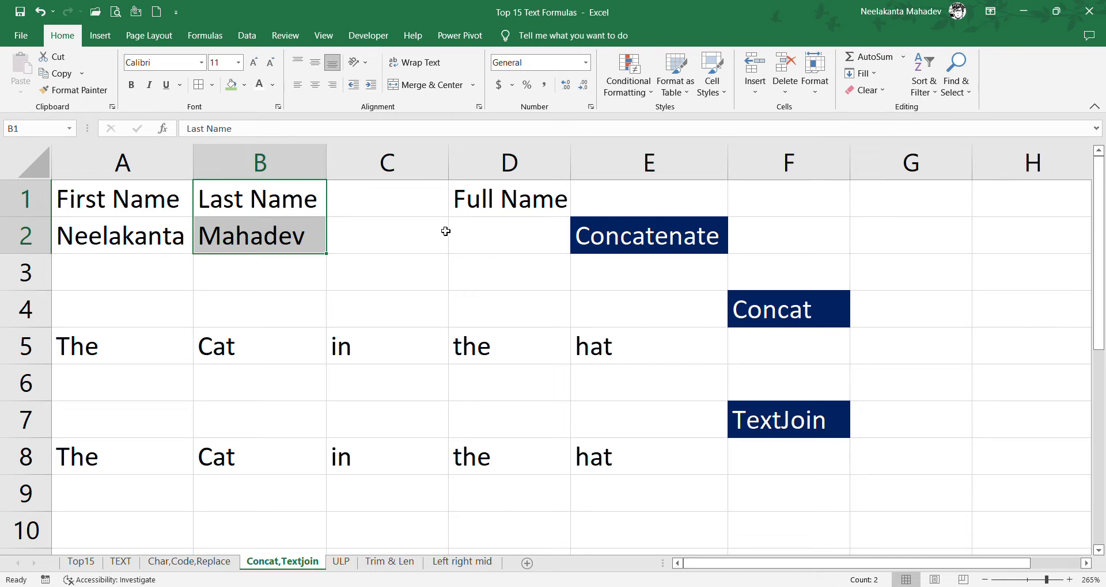
pyautogui.click(478, 231)
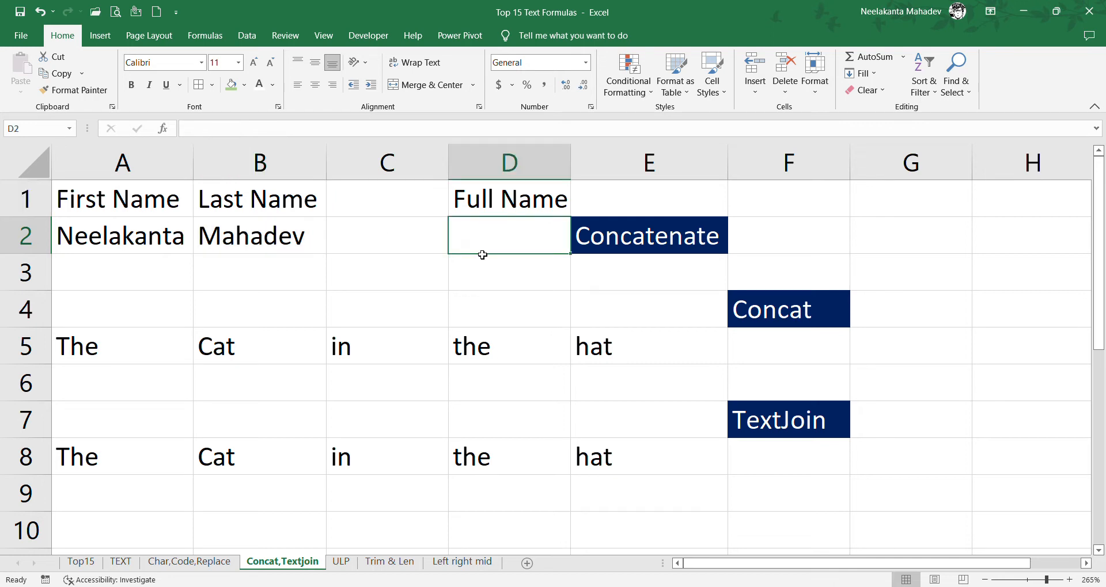
pyautogui.click(624, 250)
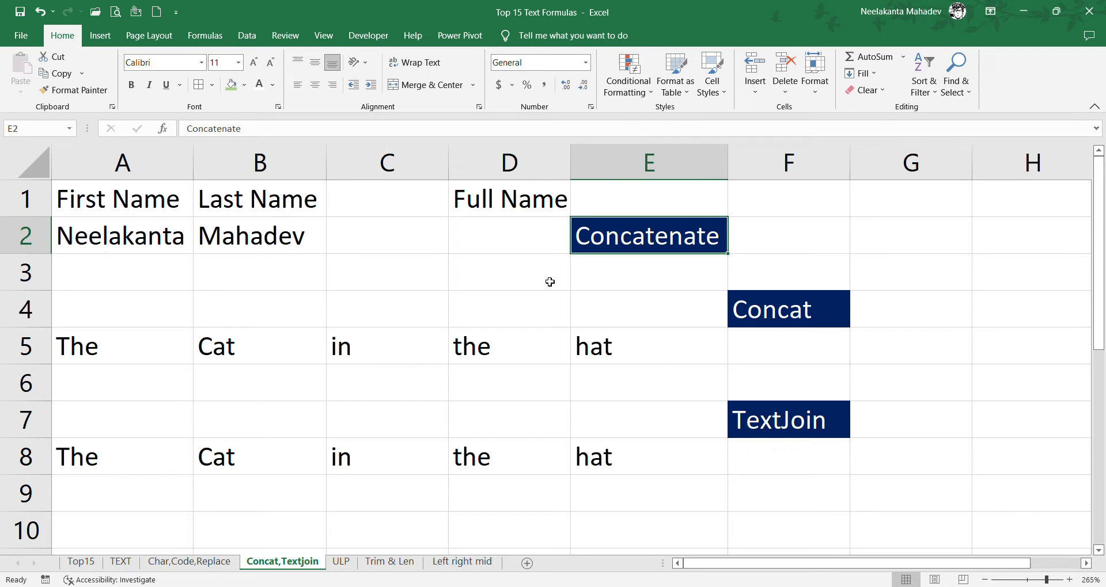
pyautogui.click(522, 246)
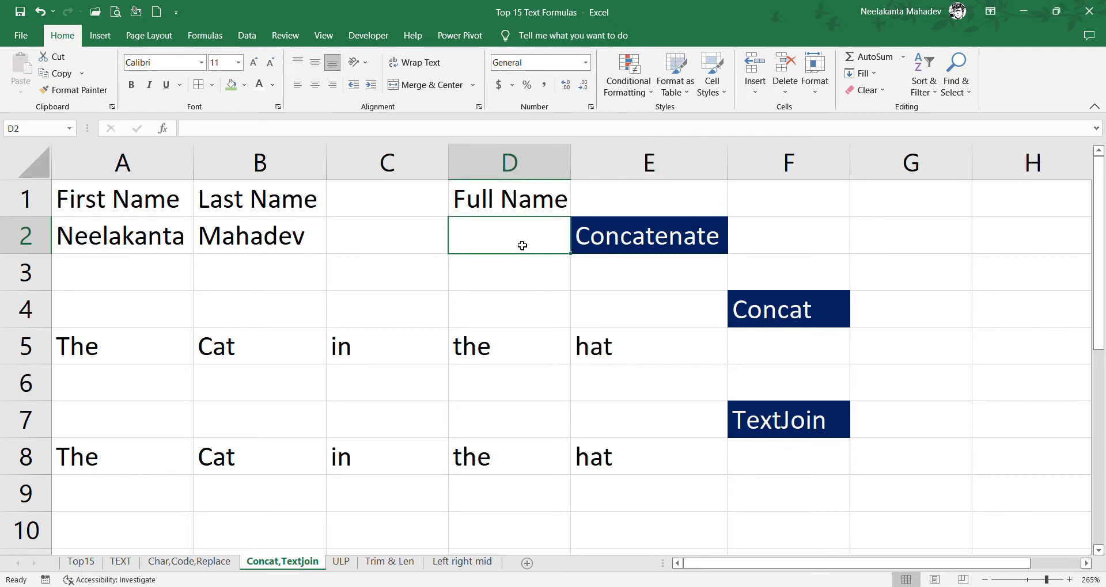
pyautogui.write('=')
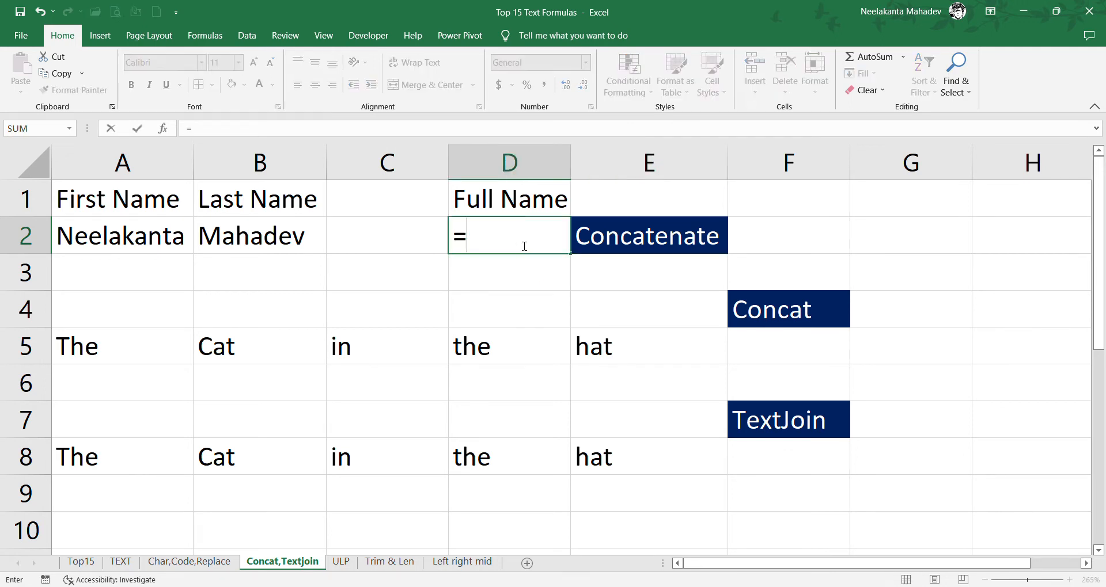
pyautogui.write('concatenate(')
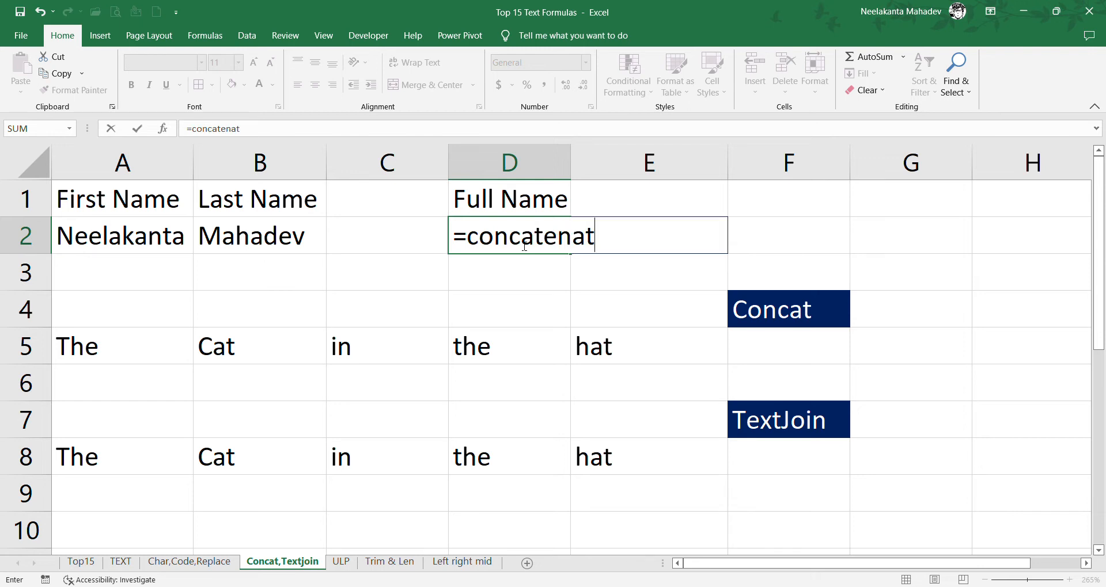
pyautogui.click(184, 247)
pyautogui.write(',')
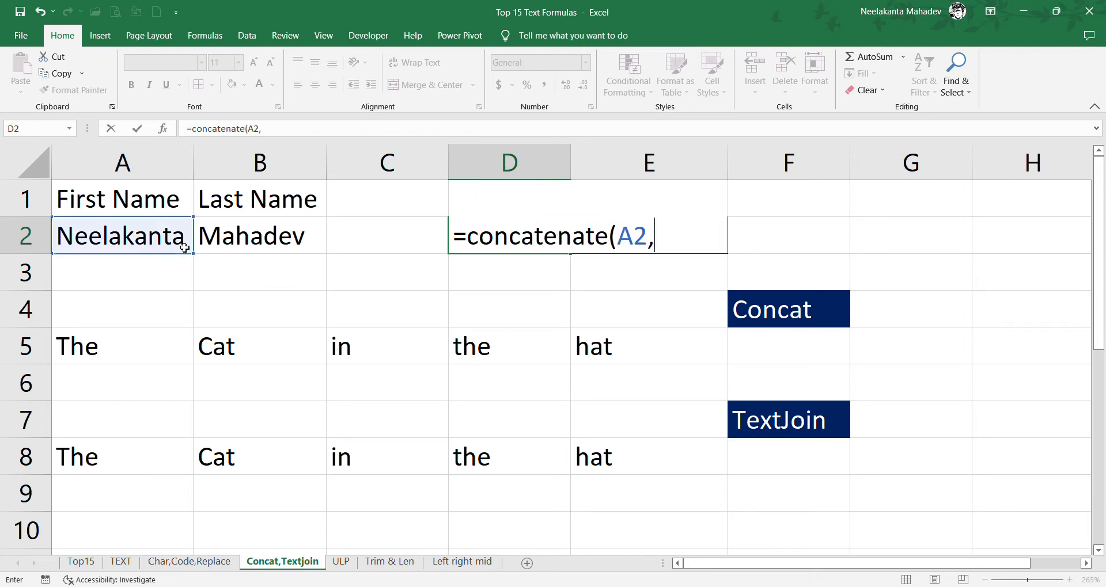
pyautogui.click(253, 240)
pyautogui.write(')')
pyautogui.press('Return')
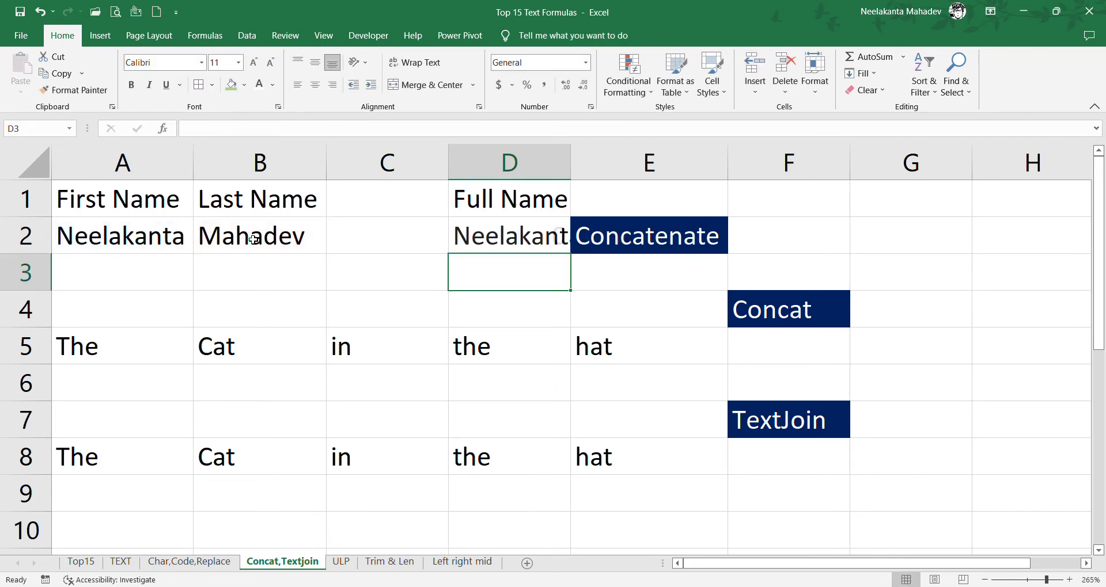
pyautogui.doubleClick(571, 164)
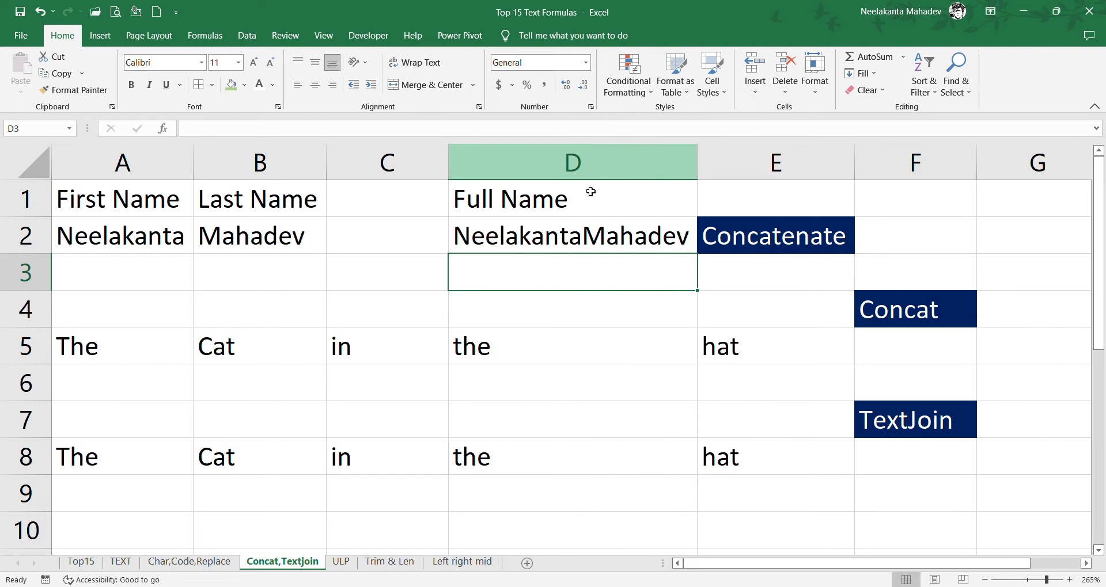
# Change the full-name formula in D2 to =CONCATENATE(A2," ",B2) so a space separates the two names
pyautogui.doubleClick(594, 245)
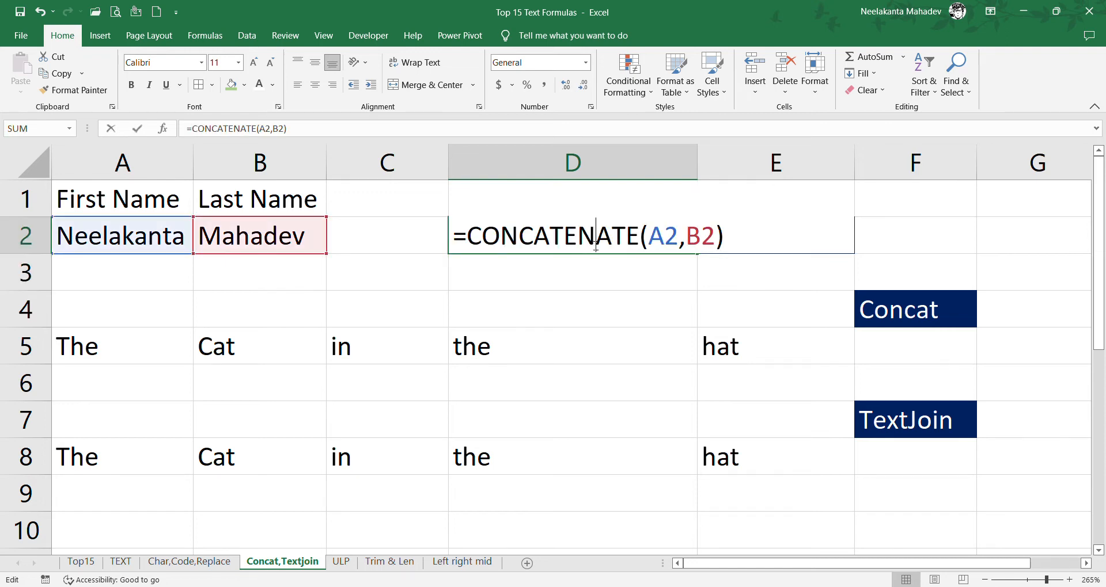
pyautogui.click(688, 246)
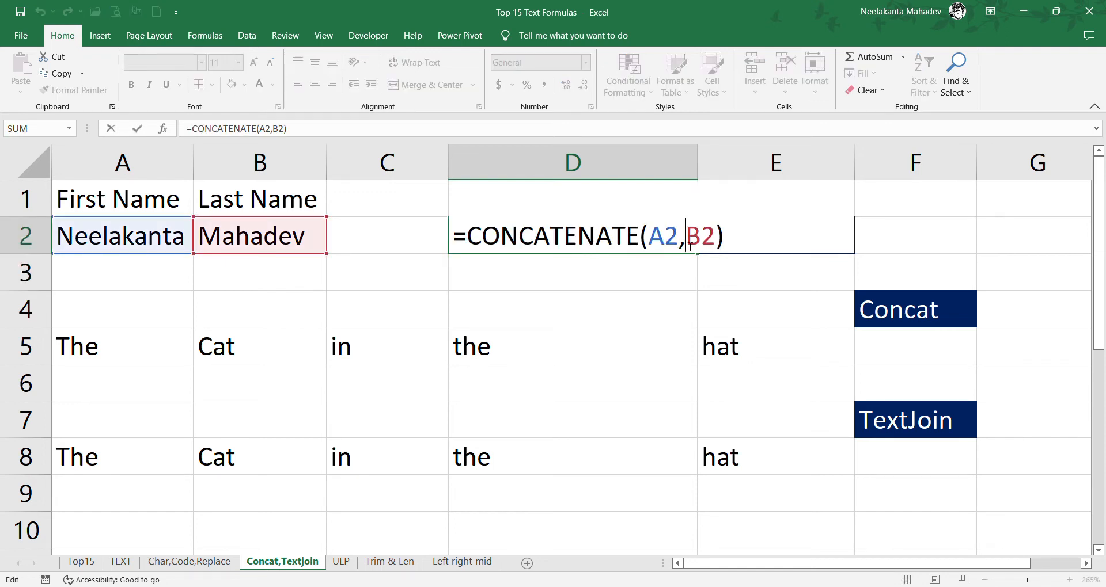
pyautogui.write('" ",')
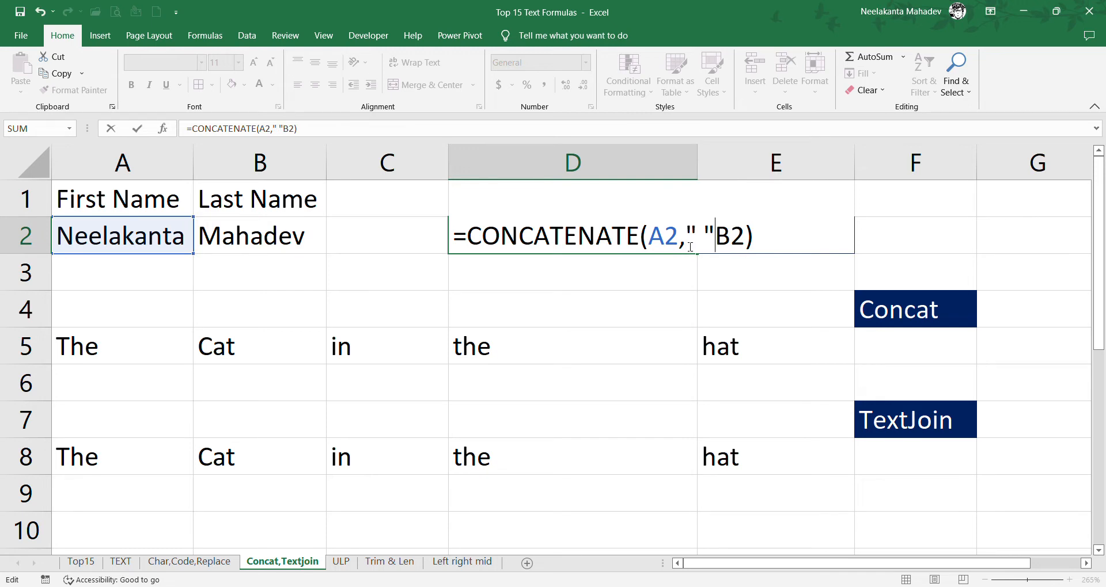
pyautogui.press('Return')
pyautogui.doubleClick(672, 246)
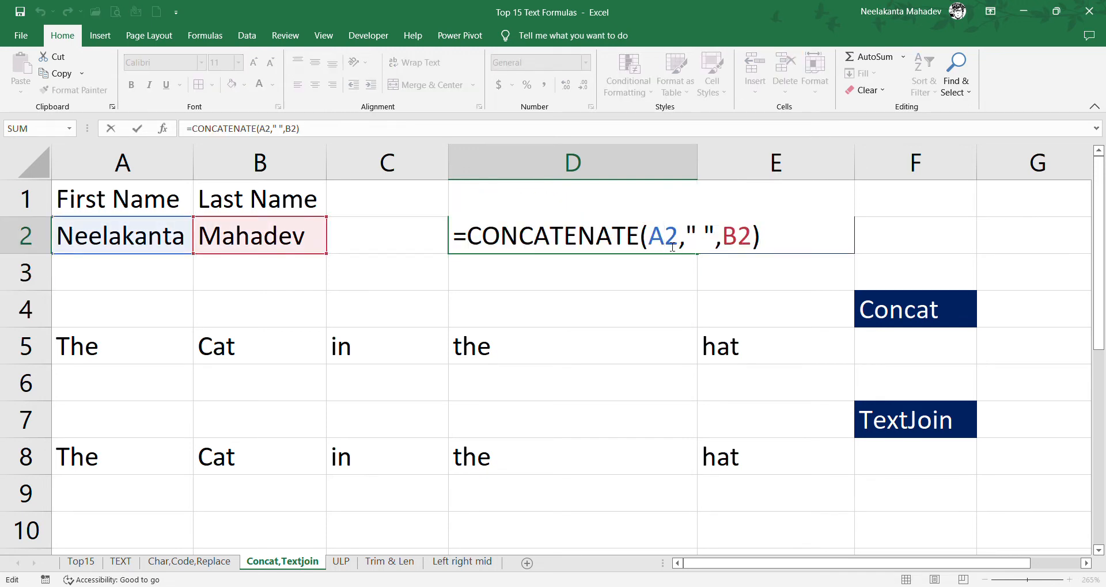
pyautogui.press('Return')
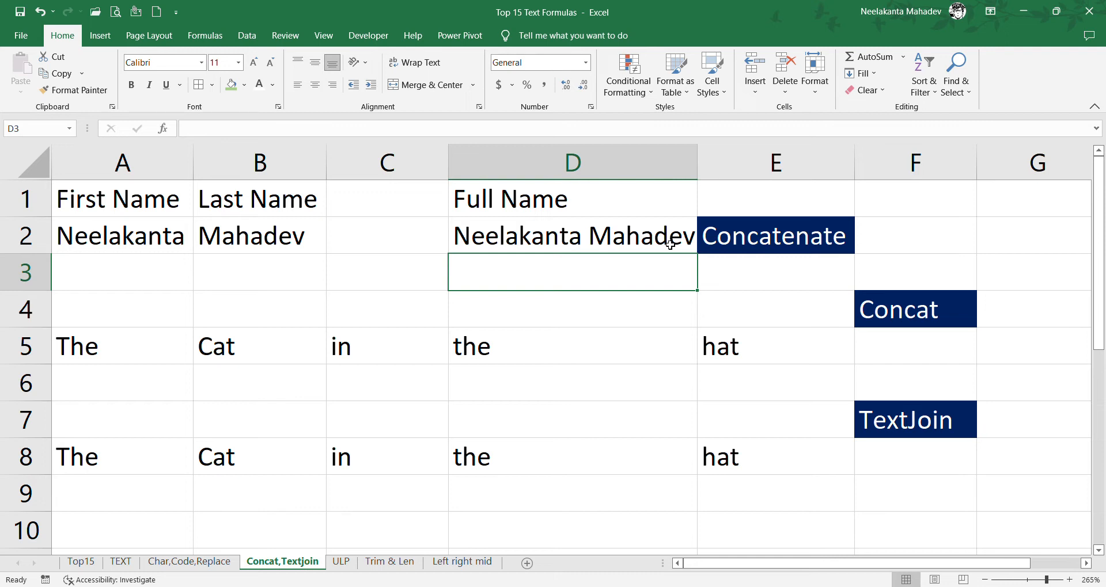
# Enter =CONCAT(A5:E5) in C6 to join the words in row 5
pyautogui.click(917, 307)
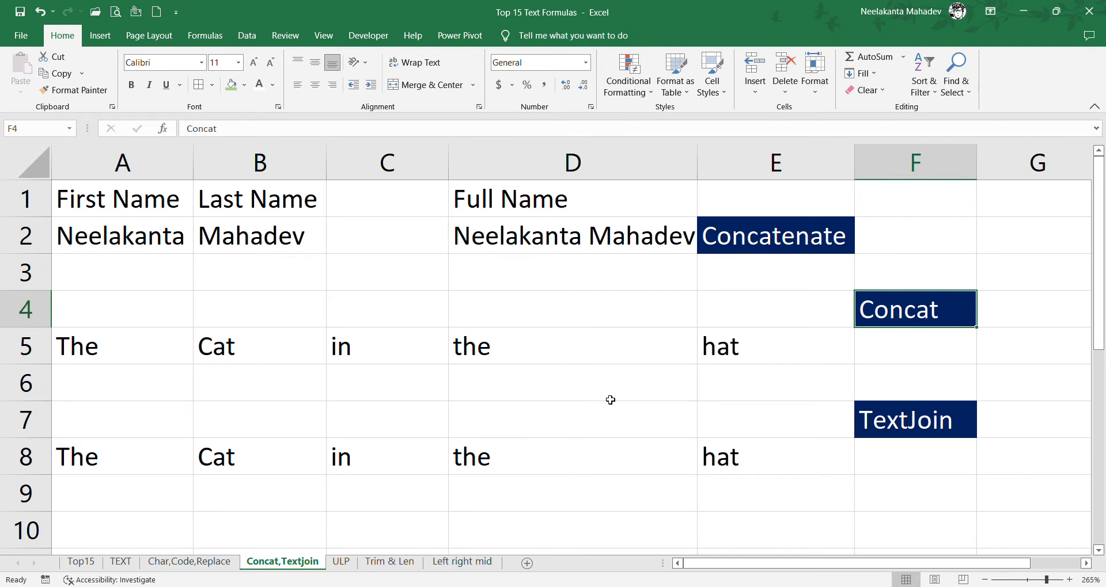
pyautogui.click(411, 397)
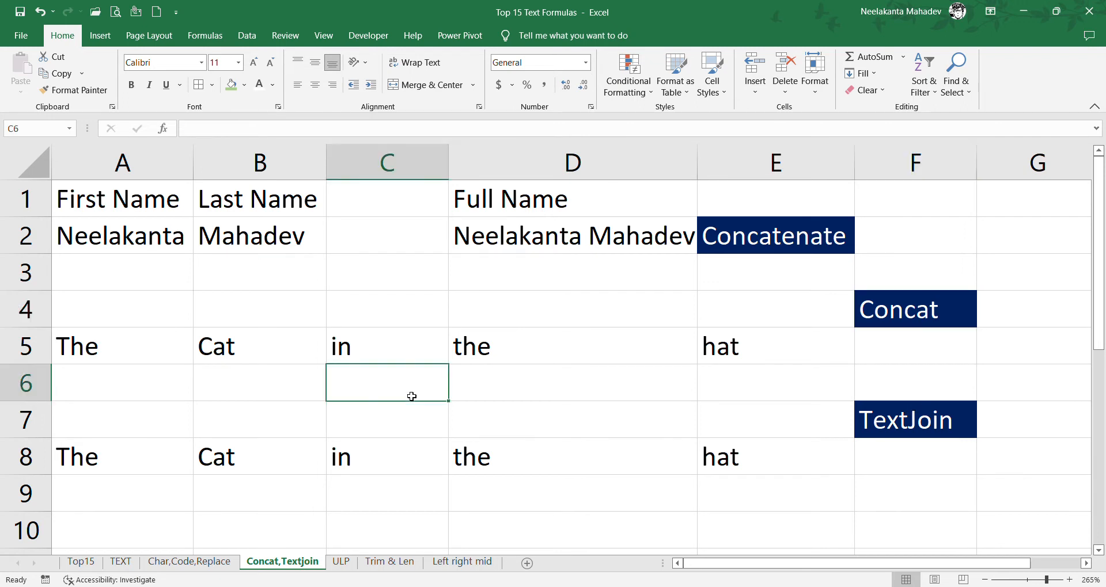
pyautogui.write('=concat(')
pyautogui.moveTo(152, 363); pyautogui.dragTo(760, 355)
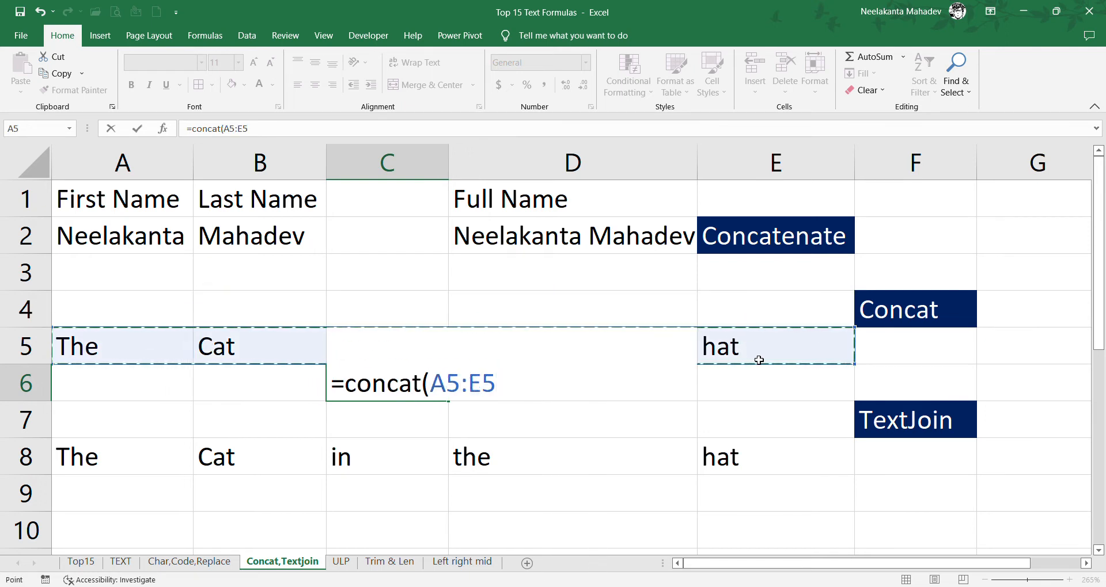
pyautogui.write(')')
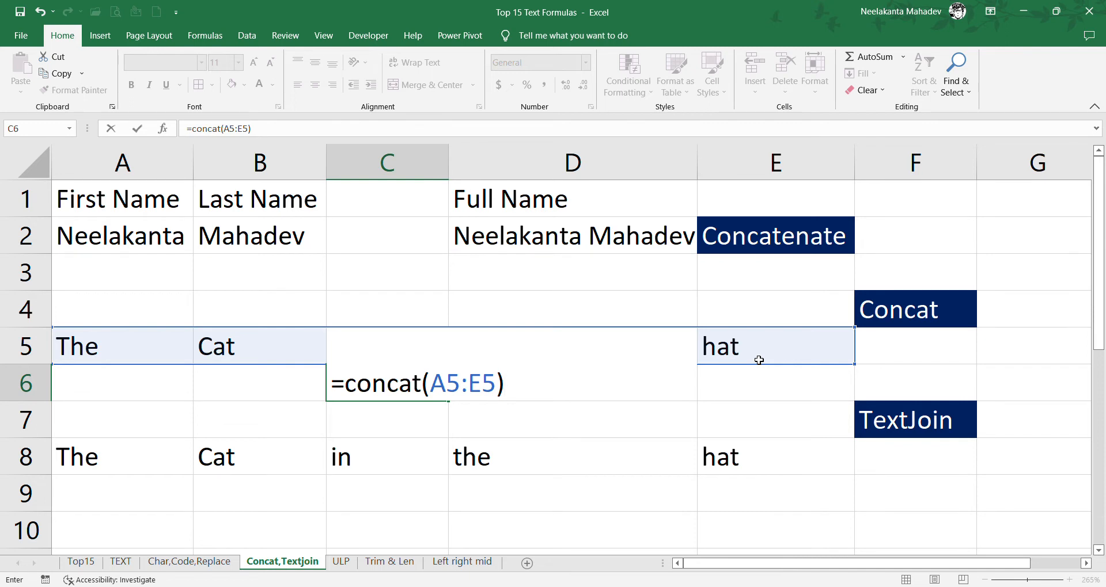
pyautogui.press('Return')
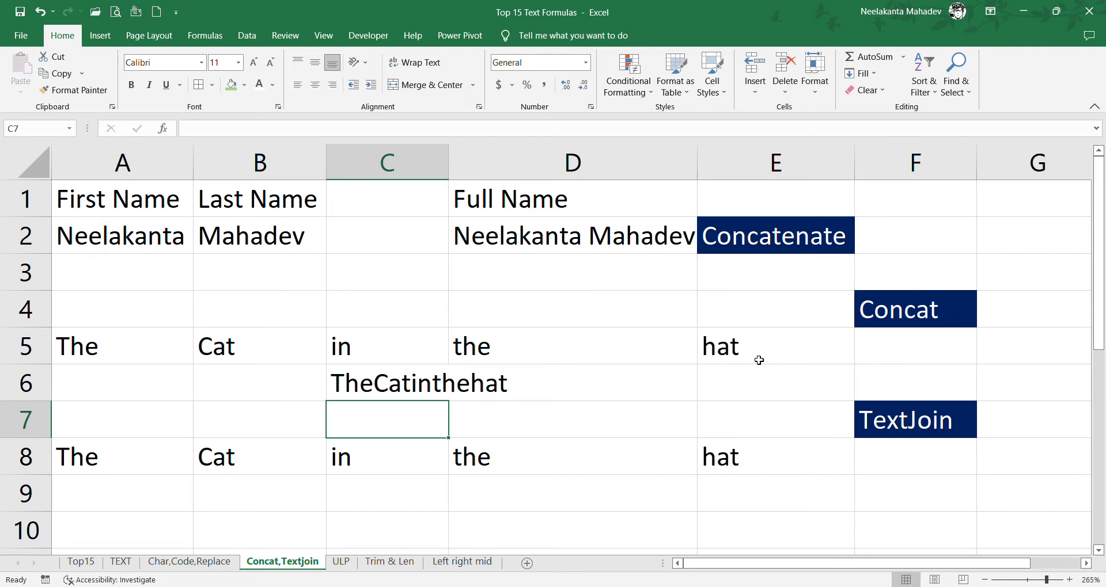
# Enter =TEXTJOIN(" ",TRUE,A8:E8) in C9 to join the row 8 words with spaces, and review the formula
pyautogui.click(422, 501)
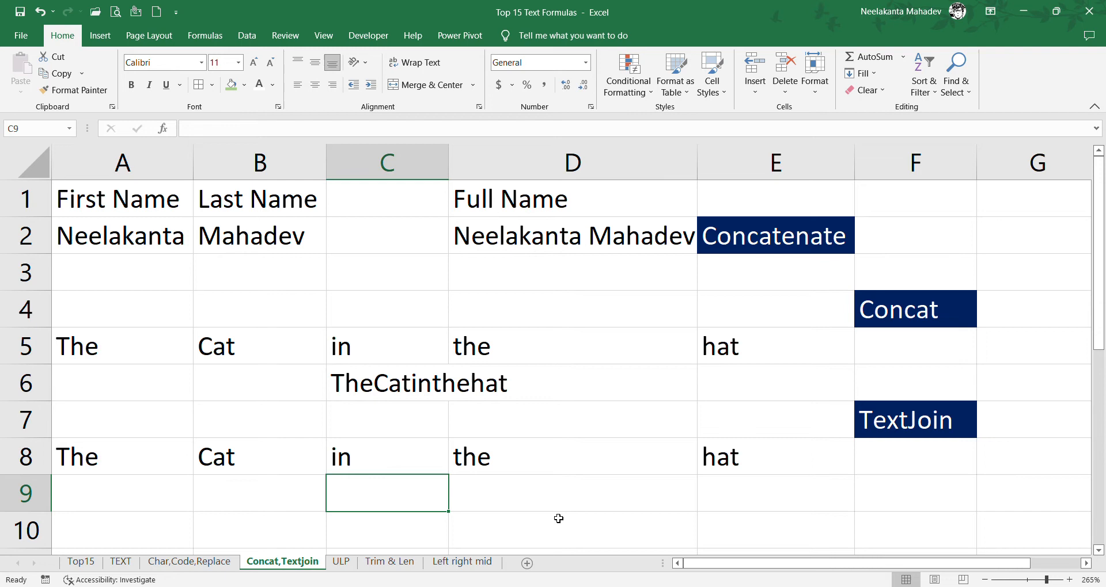
pyautogui.write('=tex')
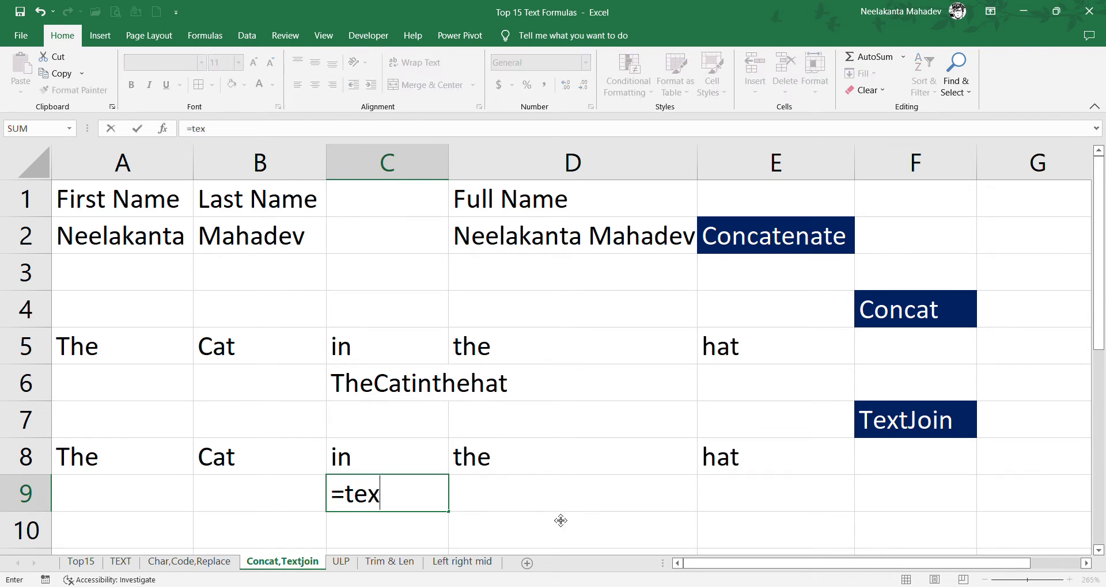
pyautogui.write('tjoin(')
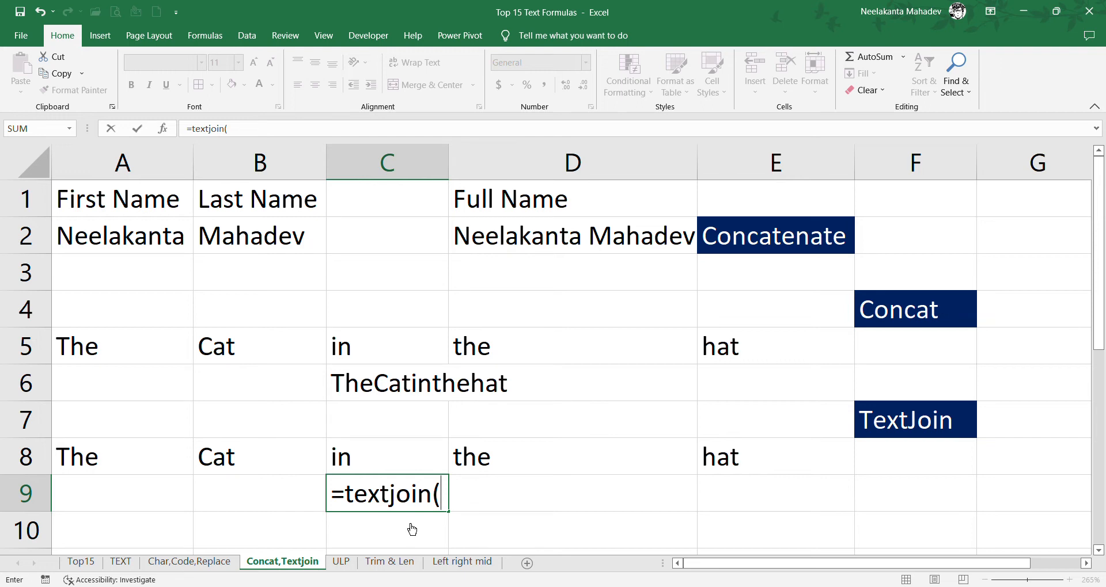
pyautogui.write('" ')
pyautogui.write('",')
pyautogui.write('tur')
pyautogui.press('BackSpace')
pyautogui.press('BackSpace')
pyautogui.write('rue,')
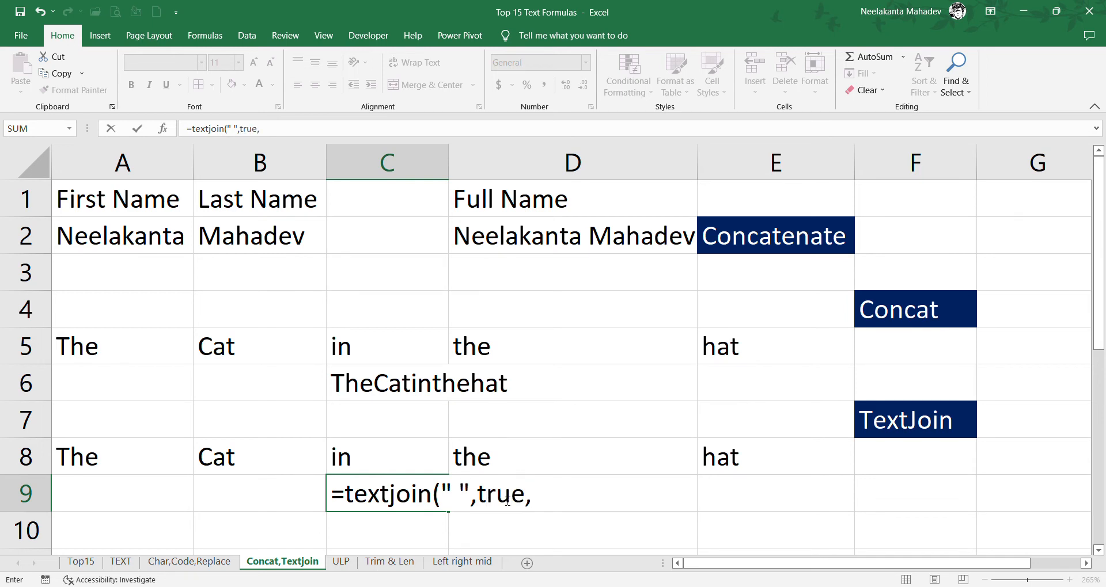
pyautogui.moveTo(129, 465); pyautogui.dragTo(751, 467)
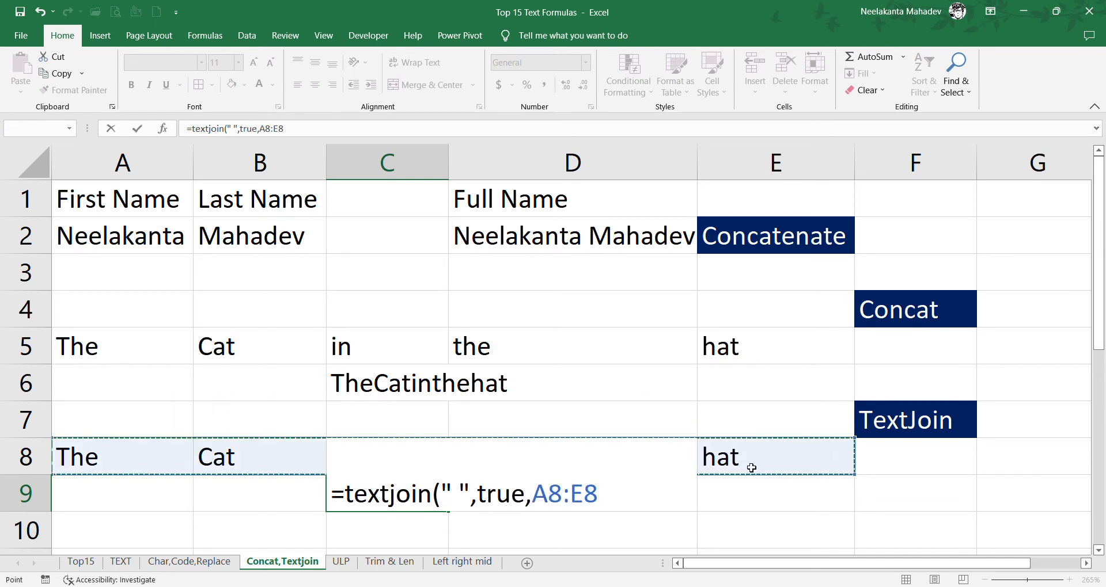
pyautogui.write(')')
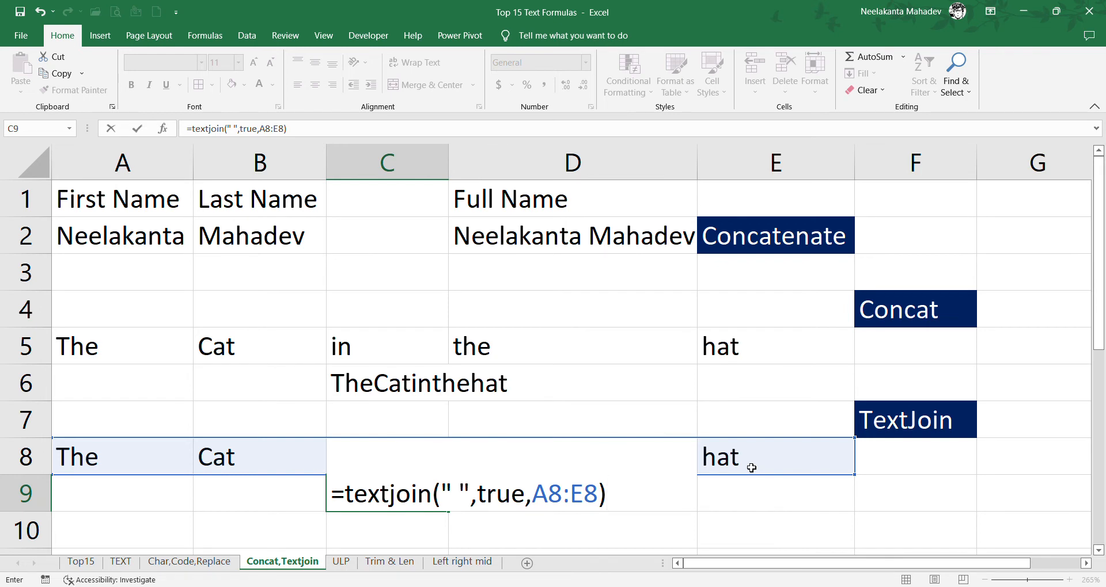
pyautogui.press('Return')
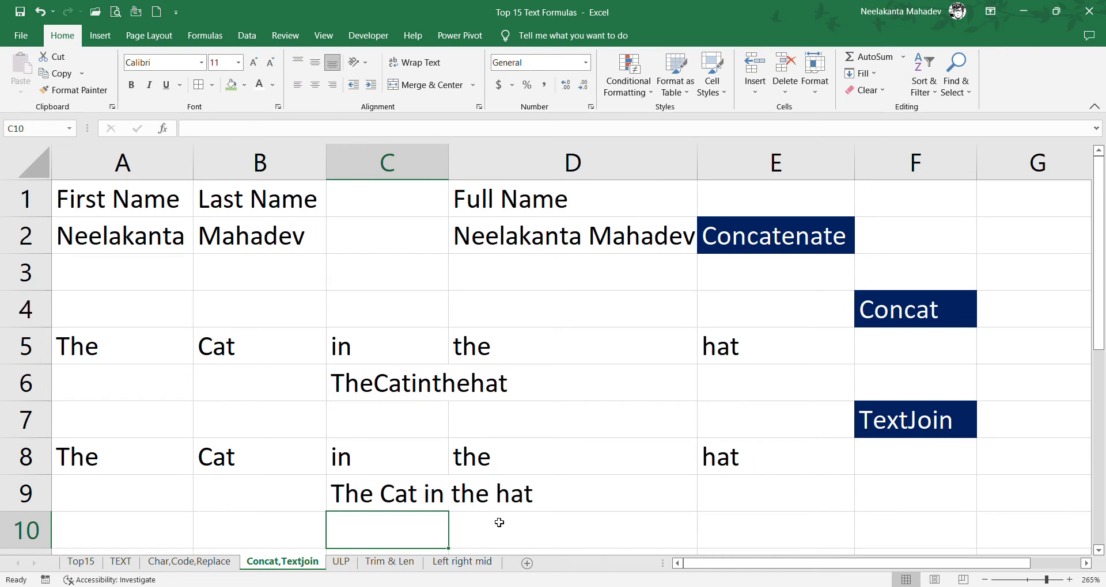
pyautogui.doubleClick(444, 496)
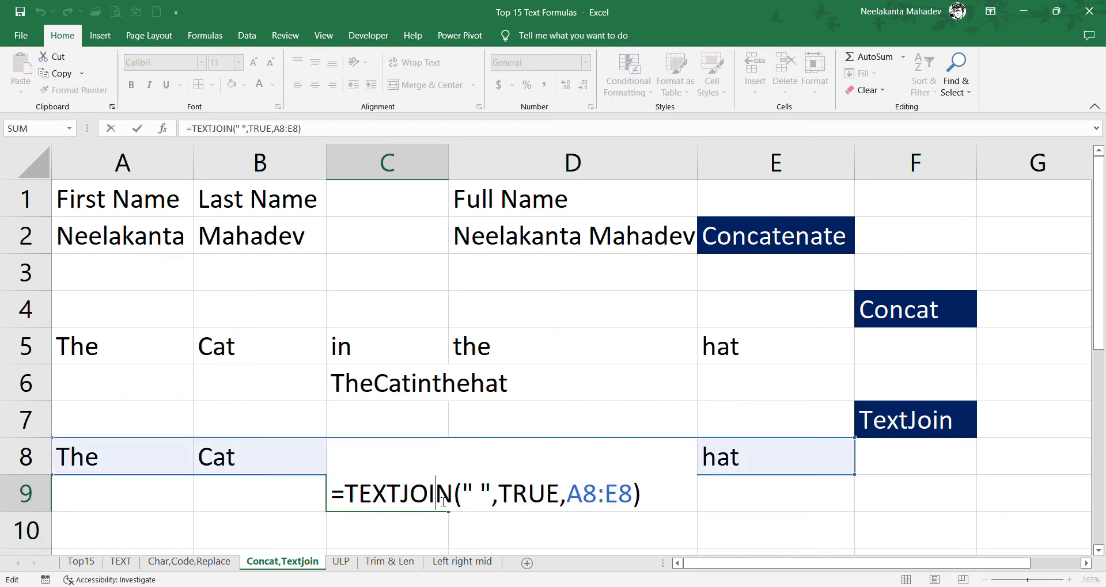
pyautogui.press('Return')
# On the Top15 sheet, shade the Concat cell C5 and the Concatenate and Textjoin cells D3:D4 light green
pyautogui.click(91, 563)
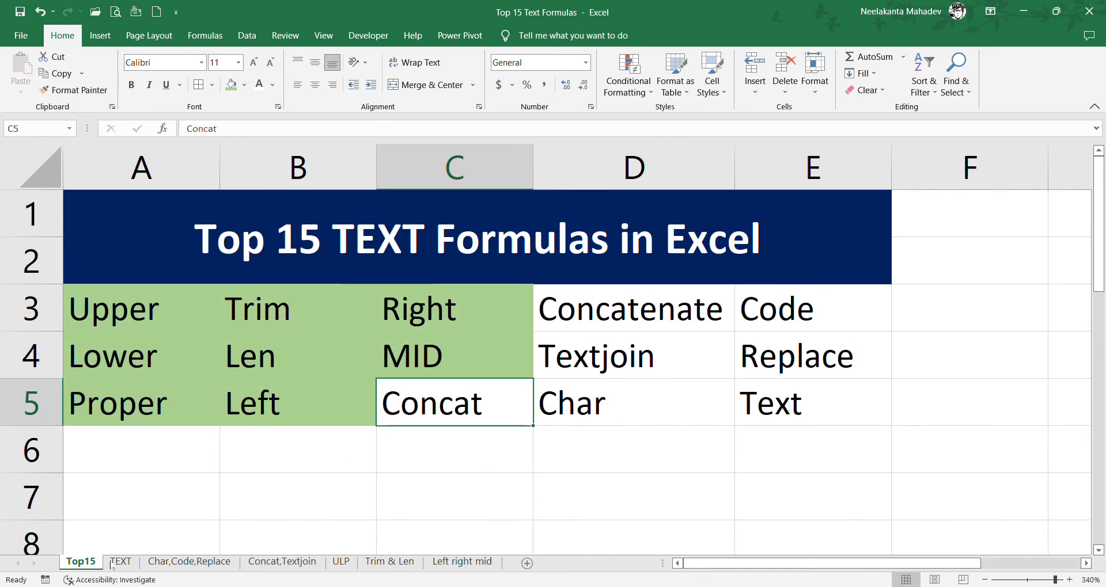
pyautogui.click(231, 85)
pyautogui.moveTo(588, 259); pyautogui.dragTo(629, 346)
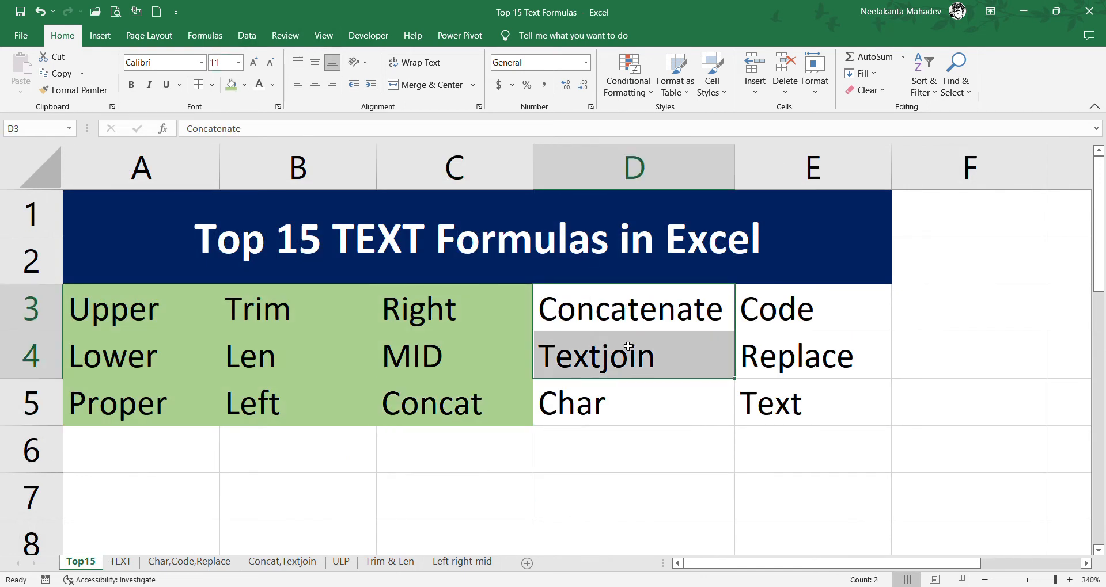
pyautogui.click(230, 84)
# On the Char,Code,Replace sheet, enter =CHAR(A1) in B1 to convert the number in A1 to its character
pyautogui.click(188, 563)
pyautogui.click(435, 328)
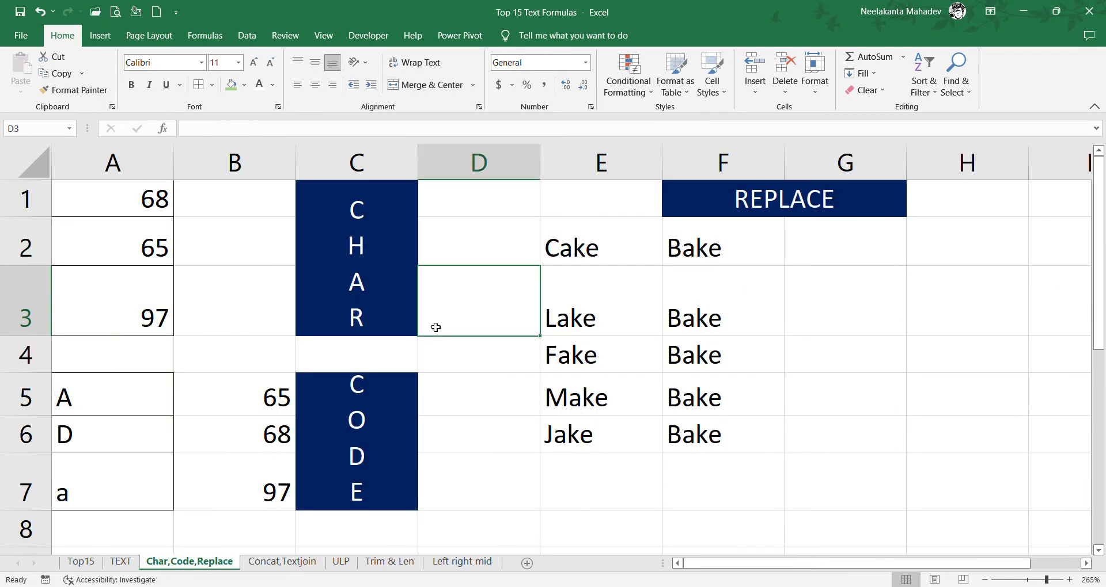
pyautogui.click(322, 221)
pyautogui.click(283, 207)
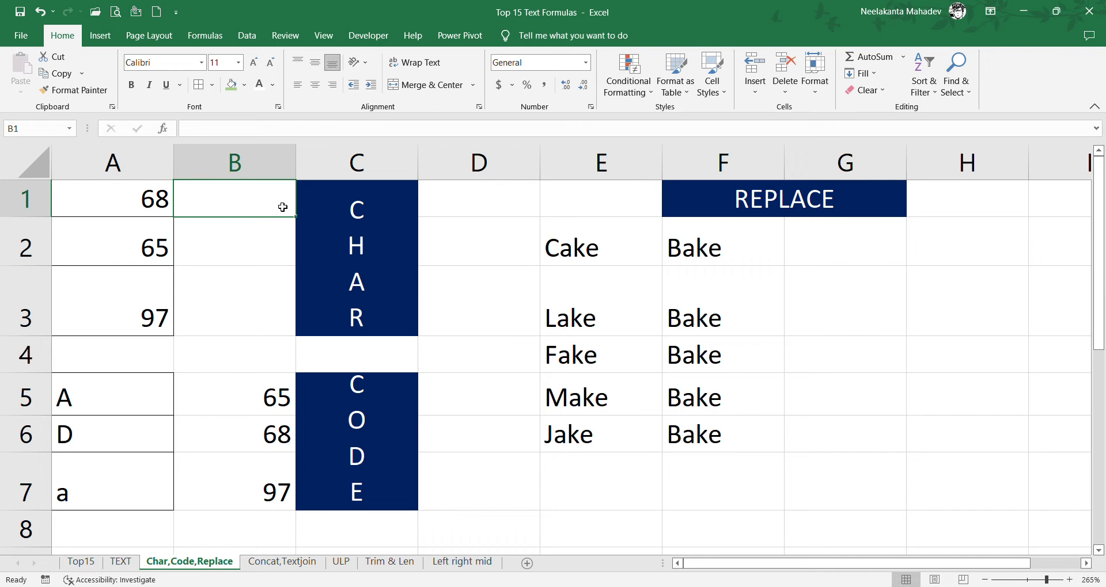
pyautogui.click(171, 207)
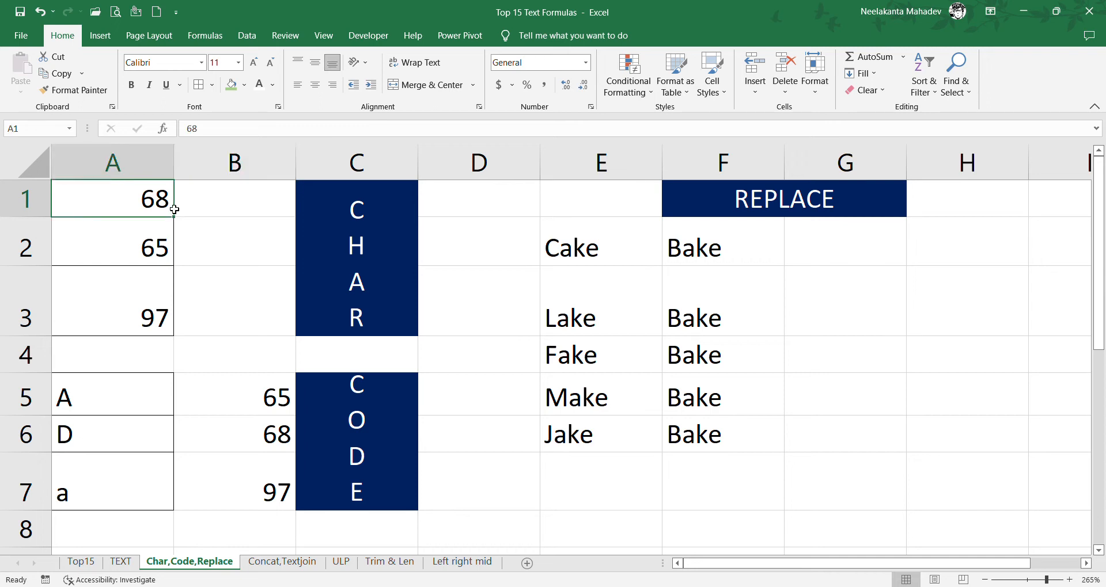
pyautogui.click(224, 216)
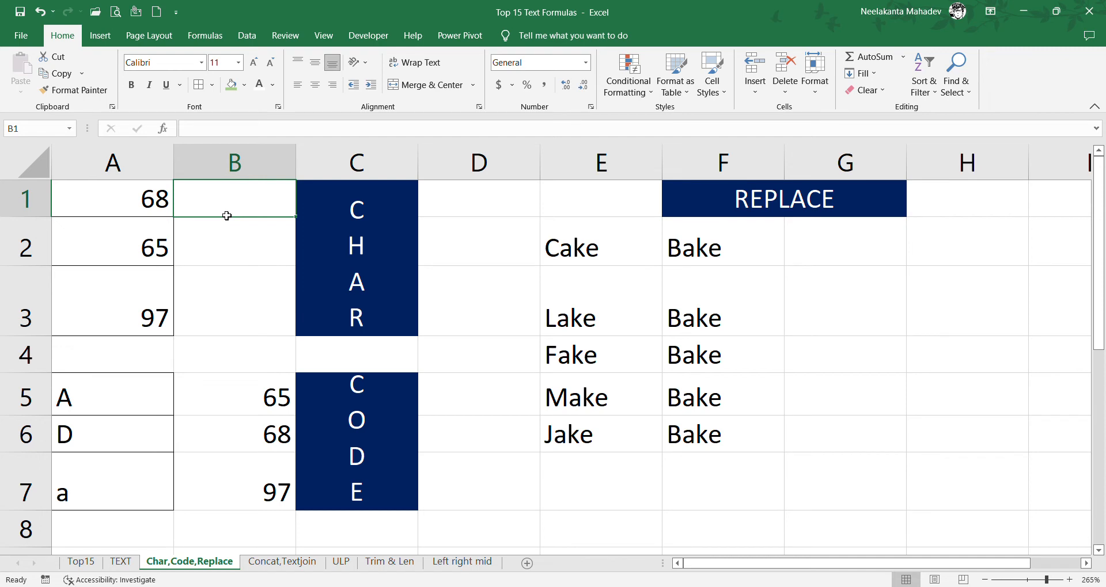
pyautogui.write('=char(')
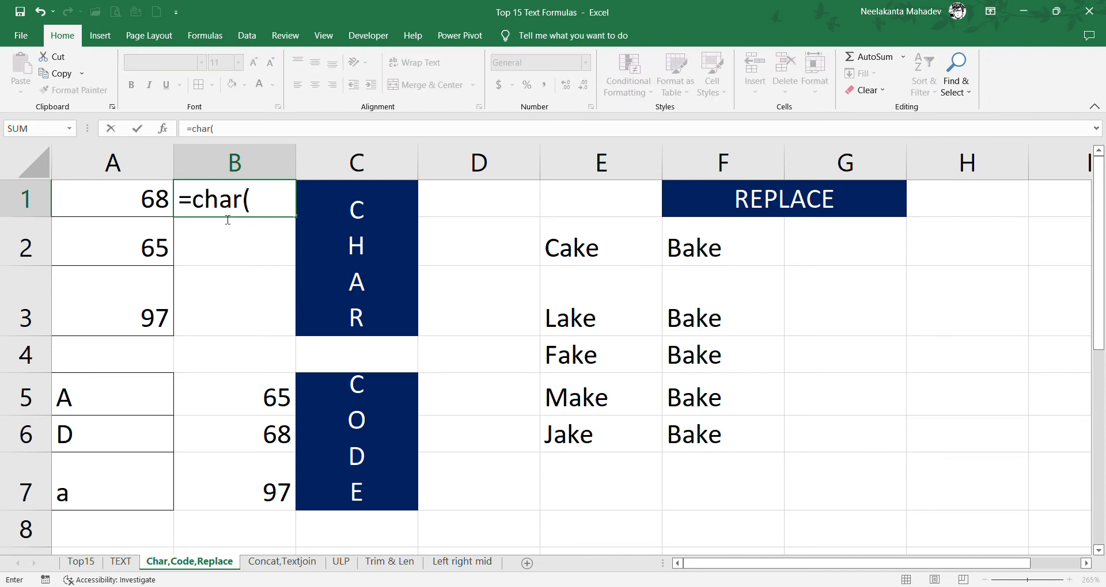
pyautogui.click(148, 204)
pyautogui.write(')')
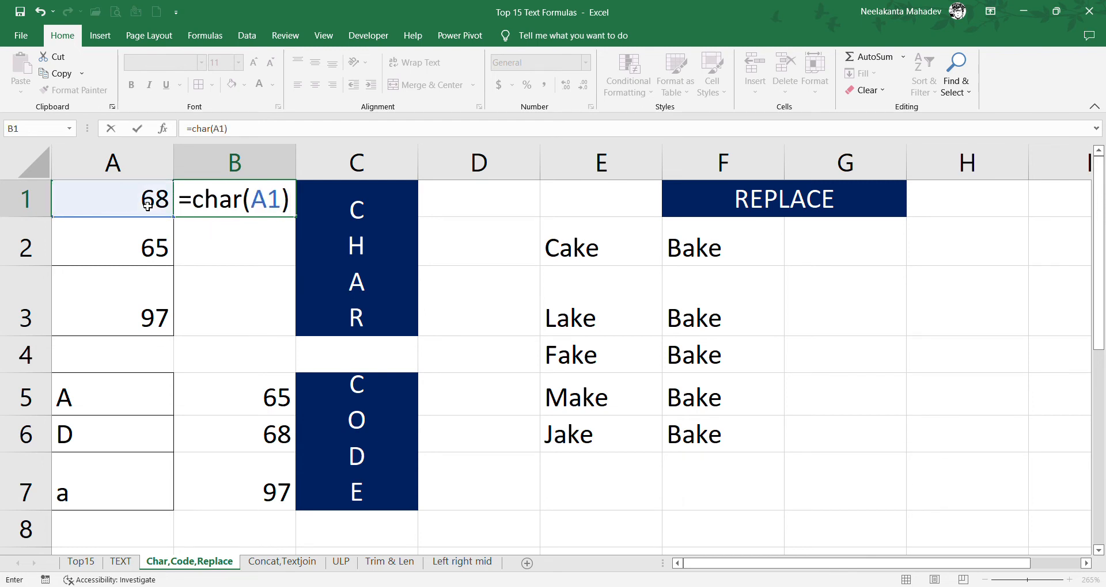
pyautogui.press('Return')
# Fill the CHAR formula from B1 down to B3 and check the results against the numbers in column A
pyautogui.click(218, 210)
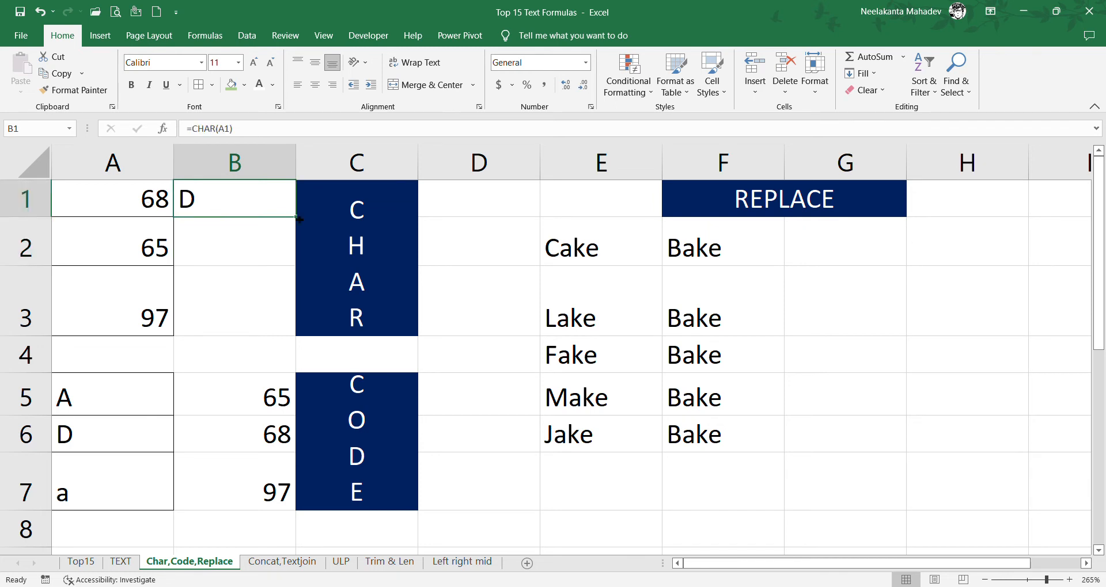
pyautogui.moveTo(296, 224); pyautogui.dragTo(296, 315)
pyautogui.click(145, 262)
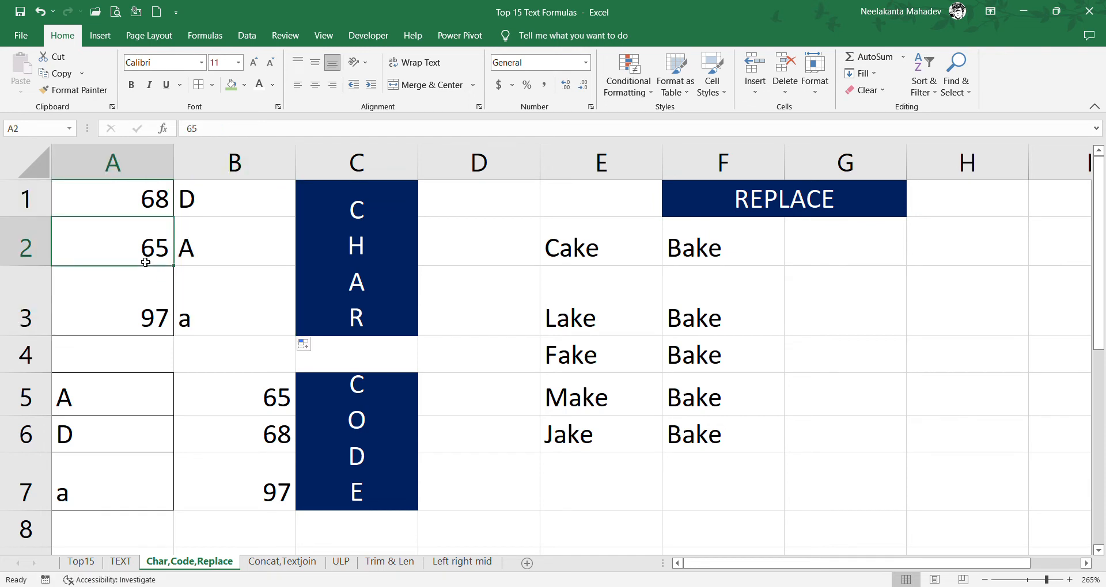
pyautogui.click(145, 316)
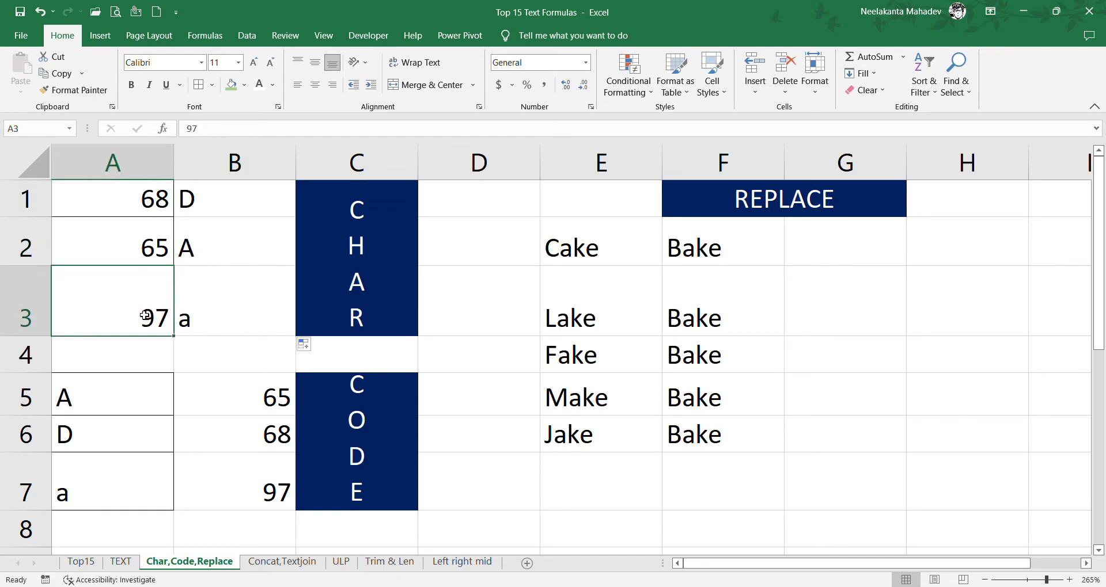
pyautogui.click(232, 305)
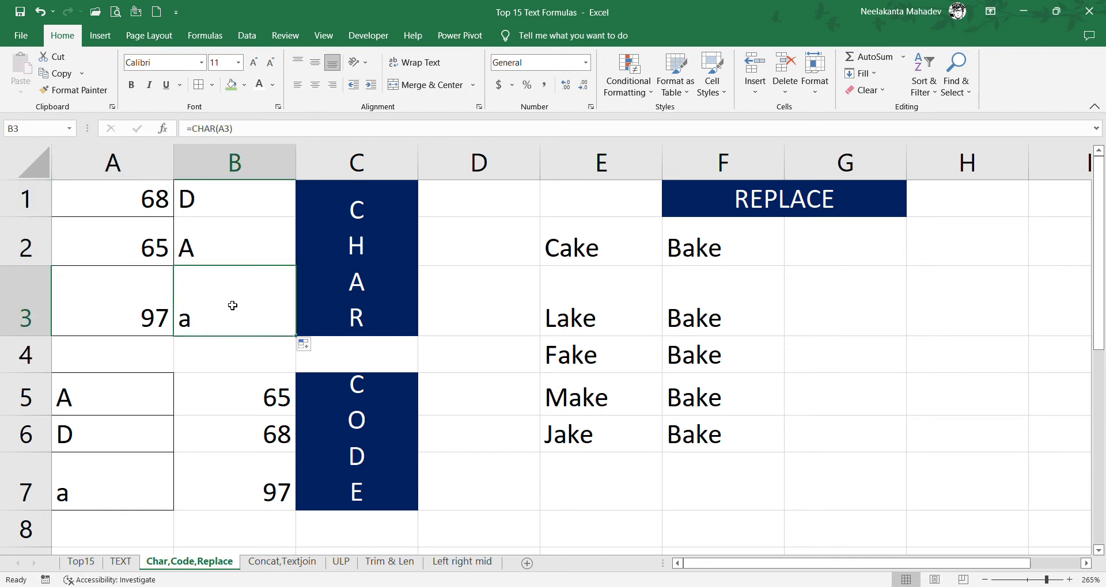
# Clear the existing CODE results from B5:B7 on the Char,Code,Replace sheet
pyautogui.moveTo(252, 403); pyautogui.dragTo(264, 490)
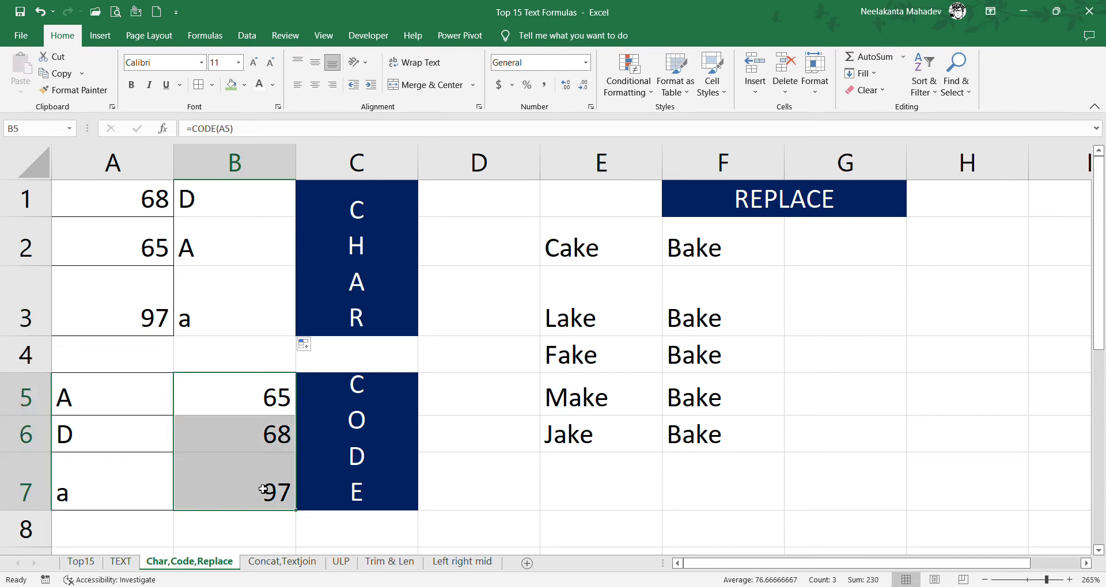
pyautogui.press('Delete')
pyautogui.click(223, 412)
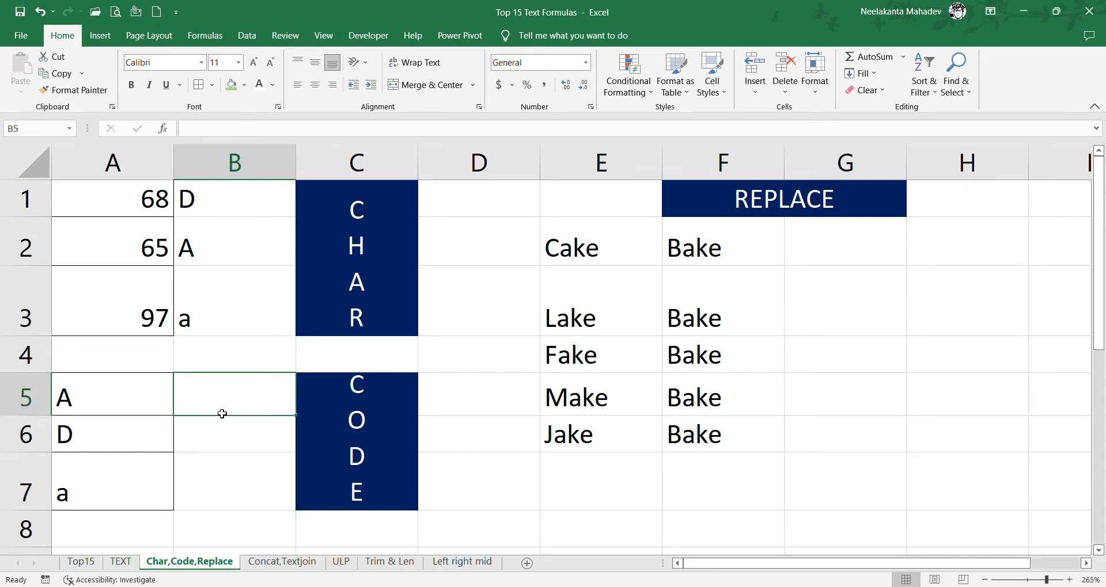
# Enter =CODE(A5) in B5 to convert the character in A5 to its numeric code
pyautogui.click(117, 407)
pyautogui.click(222, 409)
pyautogui.write('=')
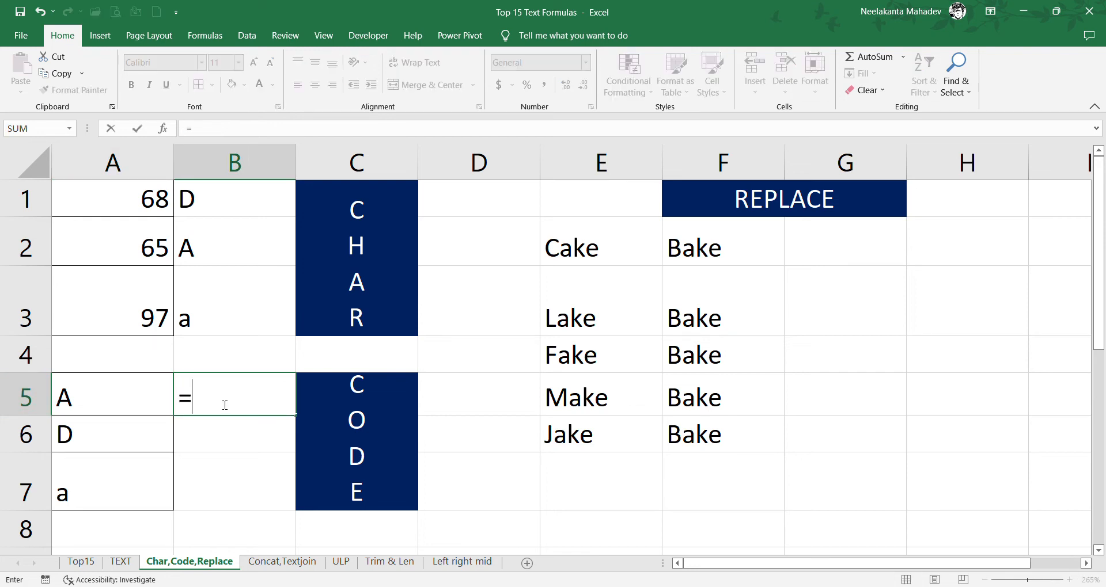
pyautogui.write('code(')
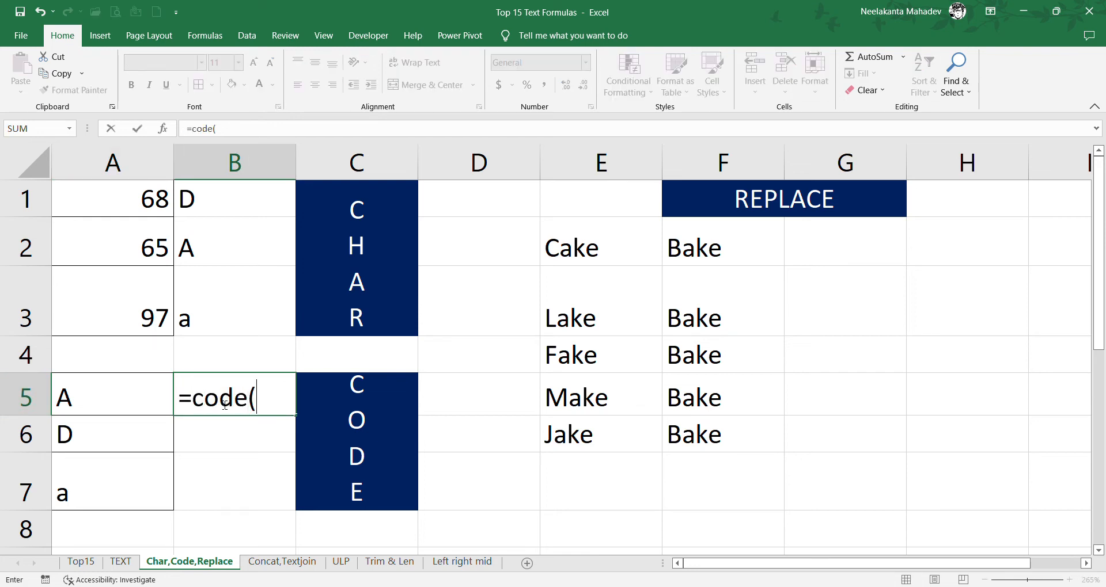
pyautogui.click(148, 392)
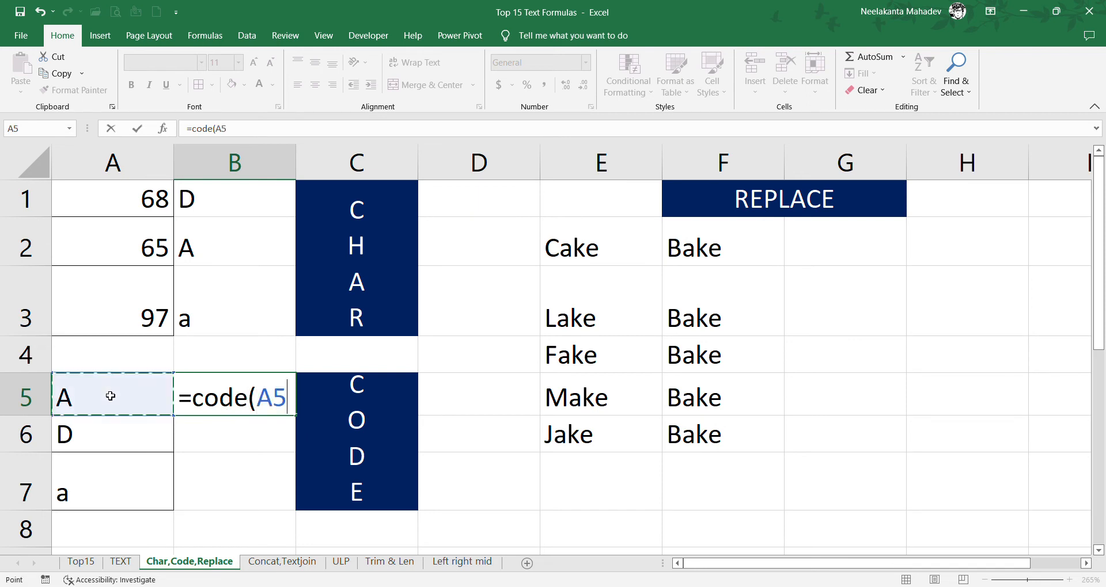
pyautogui.write(')')
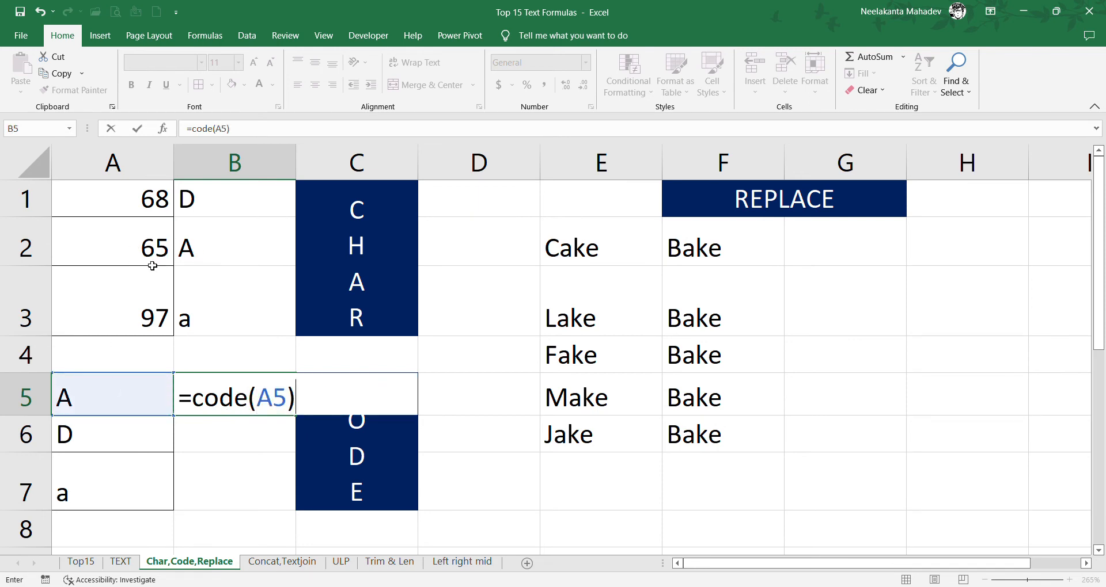
pyautogui.press('Return')
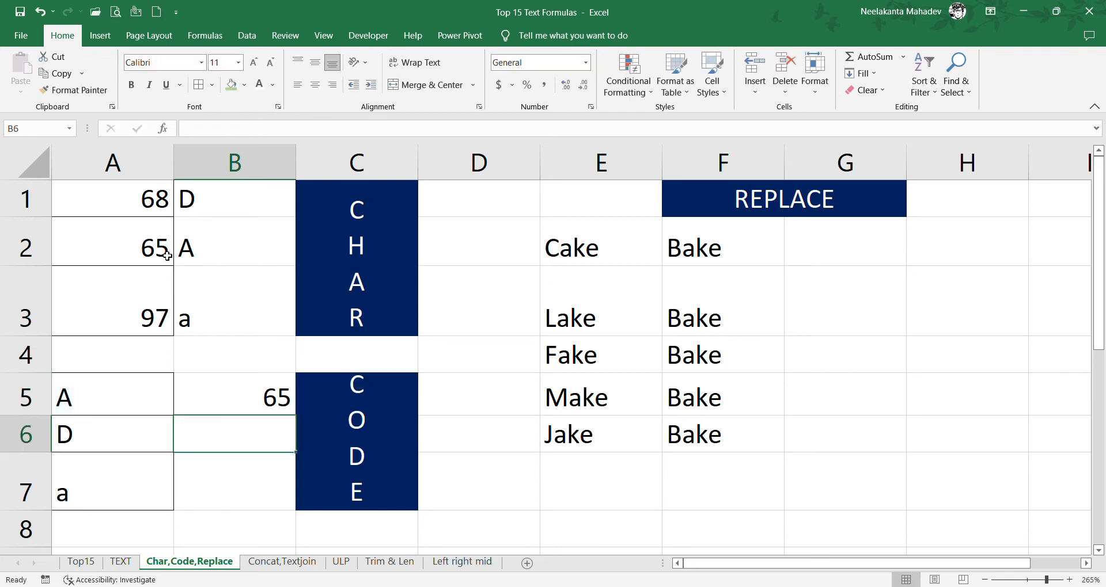
# Fill the CODE formula from B5 down to B7 and review the filled formulas beside the CHAR and CODE labels
pyautogui.click(249, 397)
pyautogui.moveTo(295, 415); pyautogui.dragTo(295, 496)
pyautogui.click(246, 446)
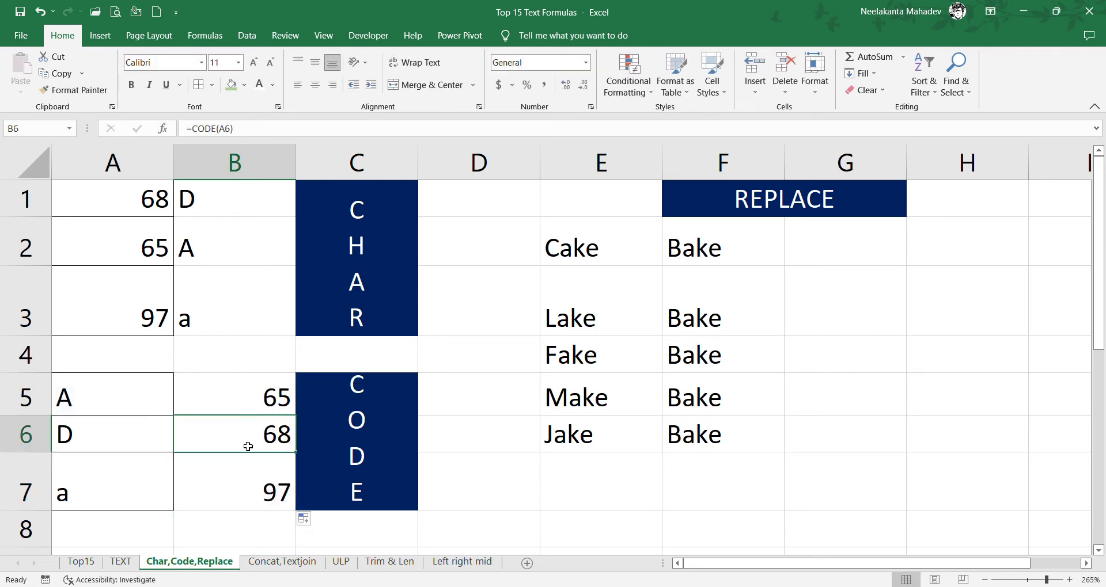
pyautogui.click(257, 493)
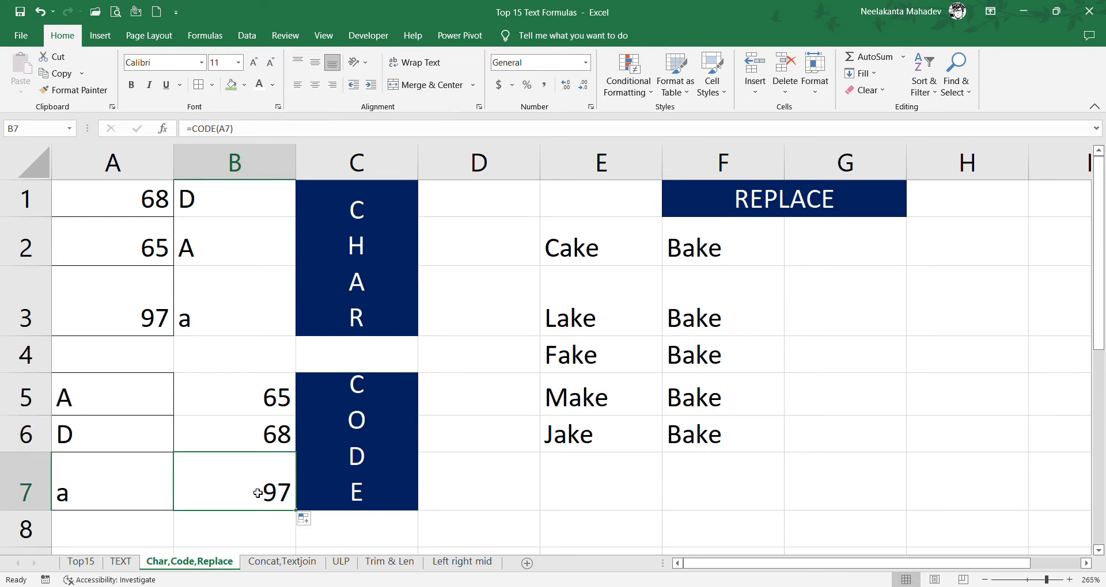
pyautogui.click(352, 292)
pyautogui.click(385, 410)
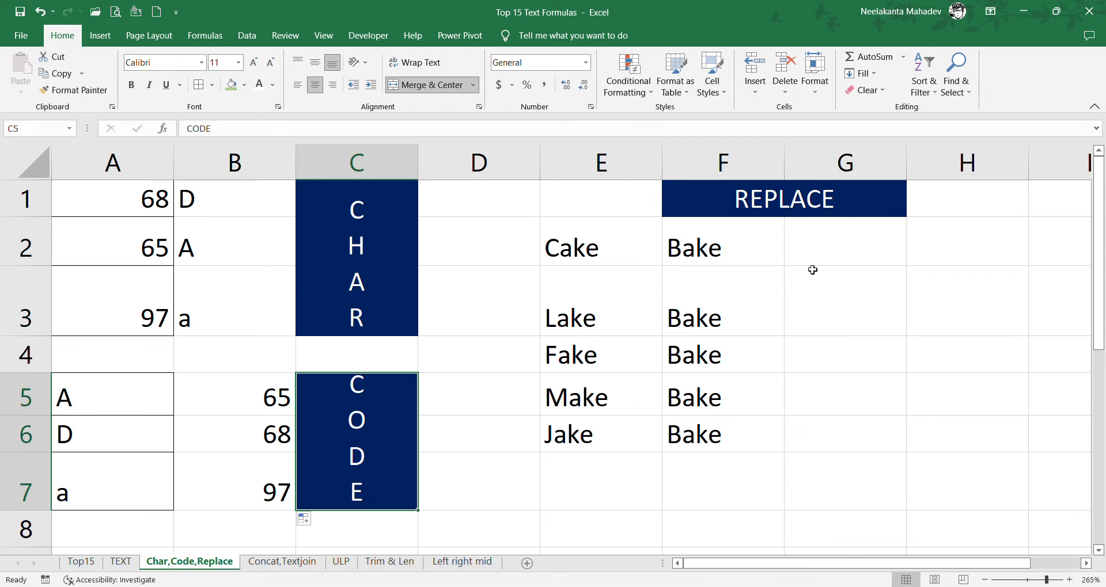
# Clear the existing results under the REPLACE heading in F2:F6
pyautogui.moveTo(772, 257); pyautogui.dragTo(772, 424)
pyautogui.press('Delete')
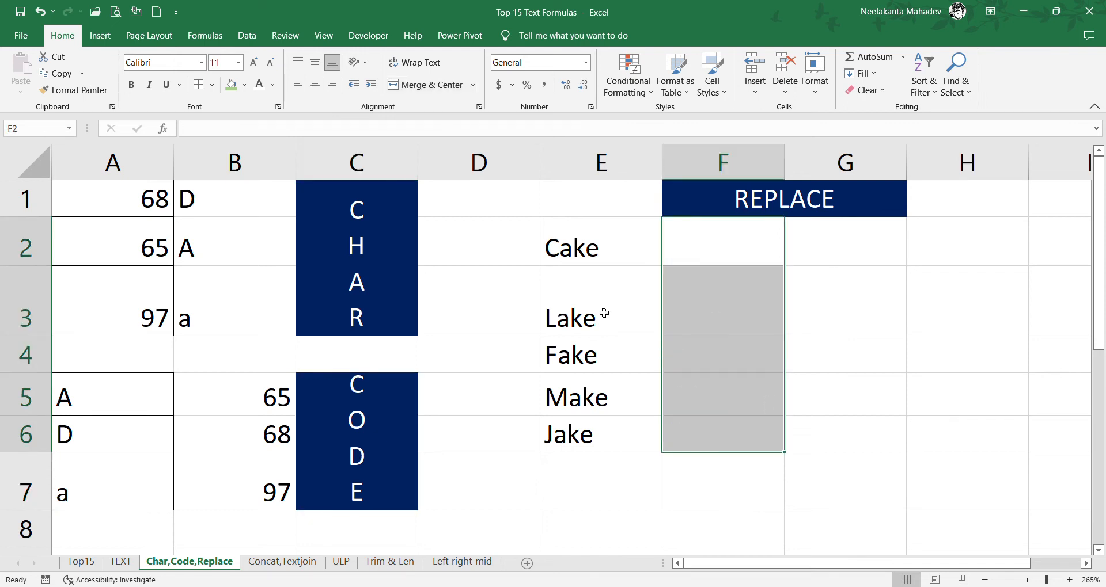
pyautogui.click(580, 262)
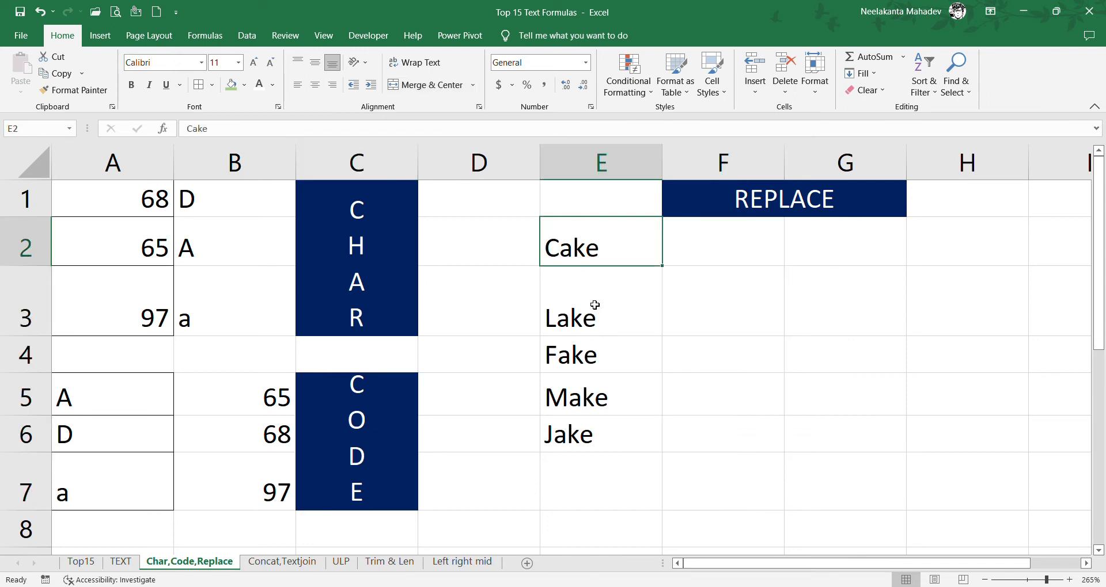
# Enter =REPLACE(E2,1,1,"B") in F2 to swap the word's first letter for B, and fill it down to F6
pyautogui.click(732, 253)
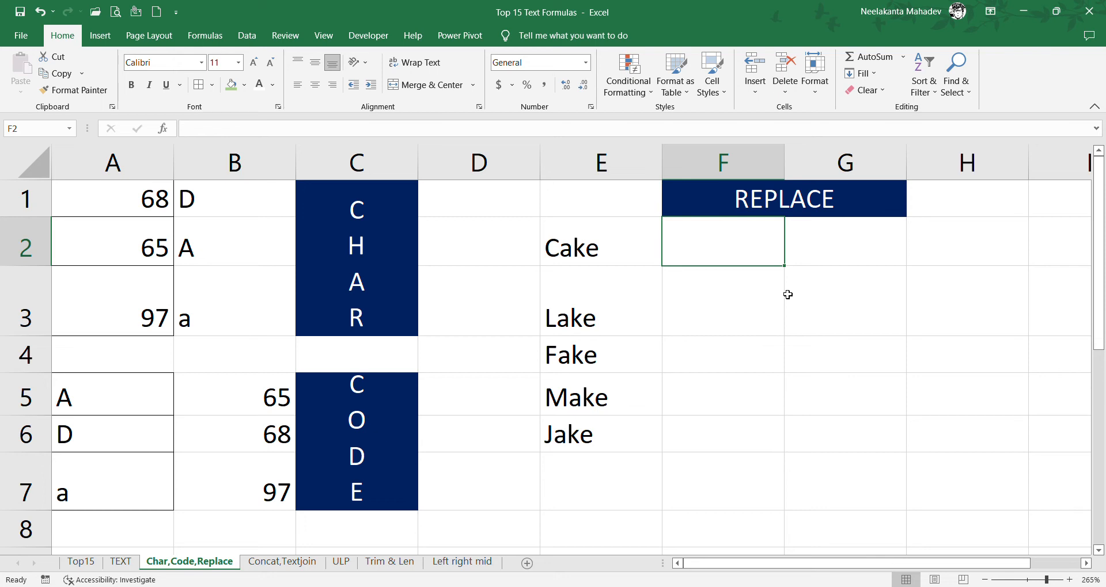
pyautogui.write('=rep')
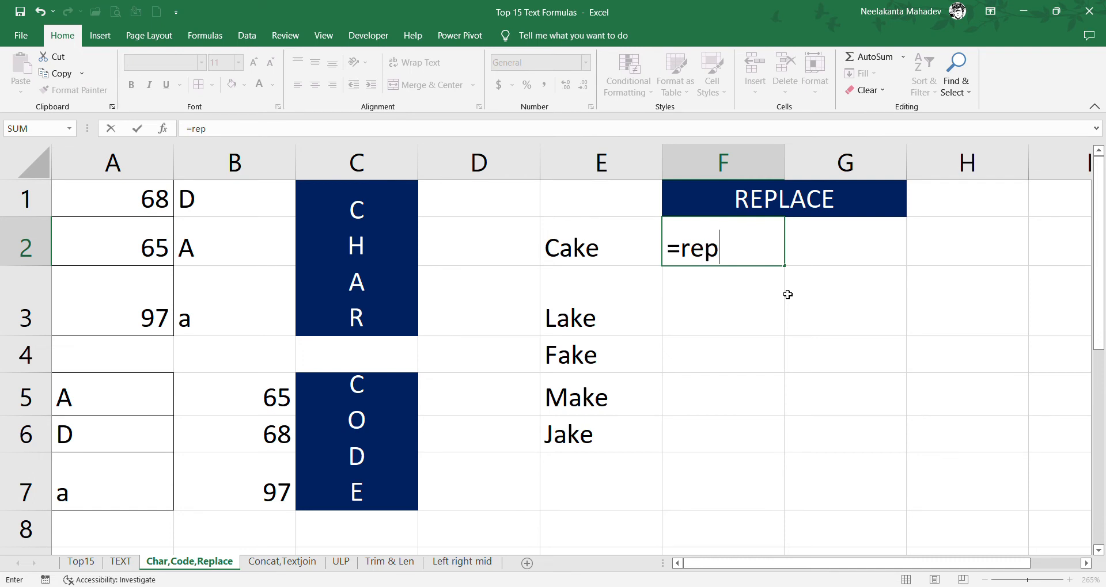
pyautogui.write('lace(')
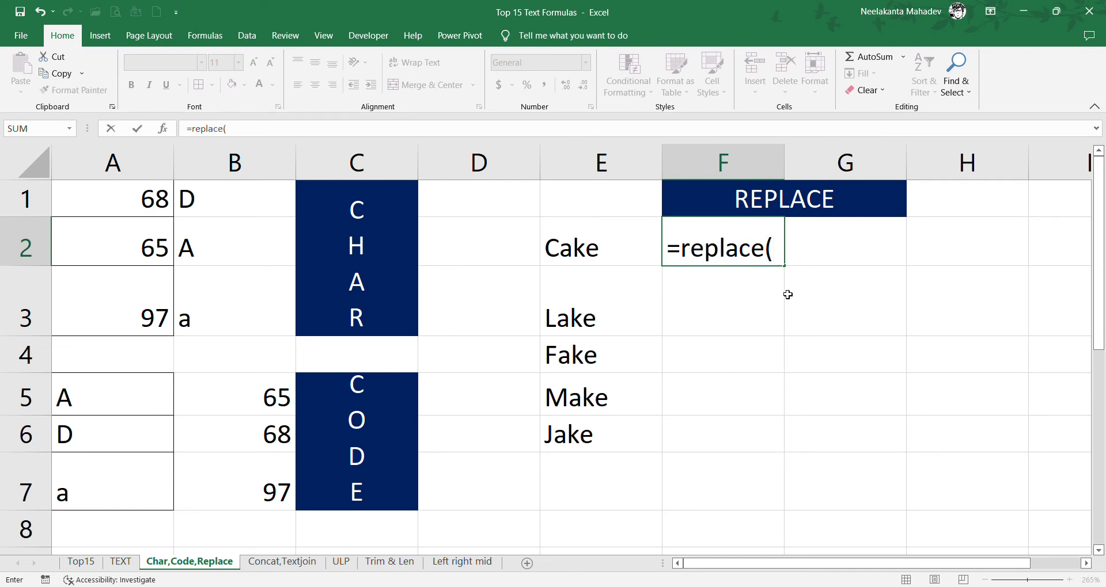
pyautogui.click(586, 264)
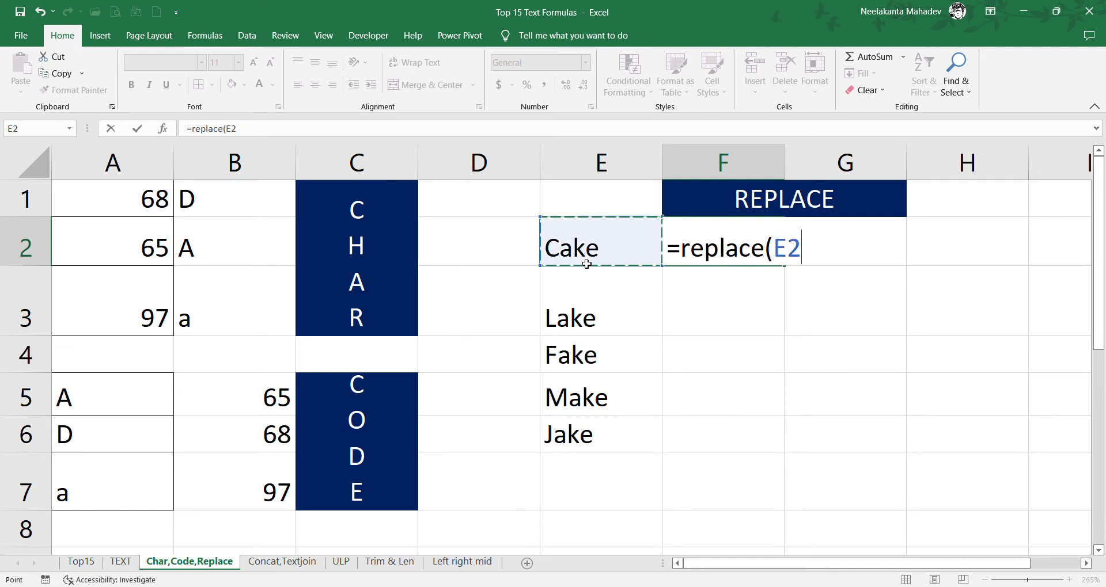
pyautogui.write(',1,1,')
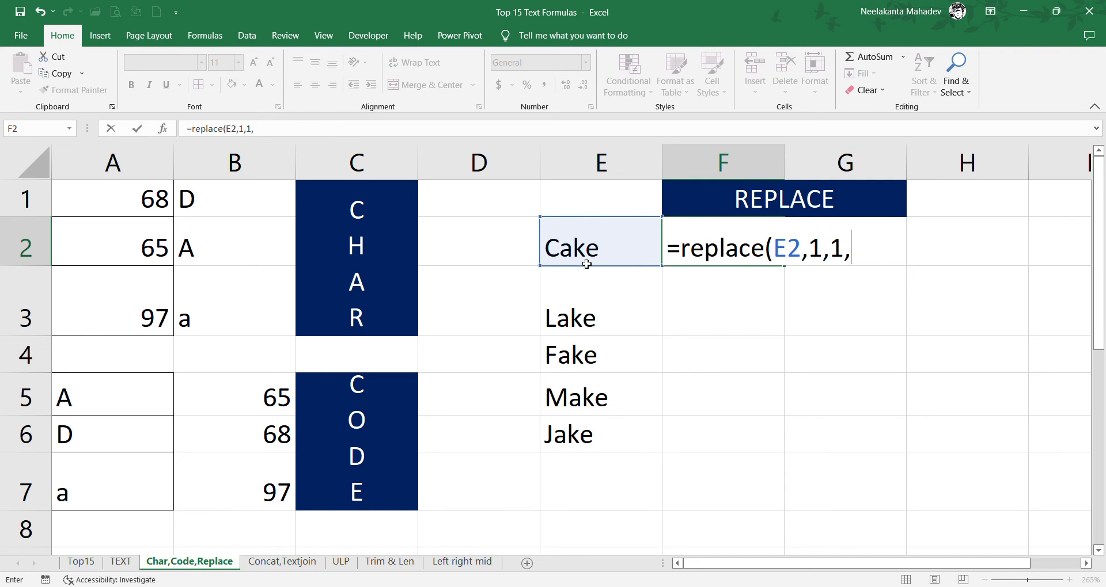
pyautogui.write('"B")')
pyautogui.press('Return')
pyautogui.click(715, 249)
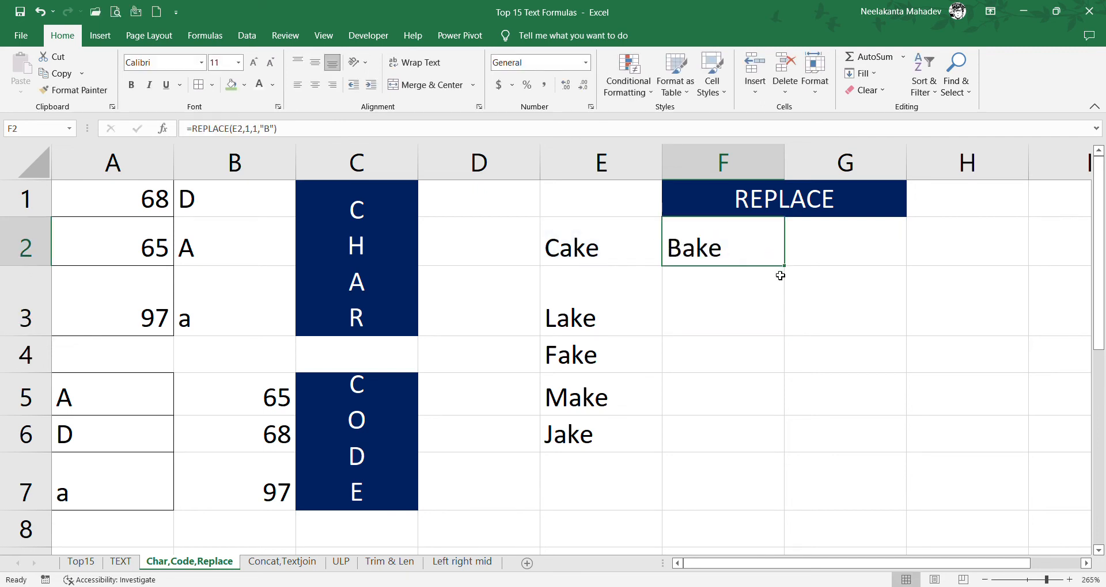
pyautogui.moveTo(783, 267); pyautogui.dragTo(773, 452)
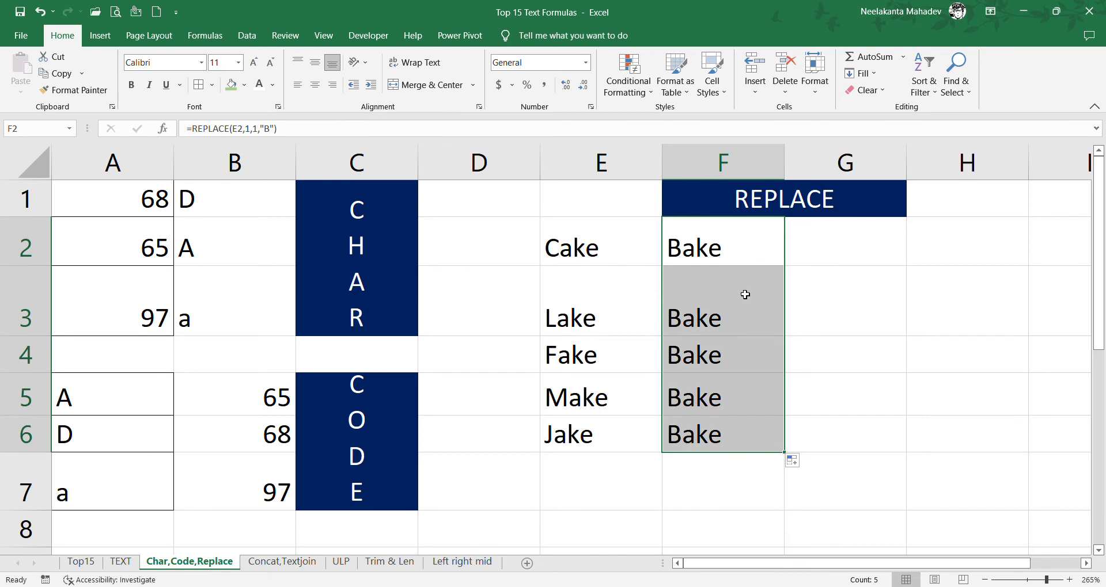
# On the Top15 sheet, shade the Char cell D5 and the Code and Replace cells E3:E4 light green
pyautogui.click(92, 563)
pyautogui.click(593, 420)
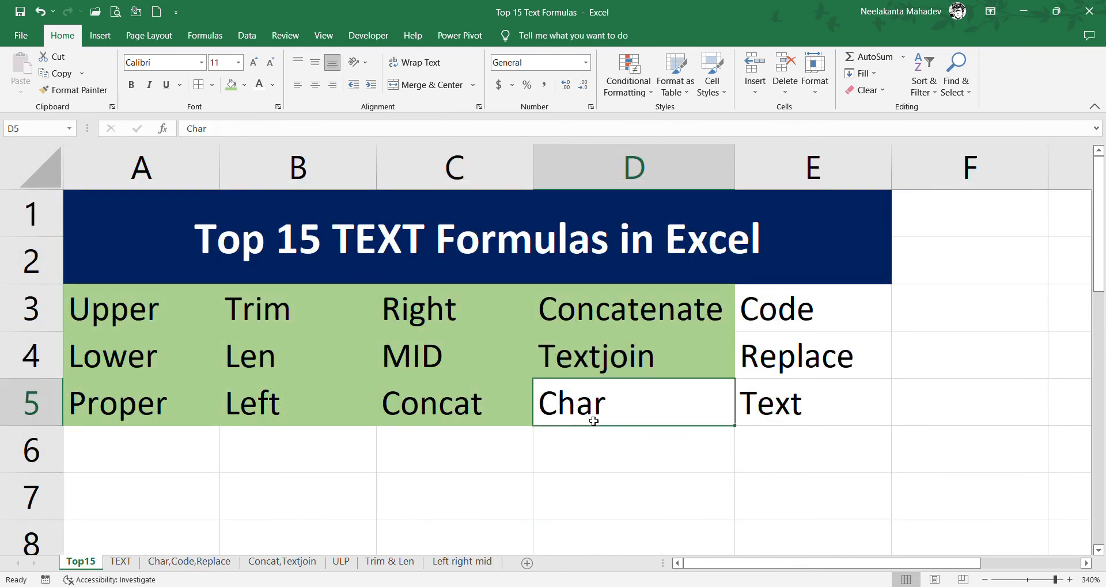
pyautogui.click(233, 87)
pyautogui.moveTo(795, 320); pyautogui.dragTo(801, 354)
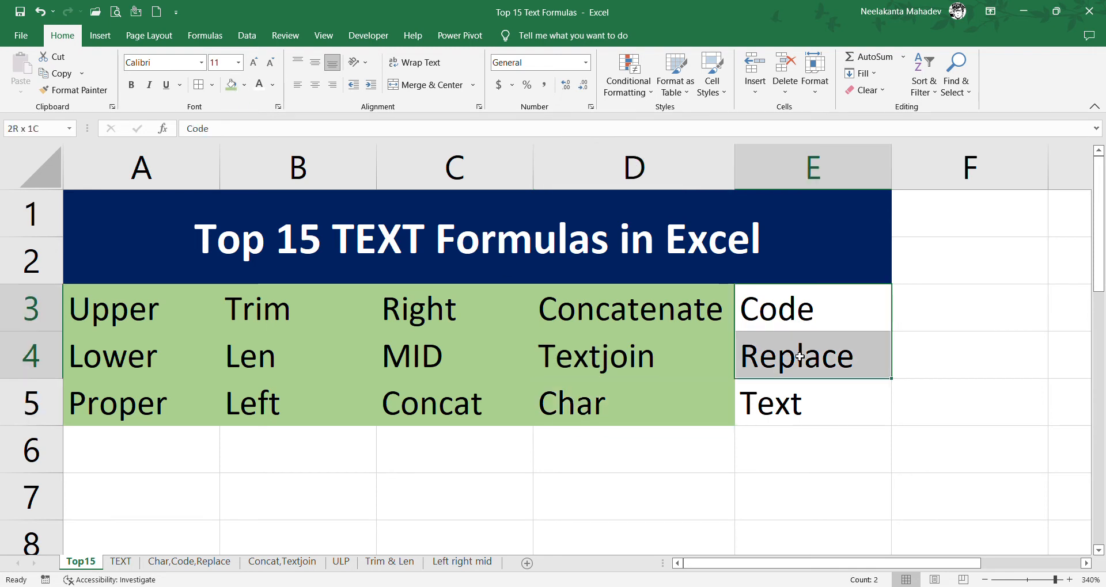
pyautogui.click(231, 85)
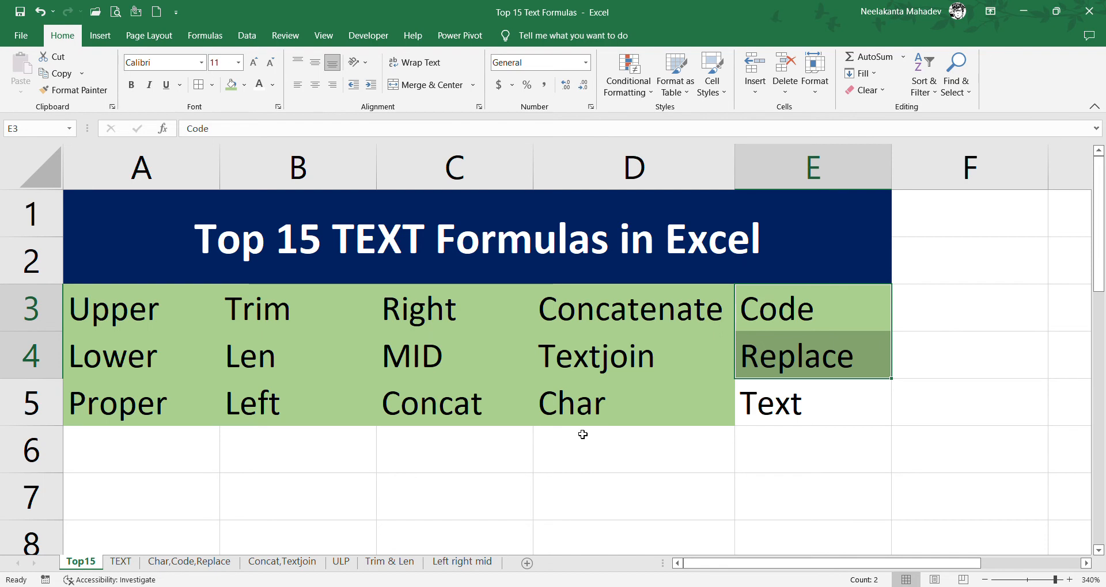
# On the TEXT sheet, enter =TEXT(A2,"DD/MM/YYYY") in B2 to convert the US date to Indian format
pyautogui.click(122, 561)
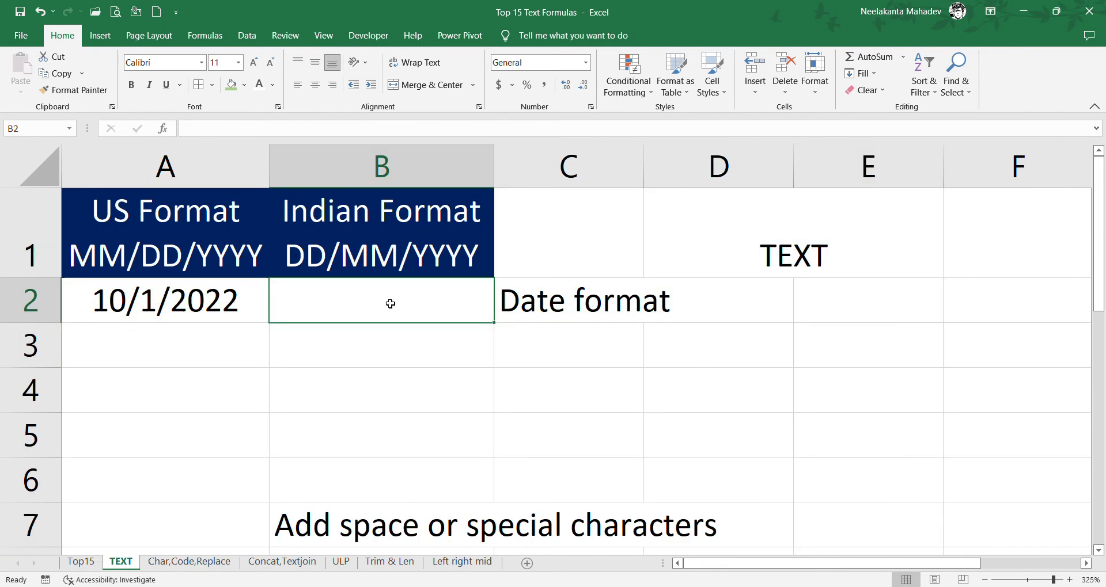
pyautogui.click(239, 309)
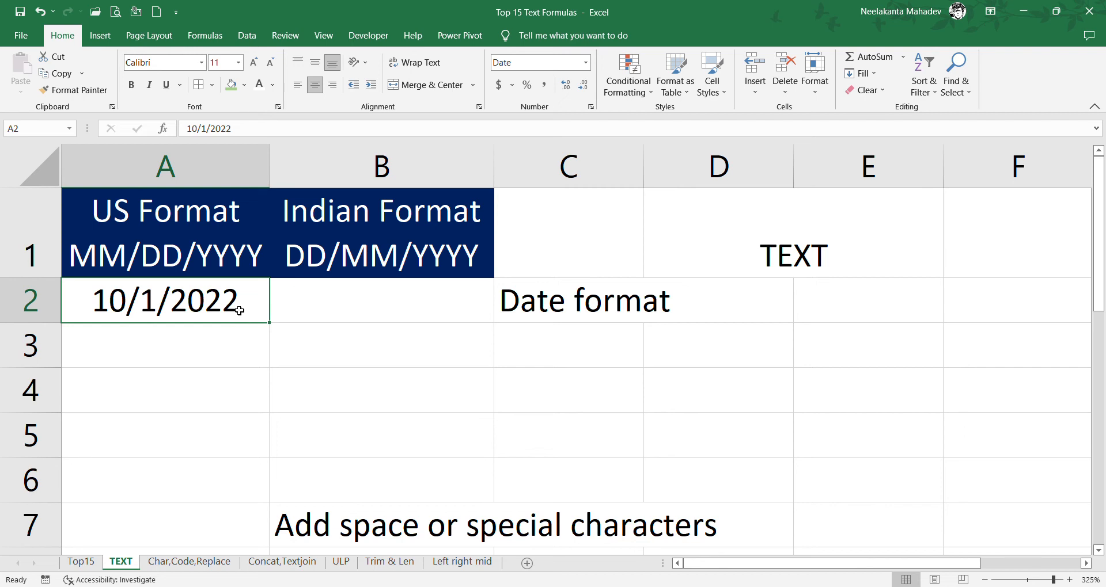
pyautogui.press('Right')
pyautogui.write('=text(')
pyautogui.click(237, 311)
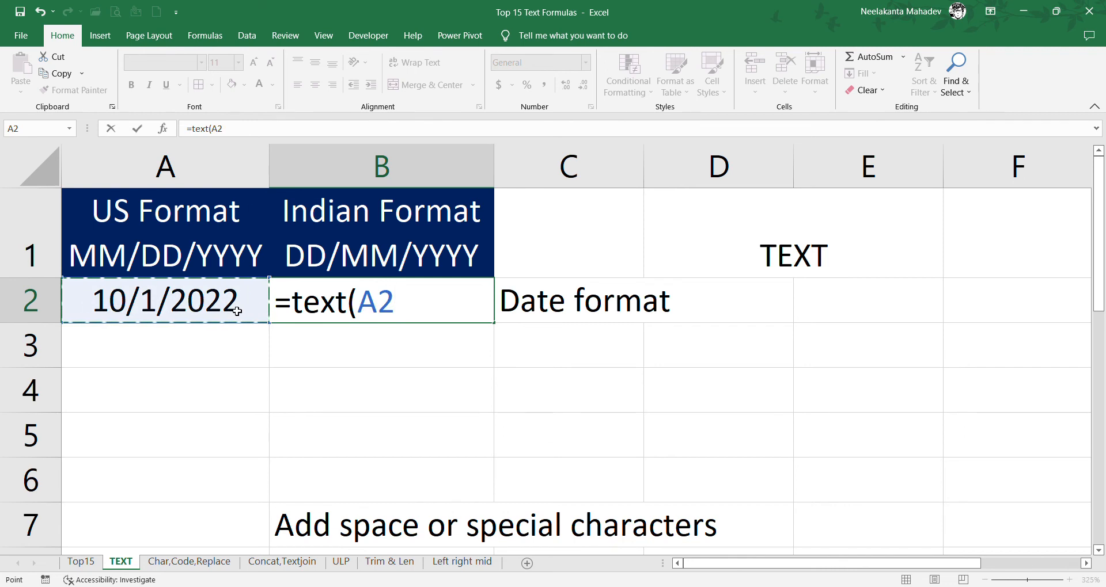
pyautogui.write(',')
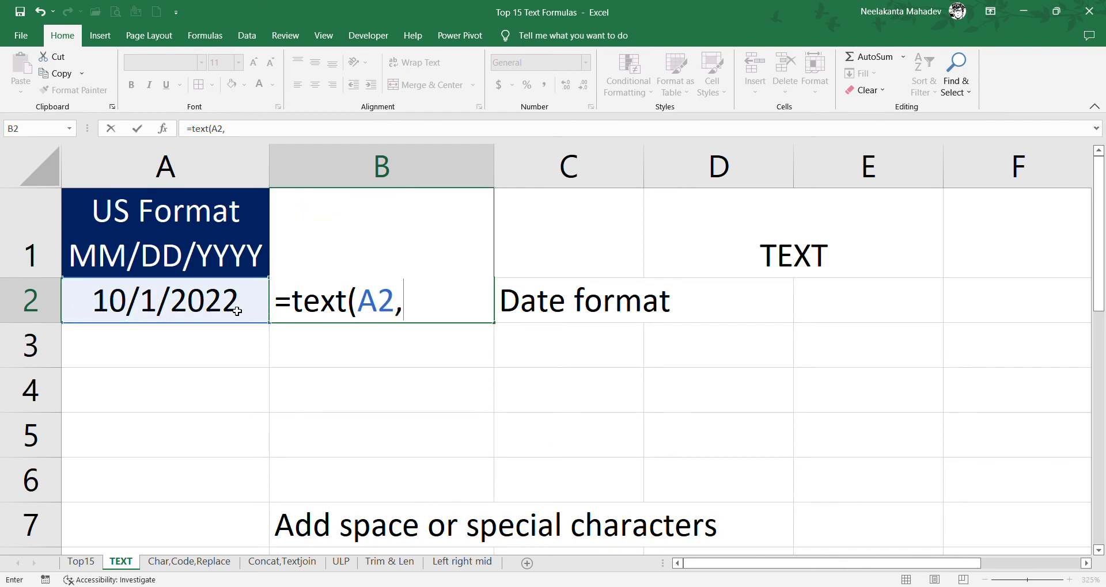
pyautogui.write('"DD')
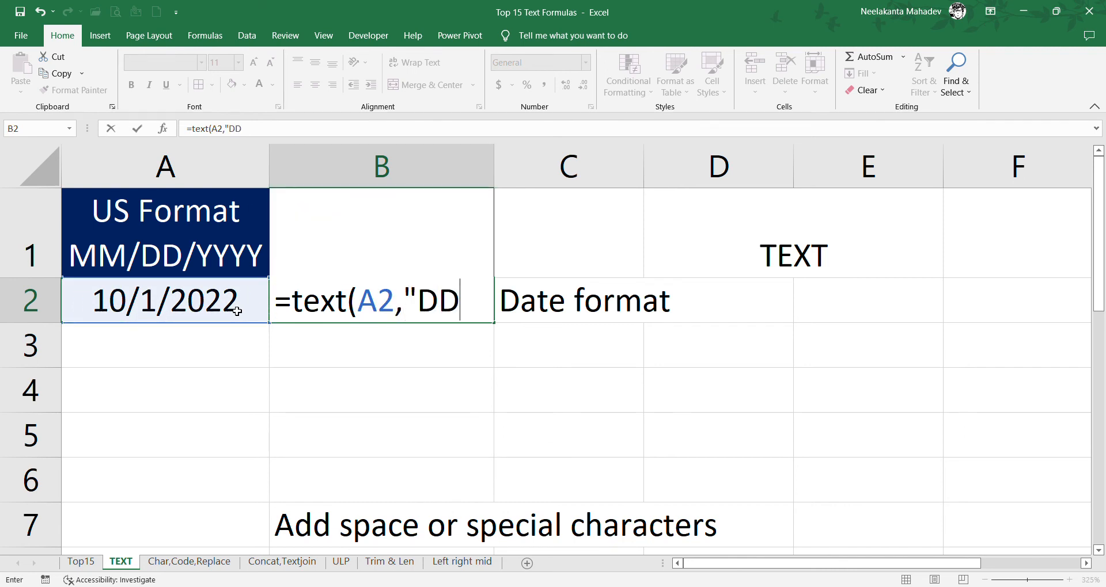
pyautogui.write('/MM/')
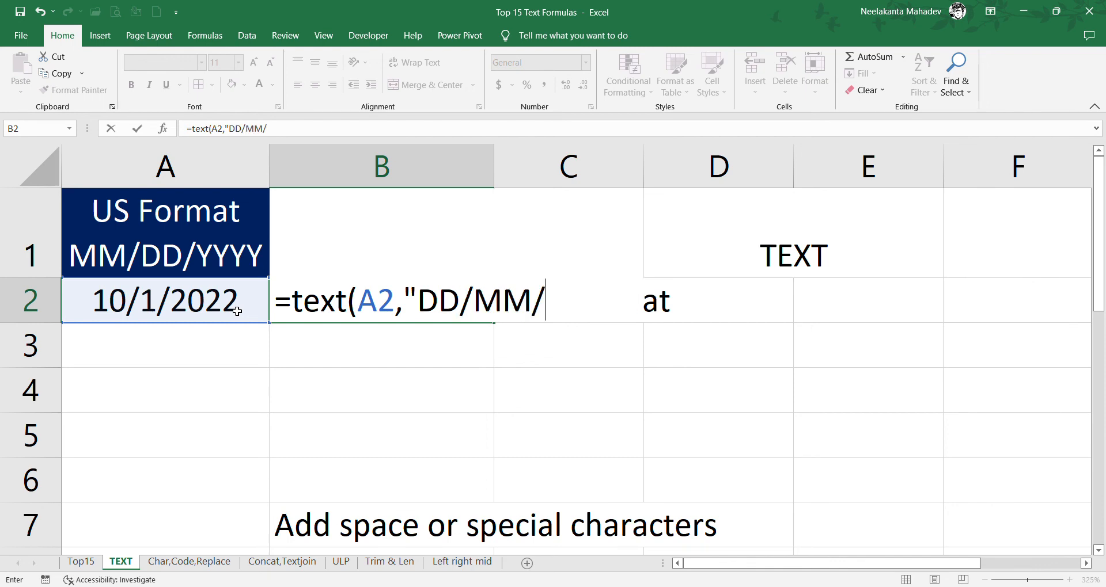
pyautogui.write('YYYY"')
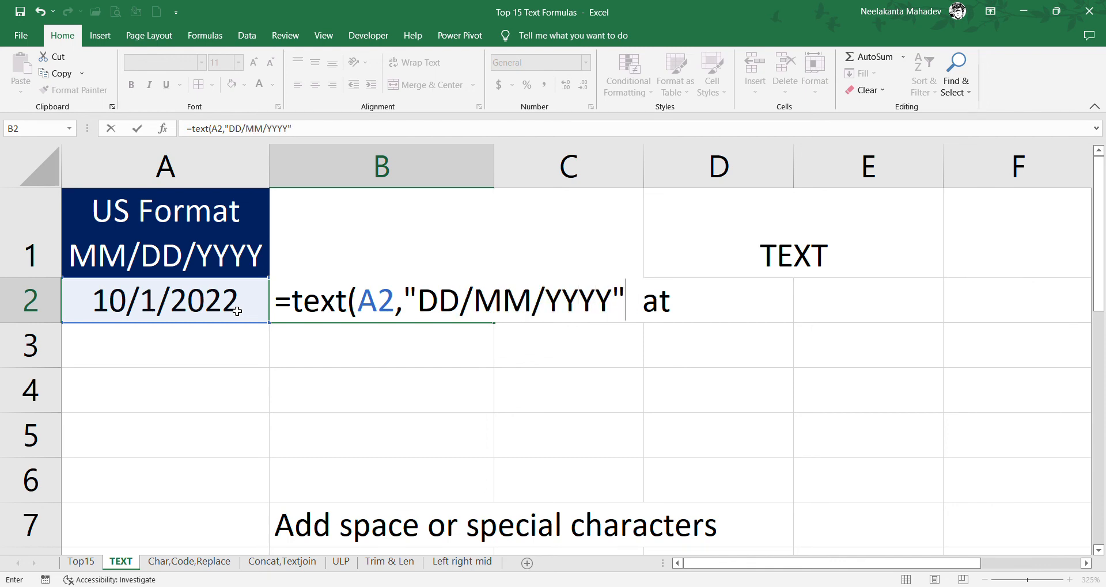
pyautogui.write(')')
pyautogui.press('Return')
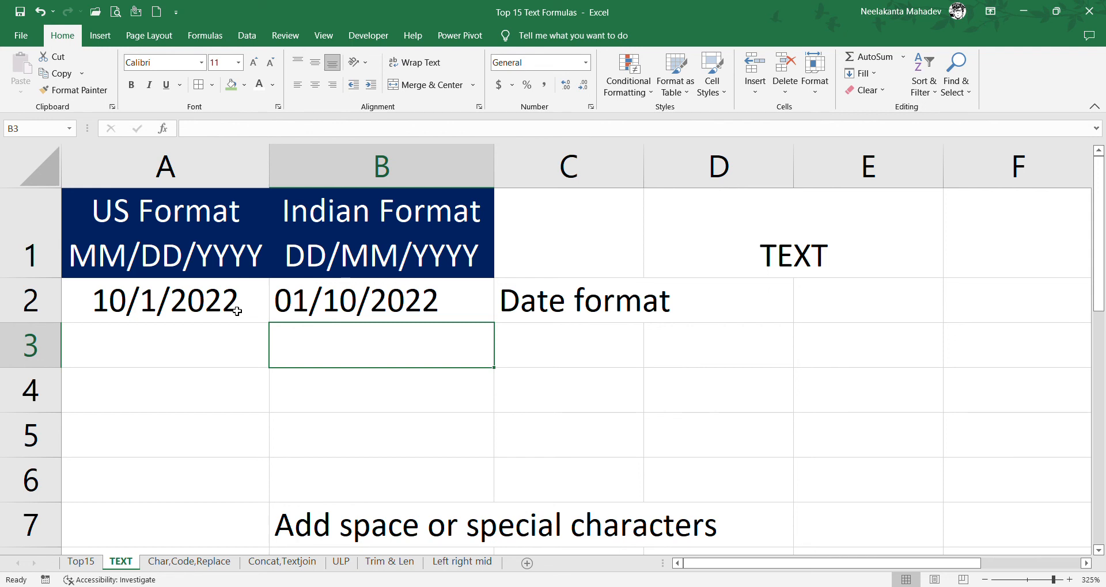
# Enter =TEXT(A2,"YYYY") in B3 to extract the four-digit year from the date in A2
pyautogui.write('=')
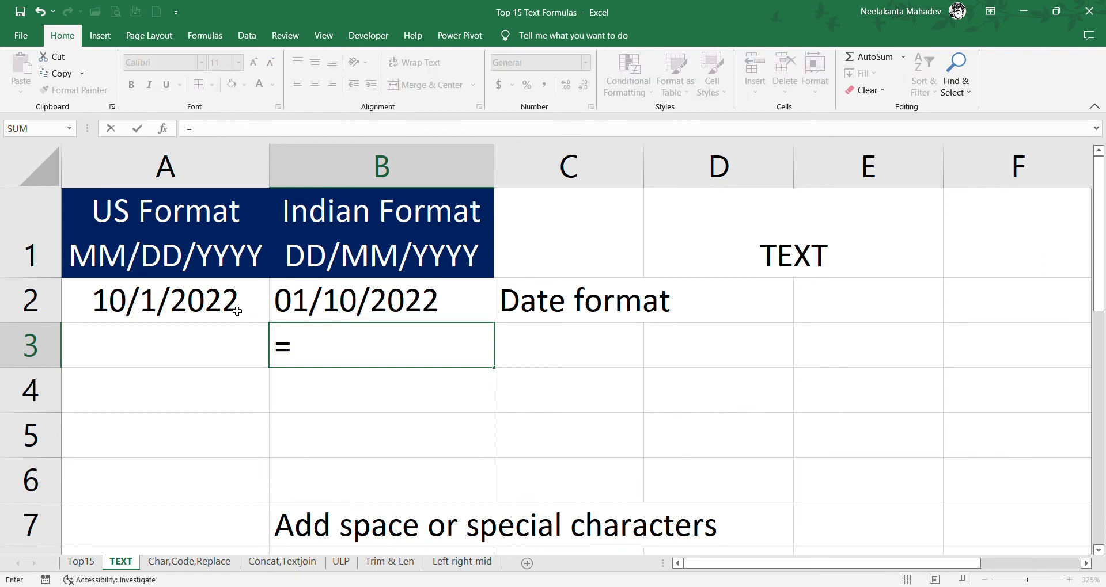
pyautogui.write('text(')
pyautogui.click(233, 310)
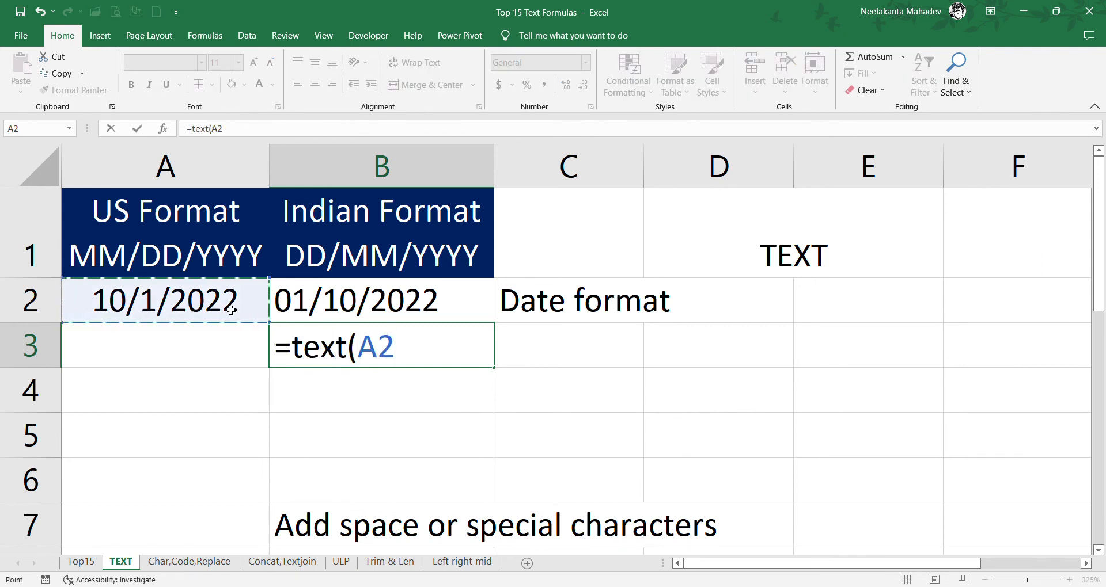
pyautogui.write(',"YYY')
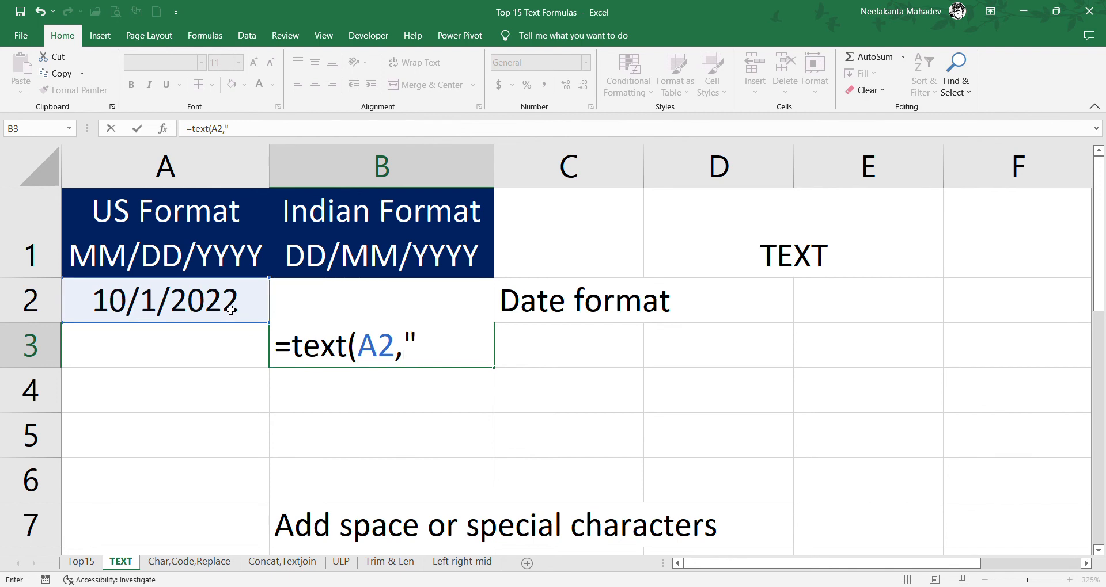
pyautogui.write('Y")')
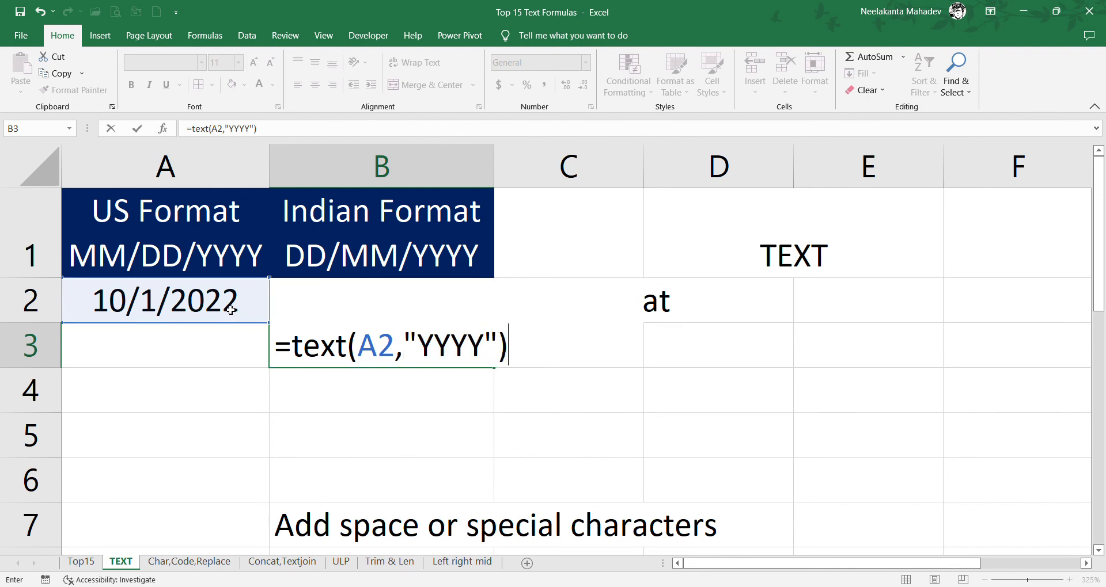
pyautogui.press('Return')
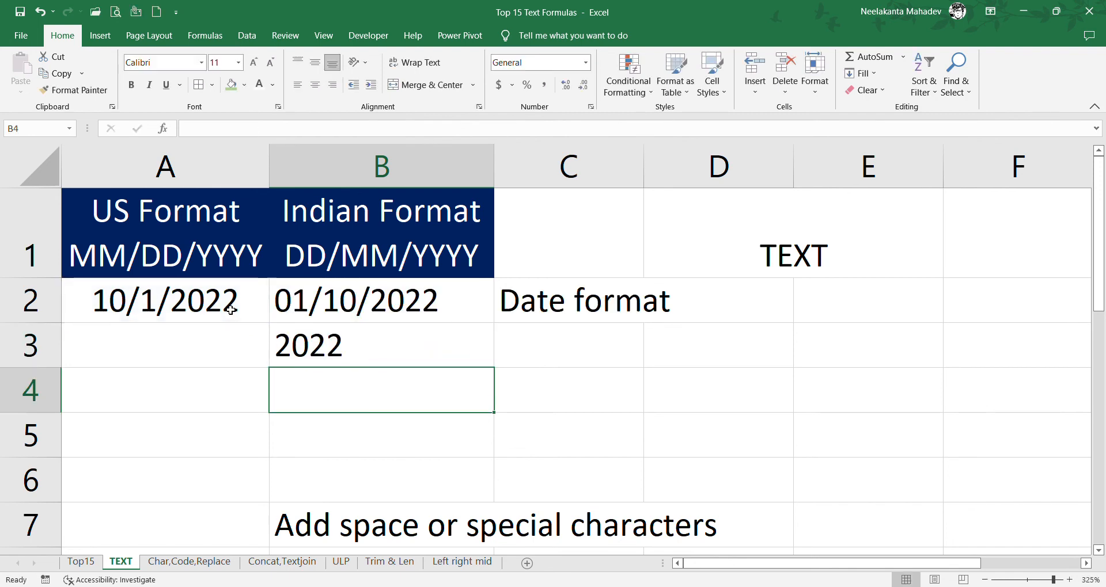
# Enter =TEXT(A2,"MM") in B4 to extract the two-digit month from the date in A2
pyautogui.write('=text(')
pyautogui.click(229, 309)
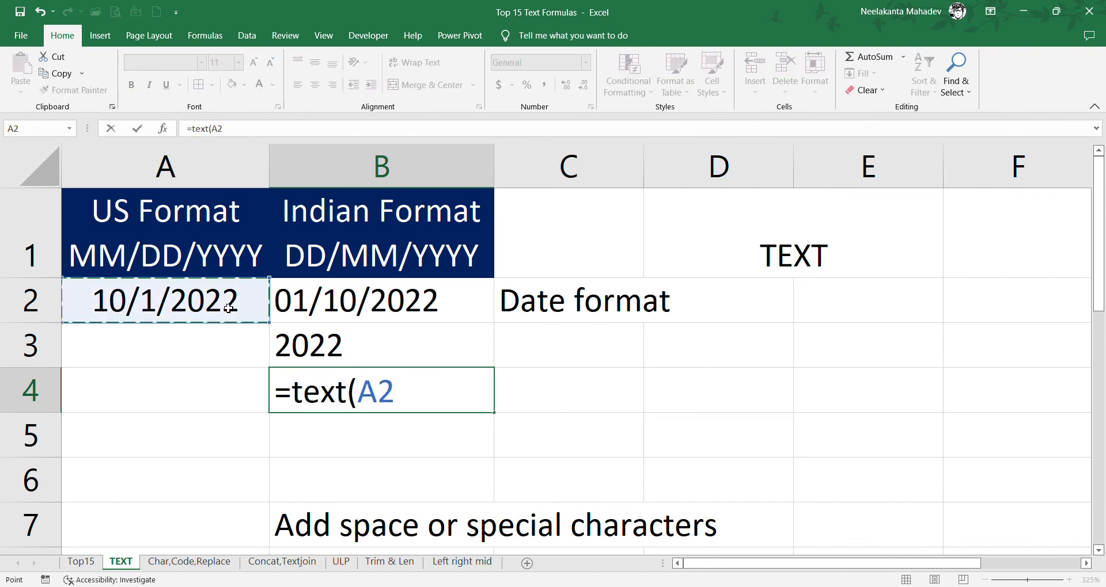
pyautogui.write(',"MM')
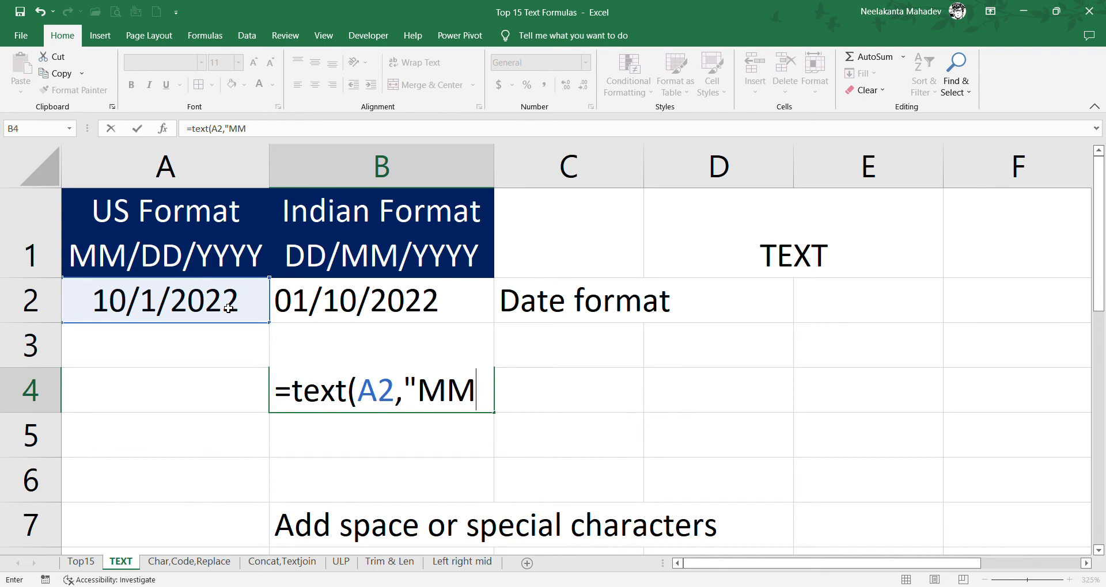
pyautogui.write('")')
pyautogui.press('Return')
# Enter =TEXT(A2,"DD") in B5 to extract the two-digit day from the date in A2
pyautogui.write('=text')
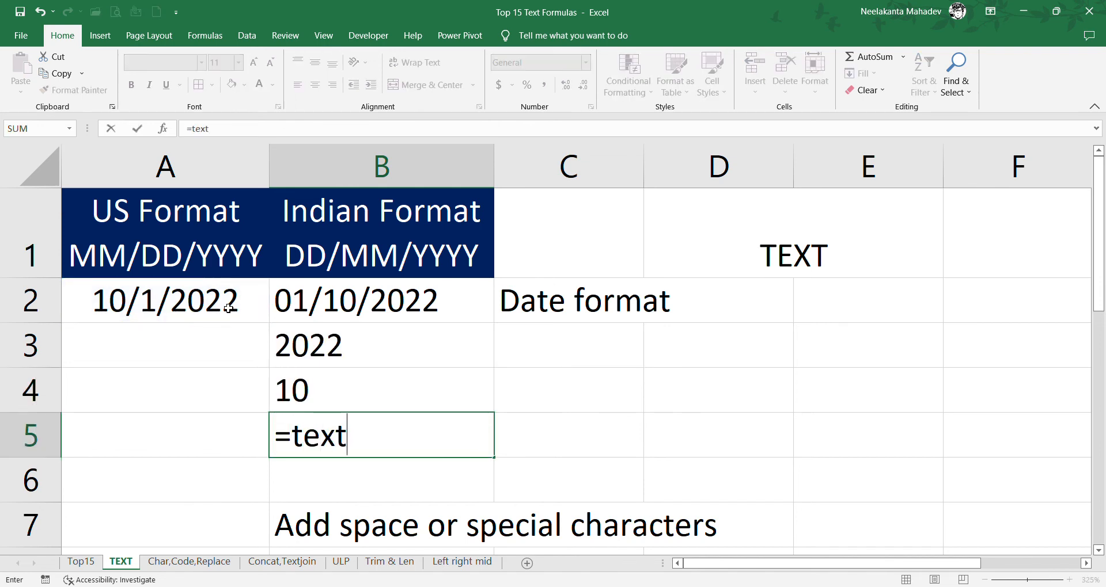
pyautogui.write('(')
pyautogui.click(210, 296)
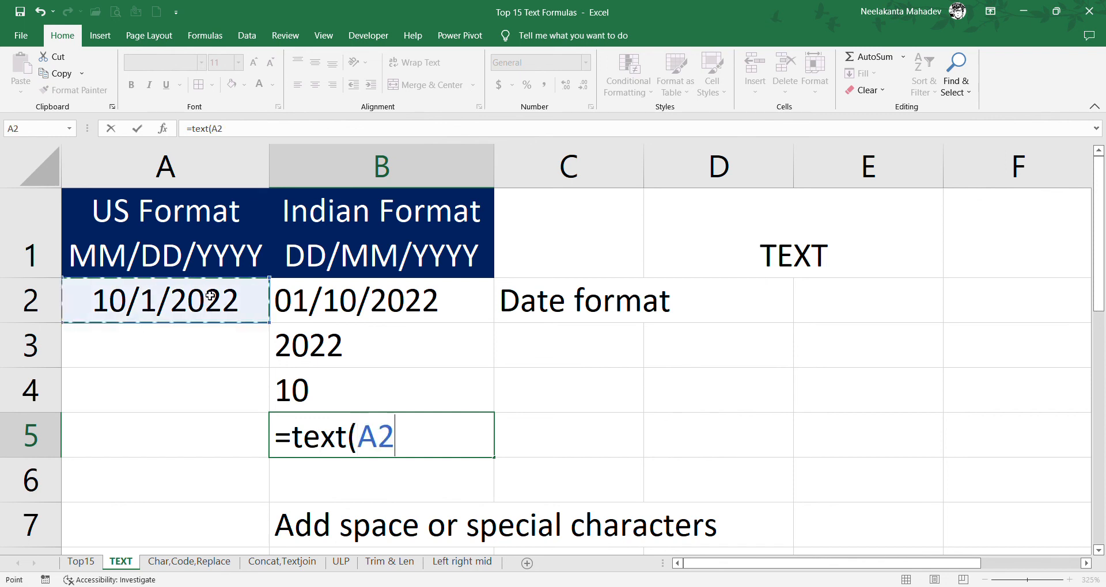
pyautogui.write(',"')
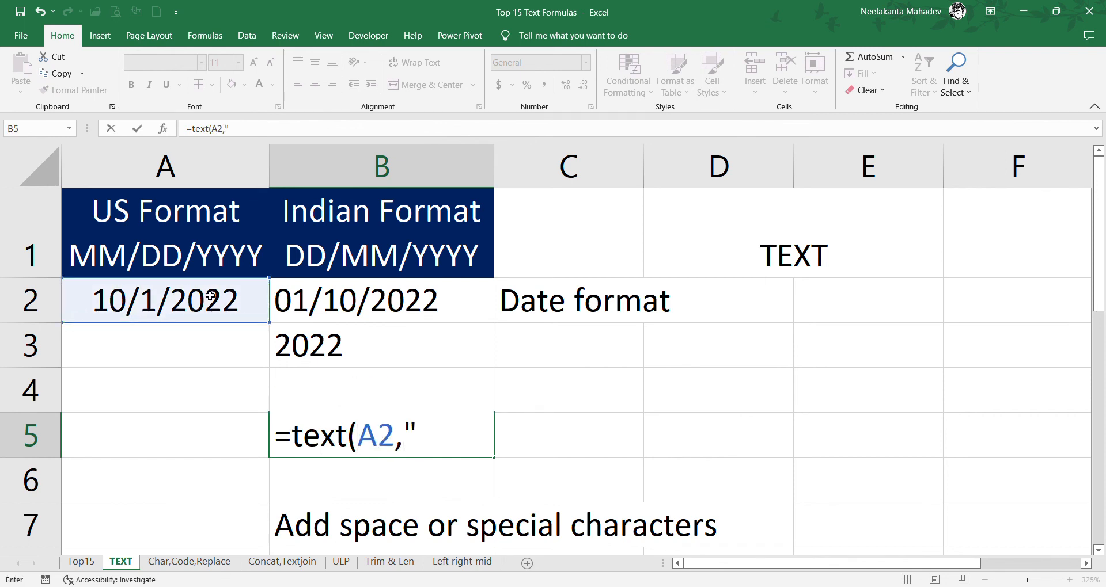
pyautogui.write('DD")')
pyautogui.press('Return')
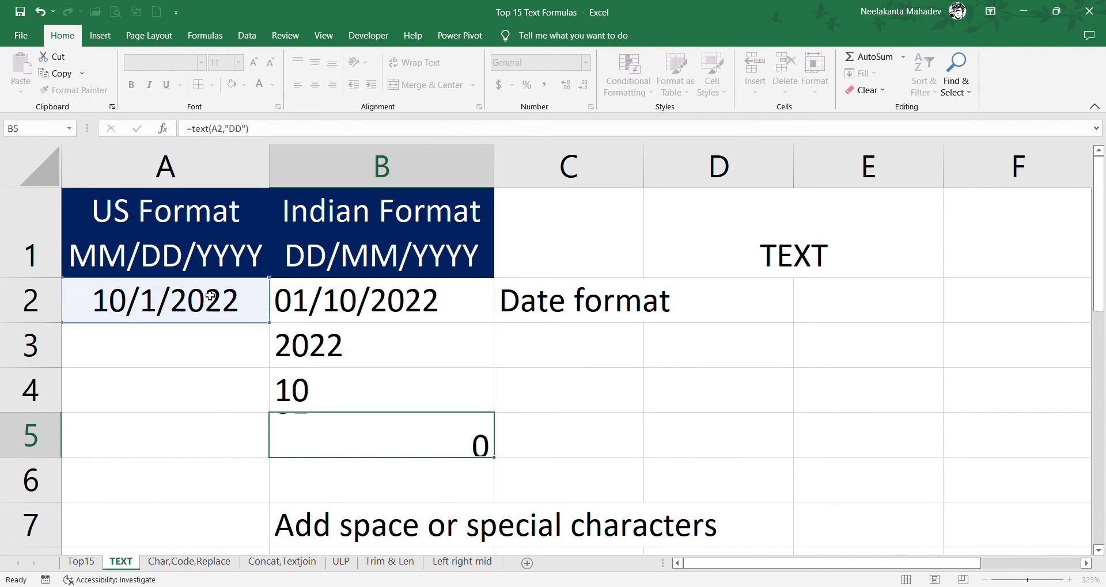
# Enter =TEXT(A2,"DDD") in B6 to return the abbreviated weekday name of the date in A2
pyautogui.write('=text(')
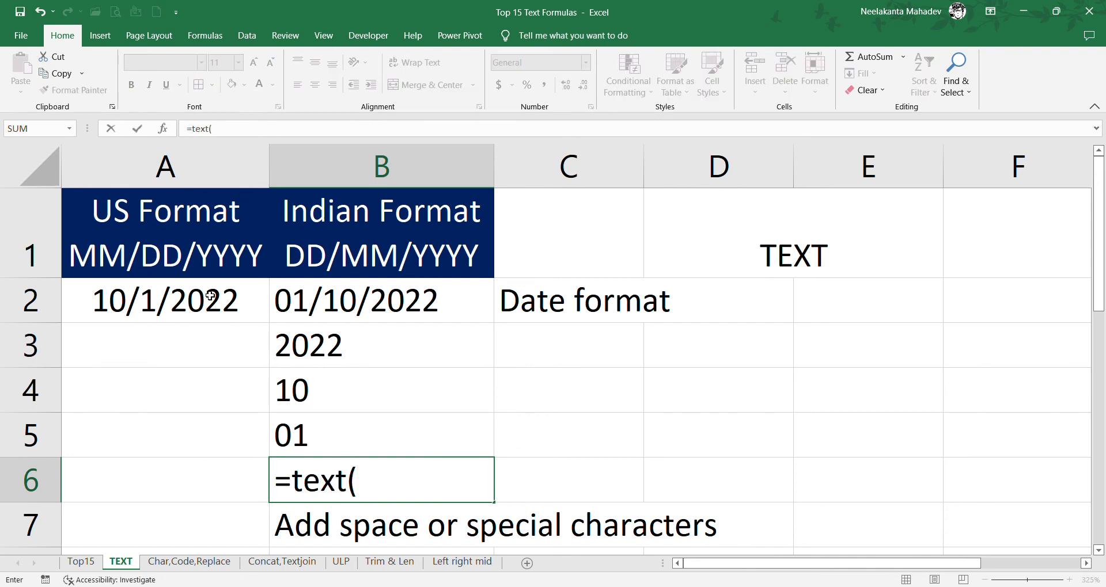
pyautogui.click(210, 296)
pyautogui.write(',"')
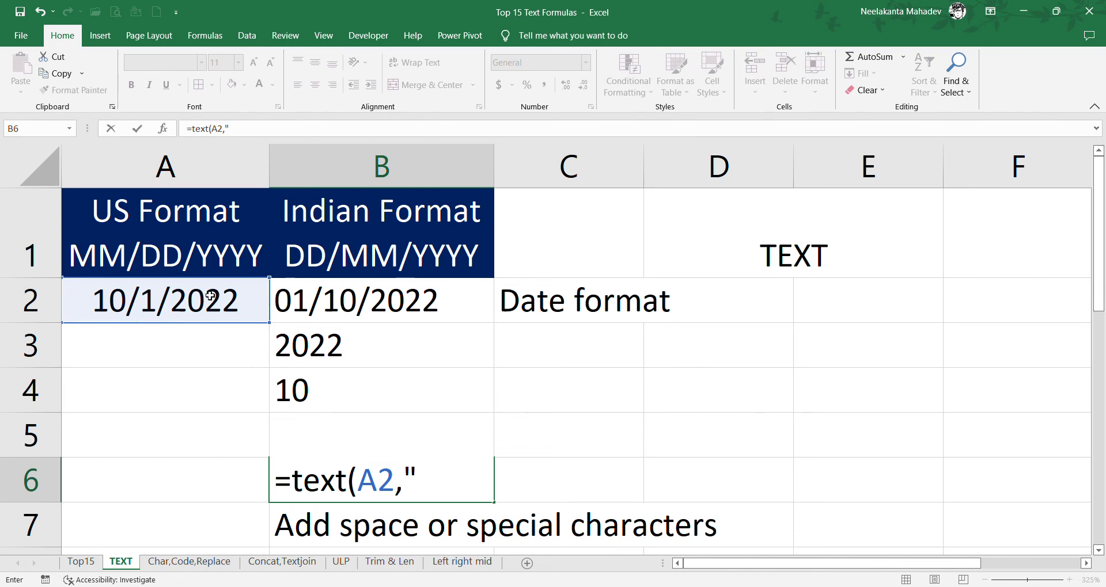
pyautogui.write('DDD")')
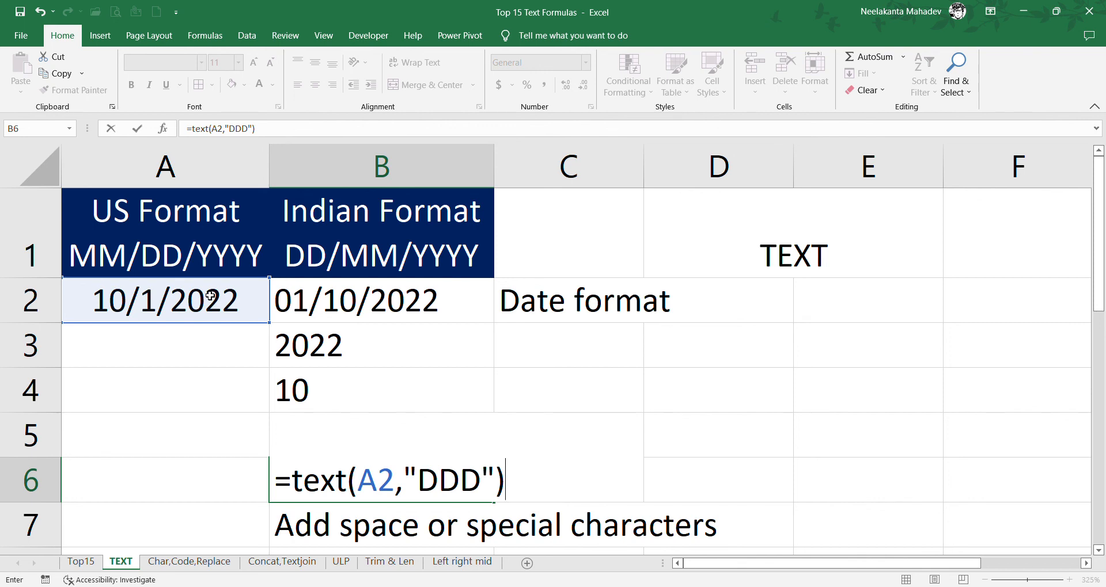
pyautogui.press('Return')
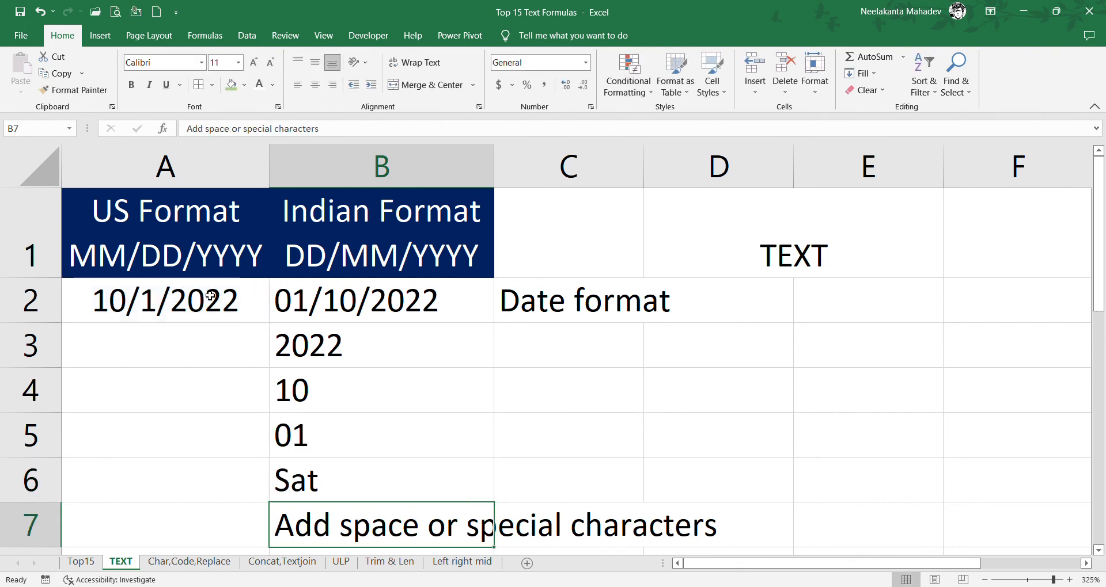
# Enter =TEXT(A2,"MMM") in C4 to return the abbreviated month name of the date in A2
pyautogui.scroll(-1, 192, 353)
pyautogui.scroll(-1, 191, 353)
pyautogui.scroll(2, 239, 205)
pyautogui.click(534, 384)
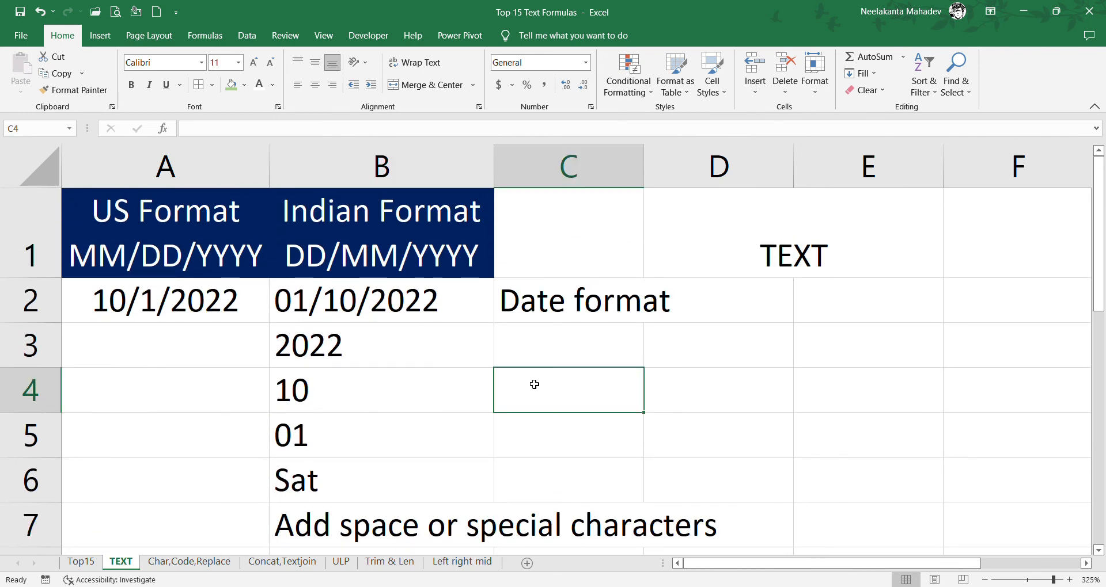
pyautogui.write('=')
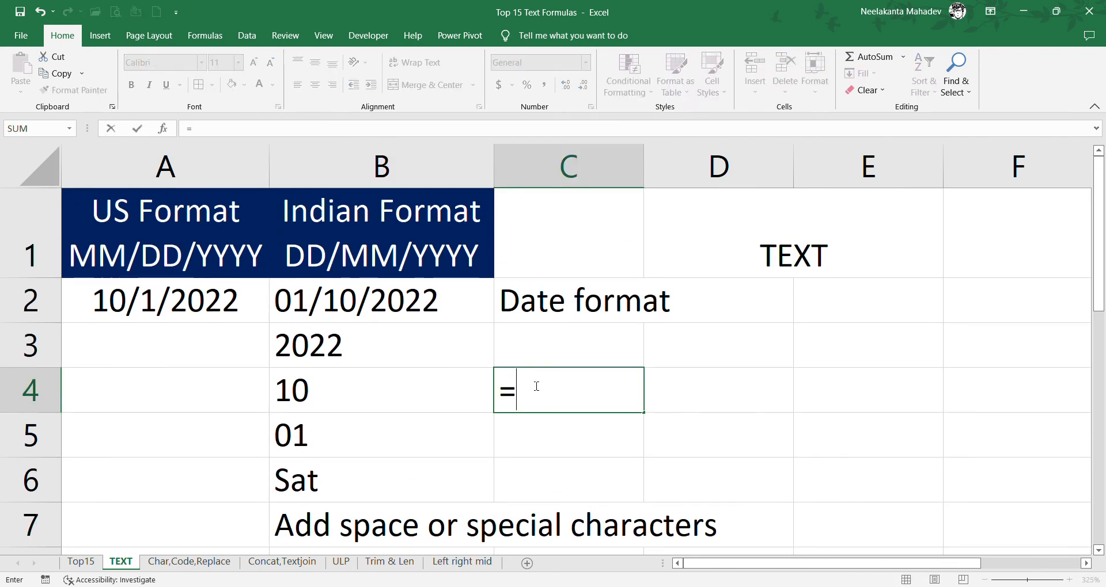
pyautogui.write('text(')
pyautogui.click(235, 307)
pyautogui.write(',')
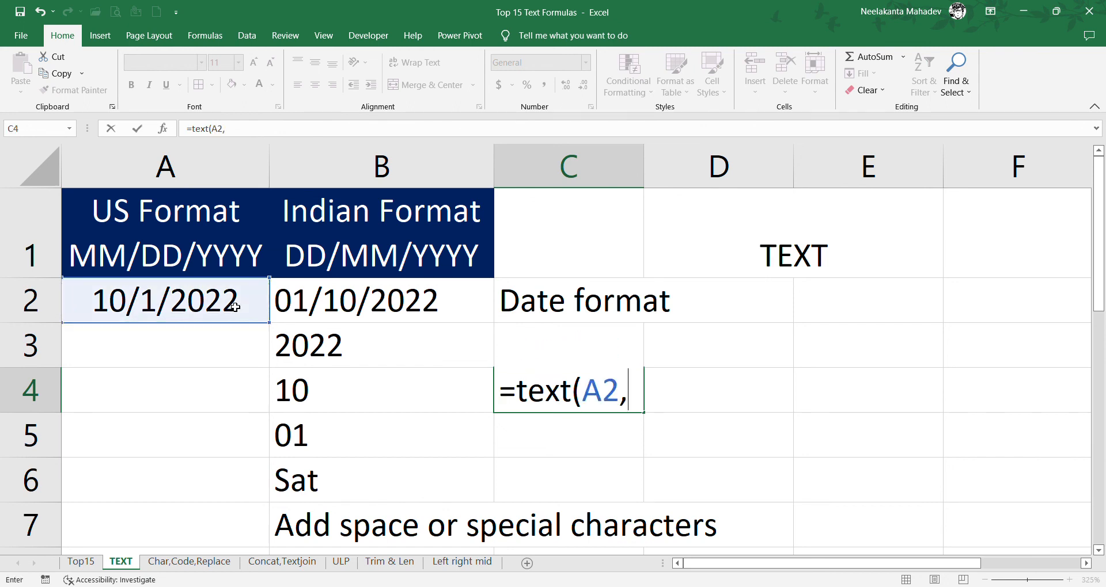
pyautogui.write('"MMM')
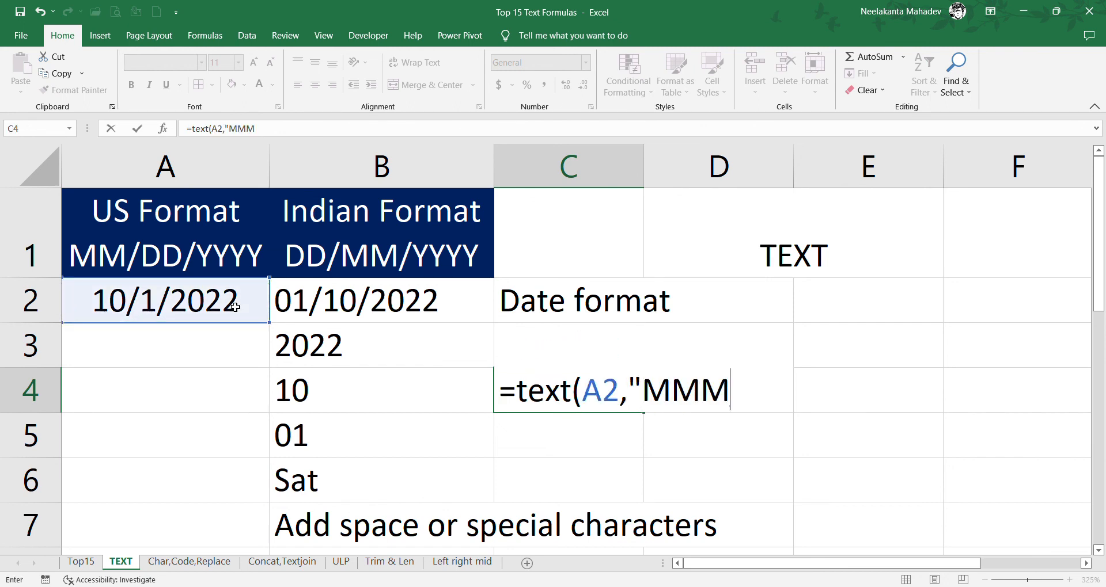
pyautogui.write('")')
pyautogui.press('Return')
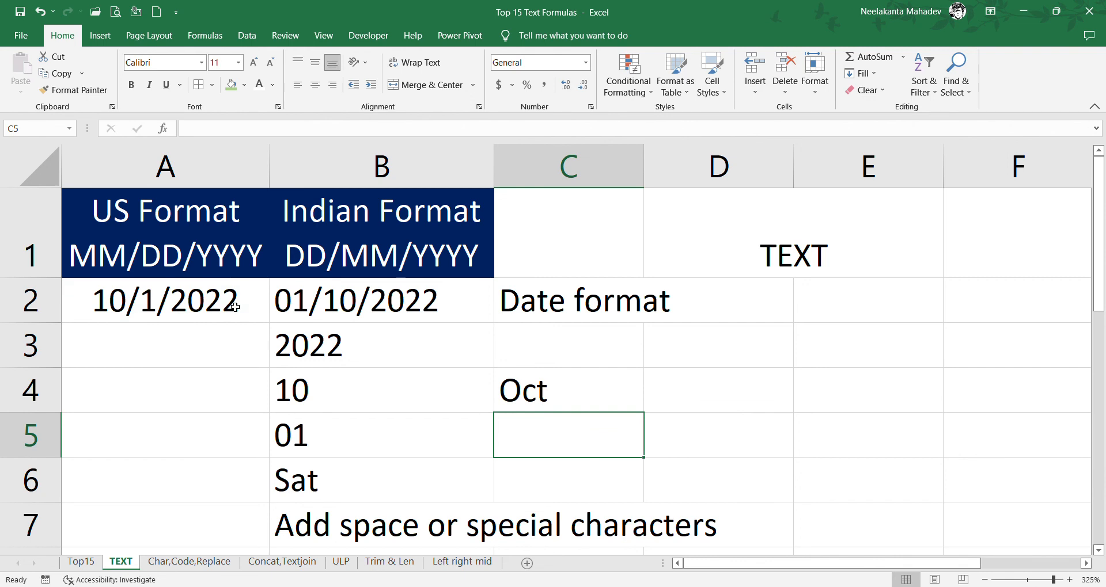
# Enter =TEXT(A2,"MMMM") in C5 to return the full month name of the date in A2
pyautogui.write('=text(')
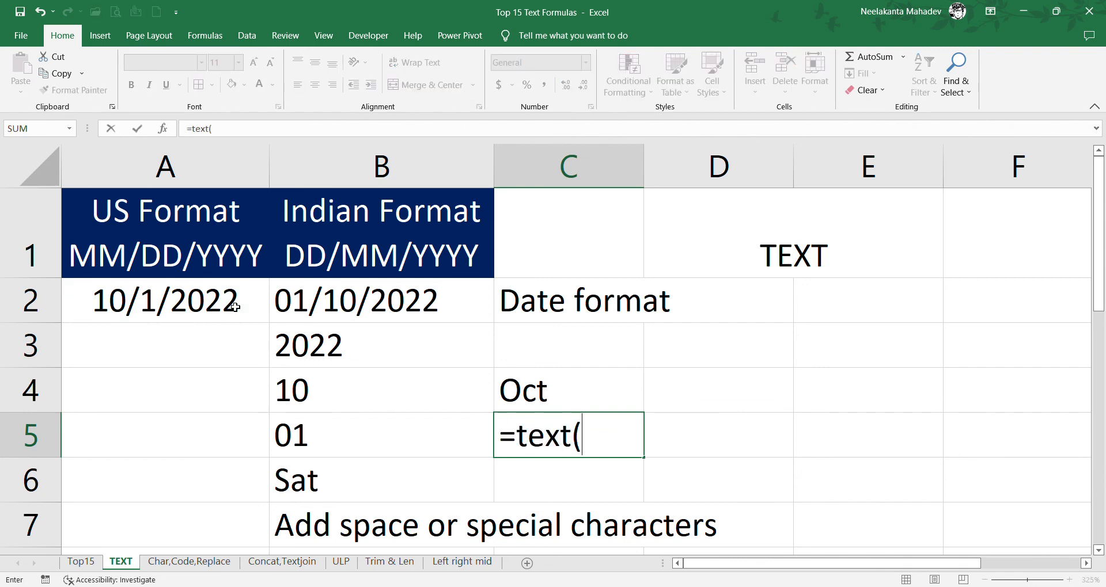
pyautogui.click(235, 307)
pyautogui.write(',"')
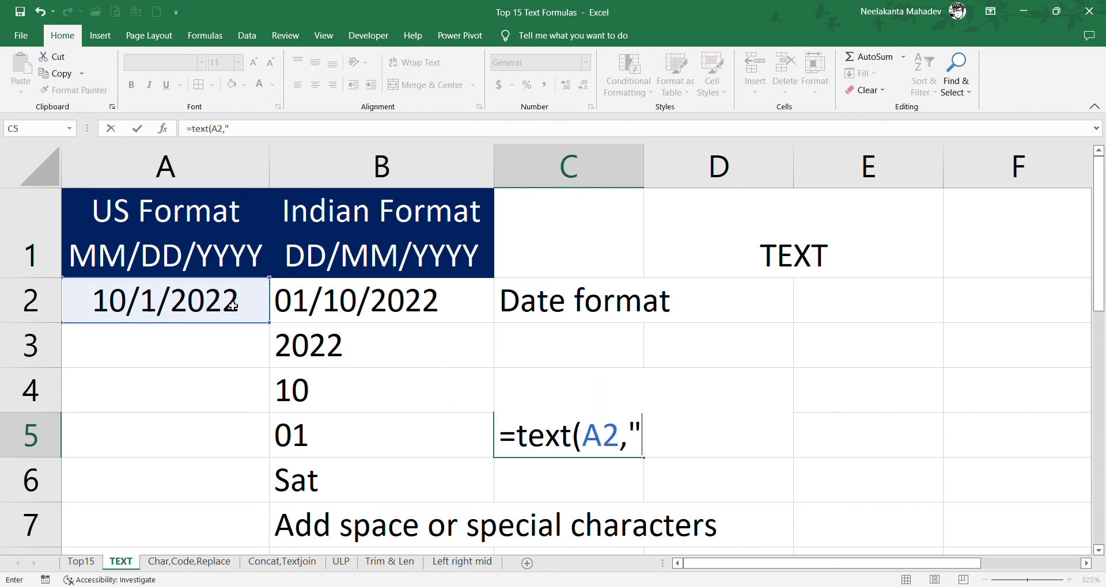
pyautogui.write('MMMM')
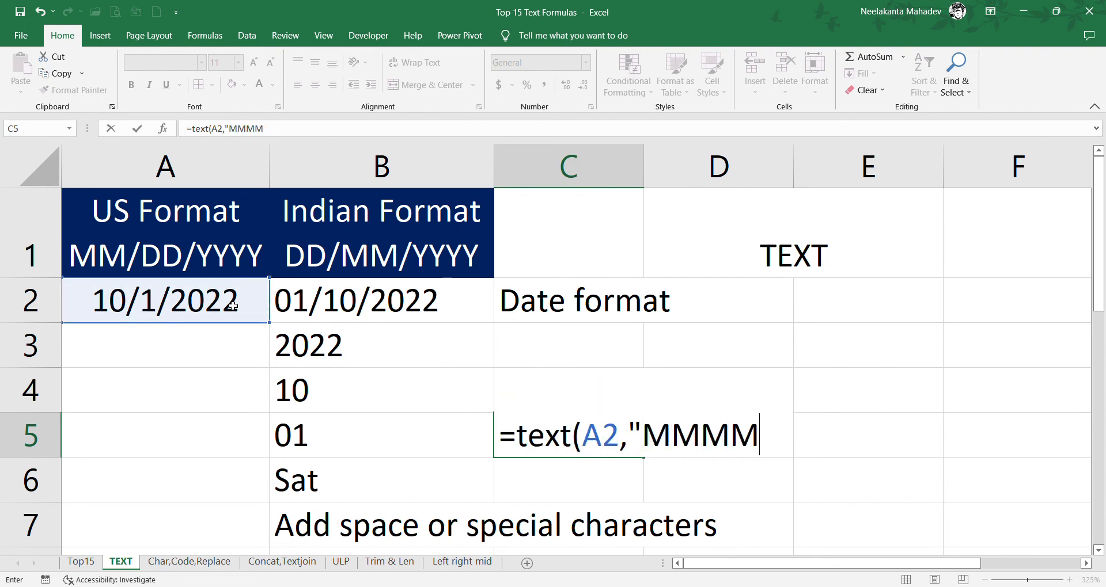
pyautogui.write('")')
pyautogui.press('Return')
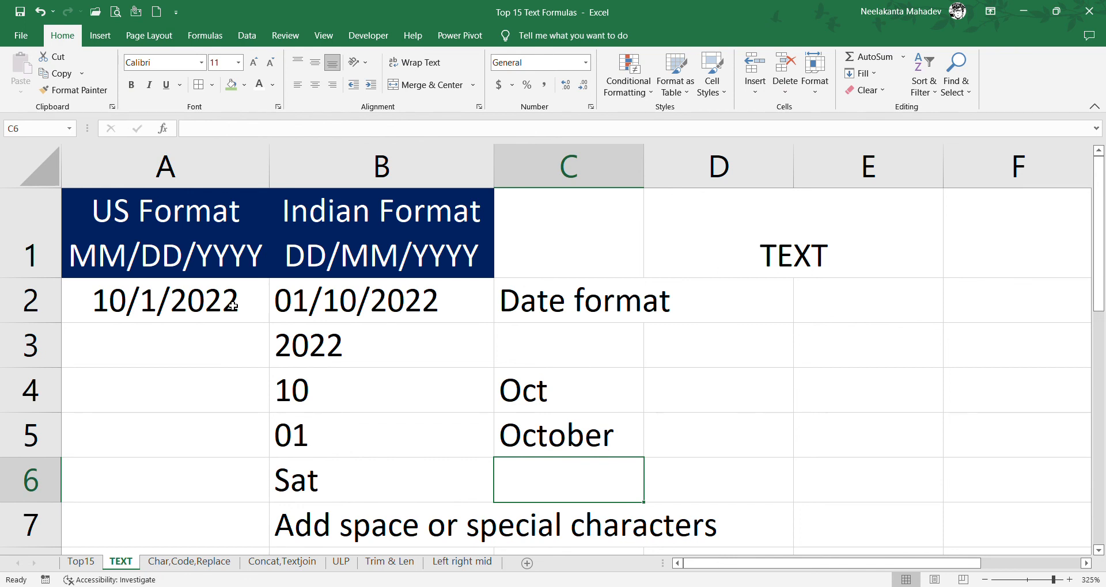
# Enter =TEXT(A2,"DDDD") in C6 to return the full weekday name of the date in A2
pyautogui.write('=text(')
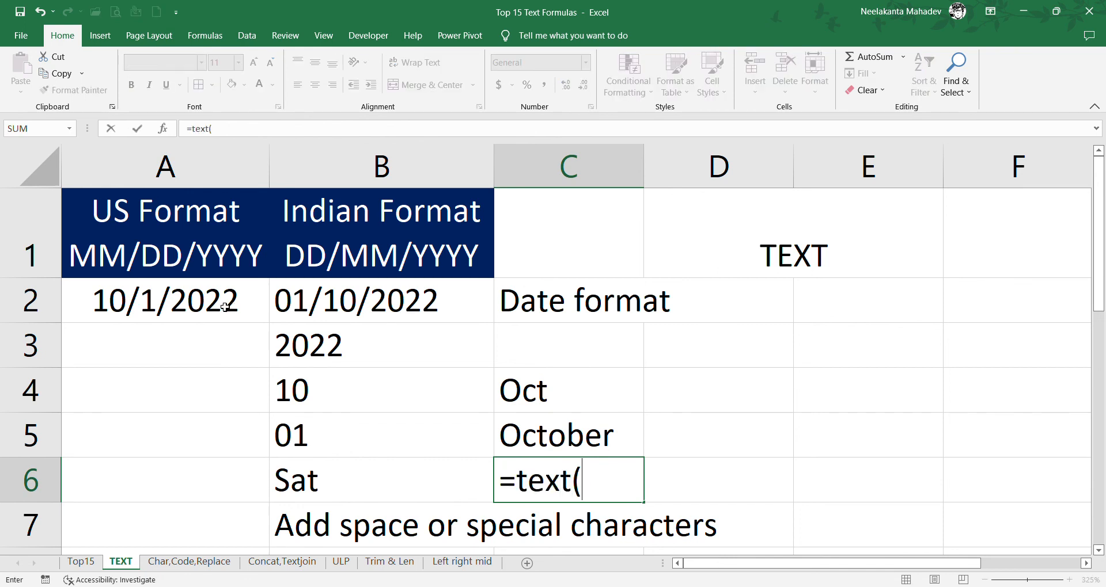
pyautogui.click(225, 307)
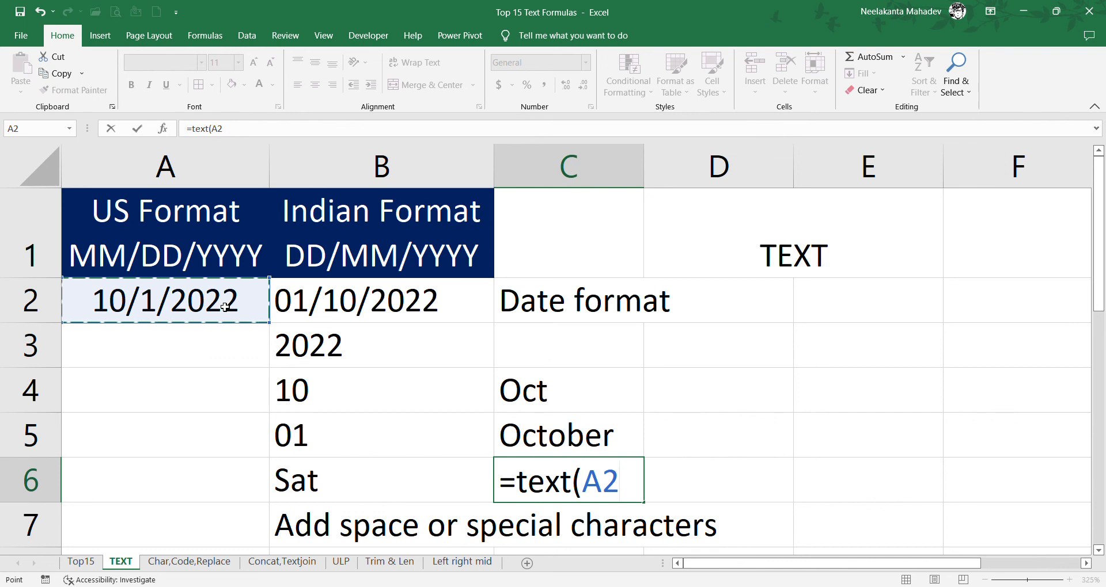
pyautogui.write(',"DDD')
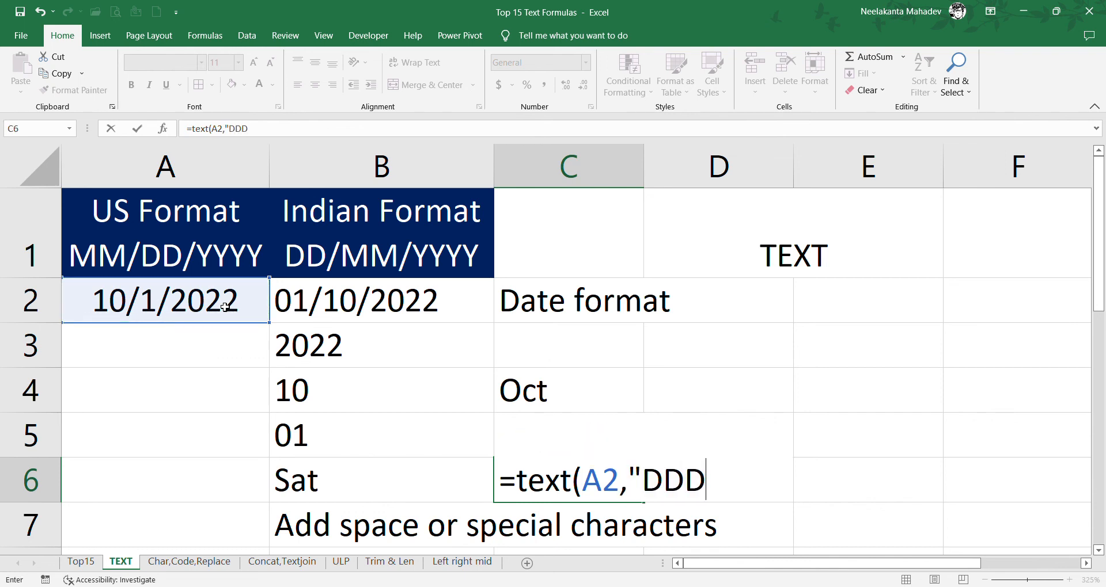
pyautogui.write('D")')
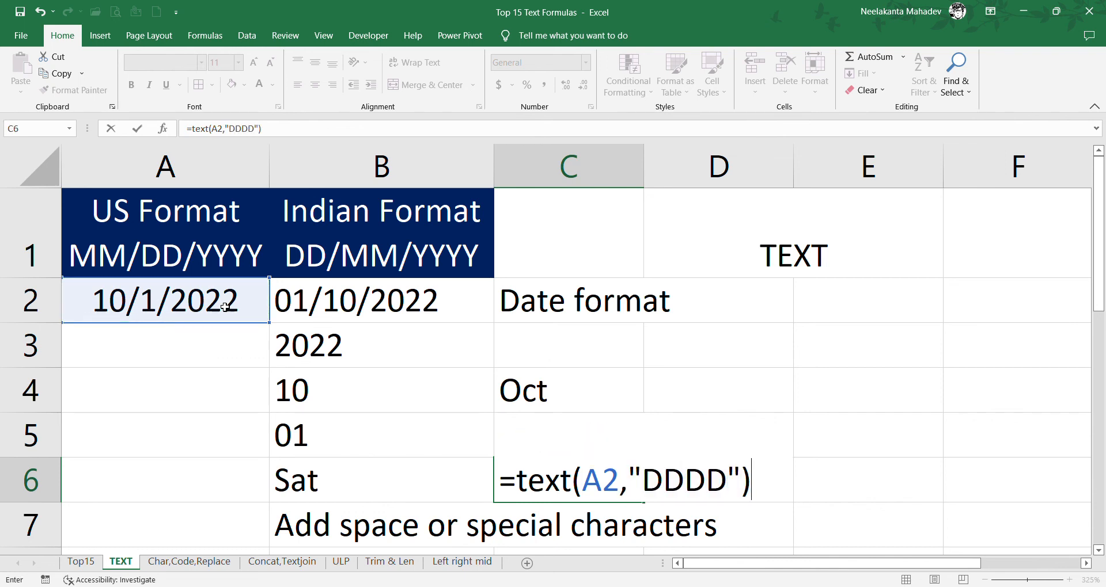
pyautogui.press('Return')
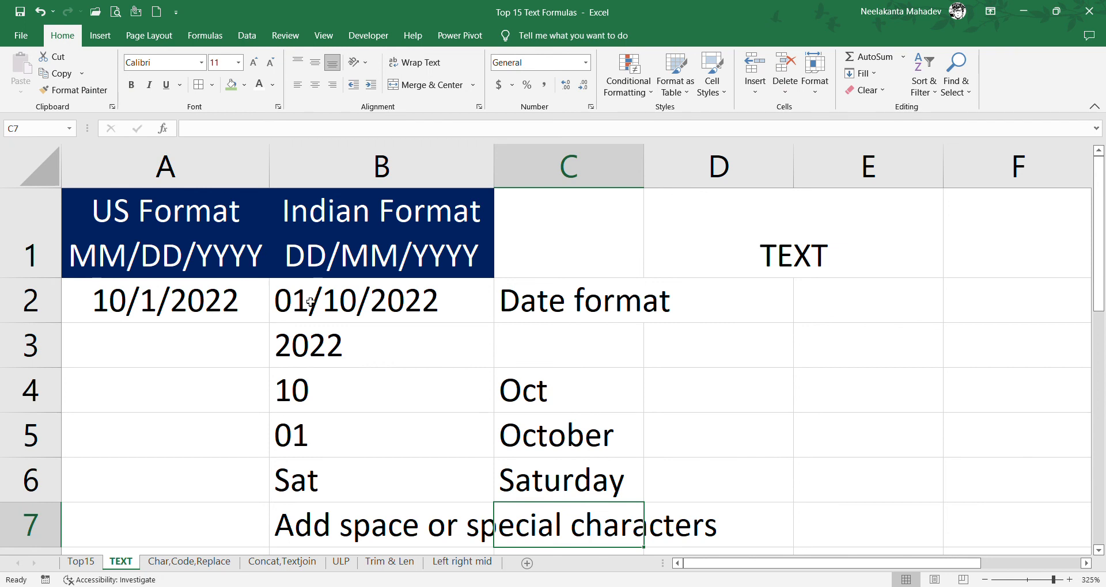
# Enter =TEXT(A8,"####-###-###") in B8 to split the number in A8 into hyphen-separated groups
pyautogui.scroll(-2, 310, 302)
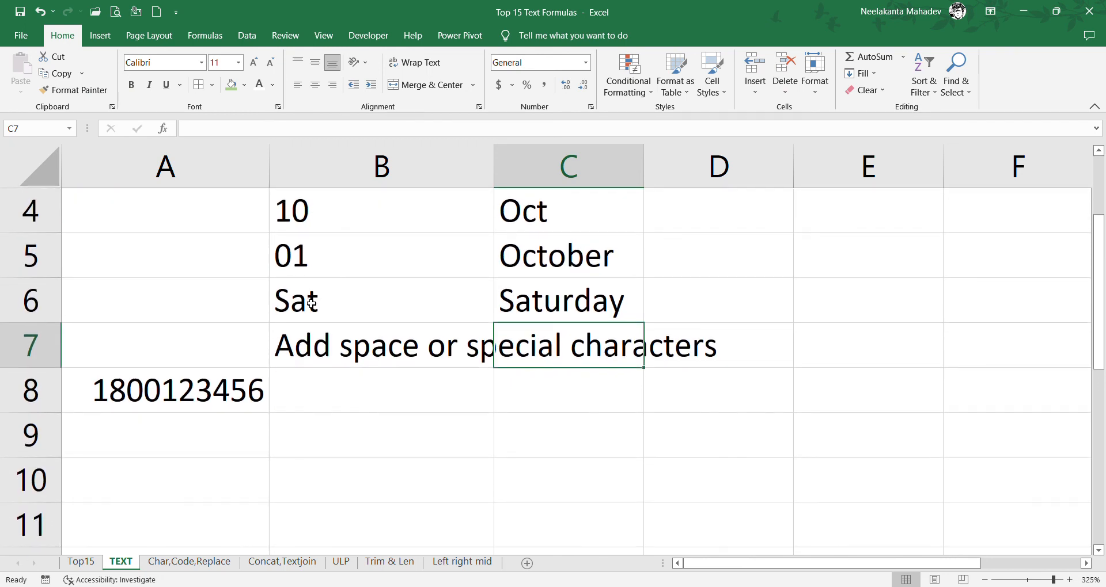
pyautogui.click(208, 270)
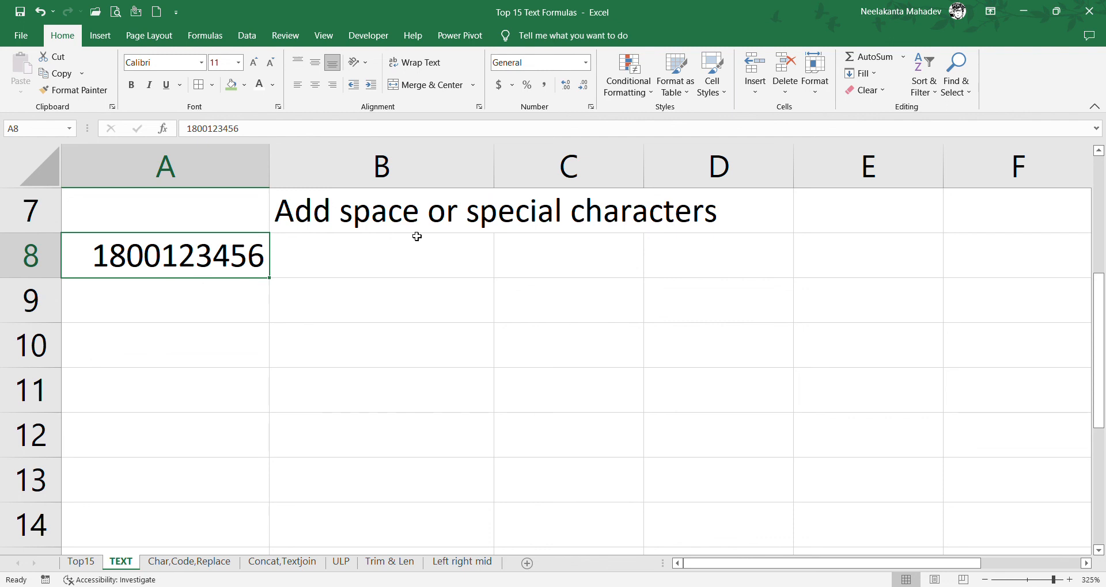
pyautogui.click(468, 261)
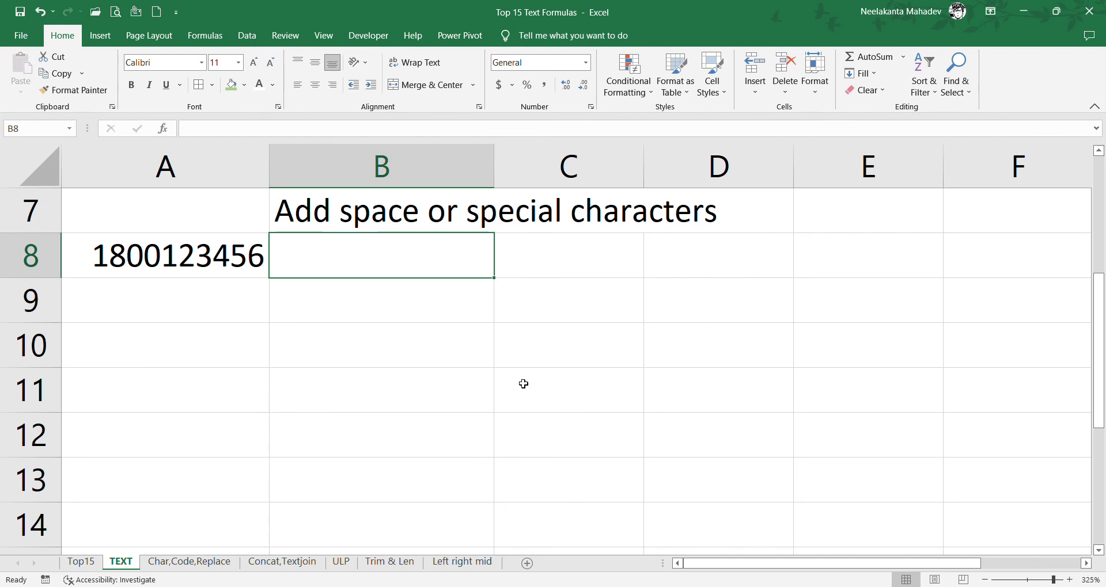
pyautogui.write('=text(')
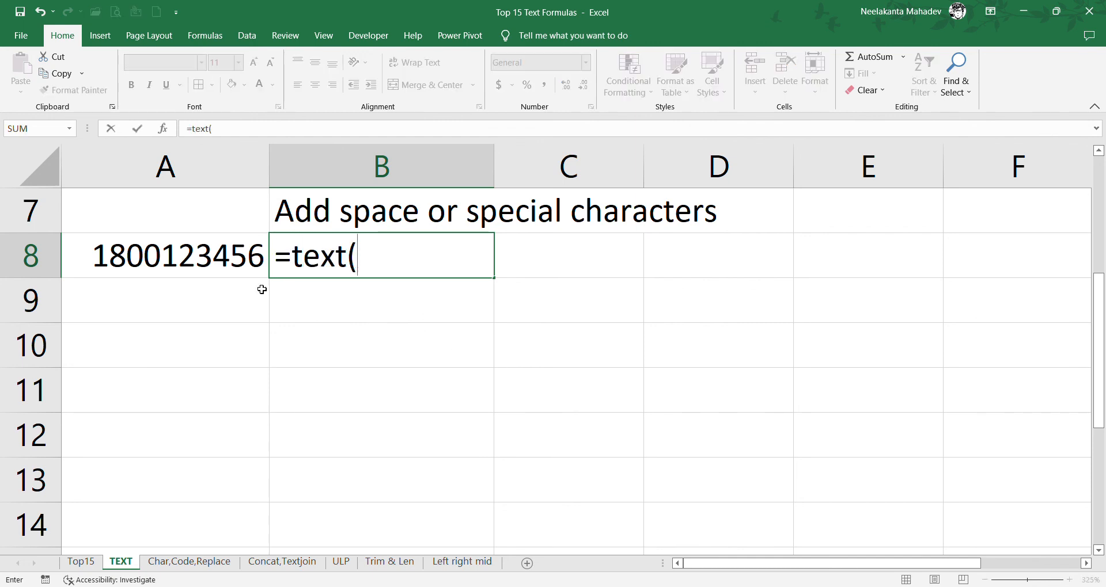
pyautogui.click(240, 274)
pyautogui.write(',')
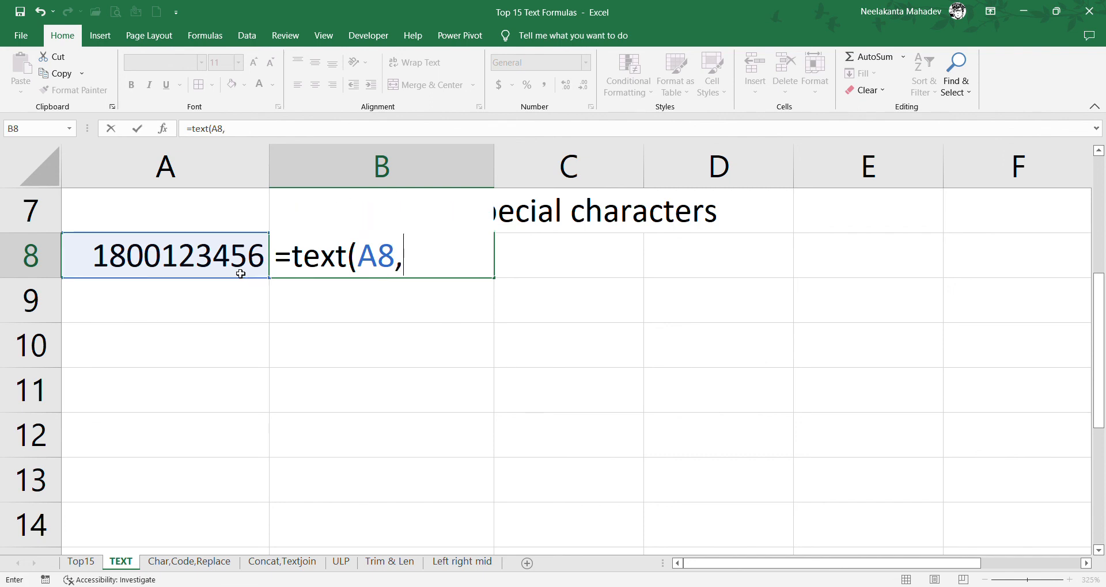
pyautogui.write('"####-')
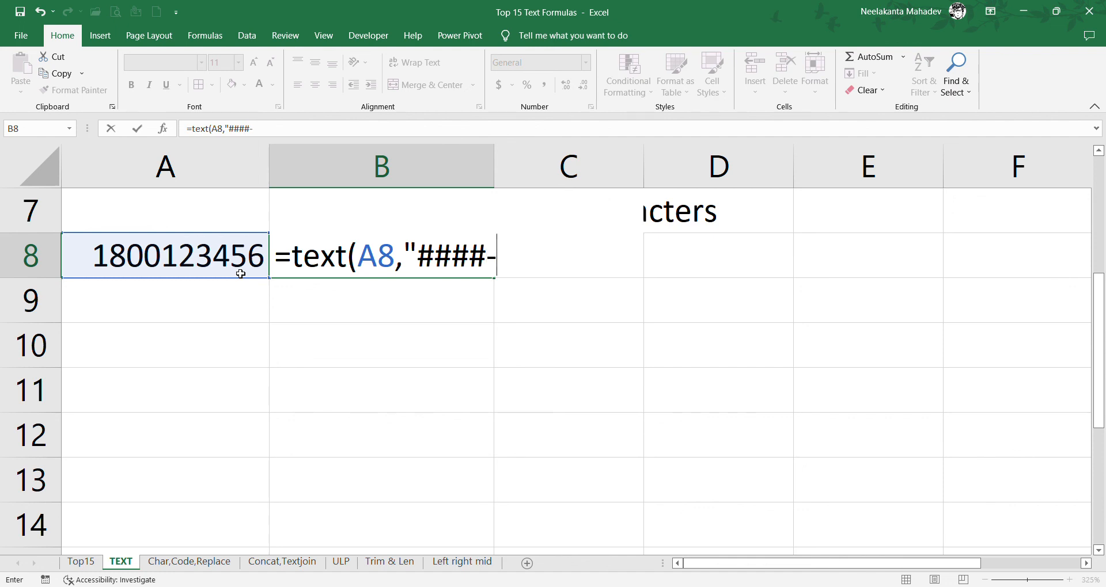
pyautogui.write('###-')
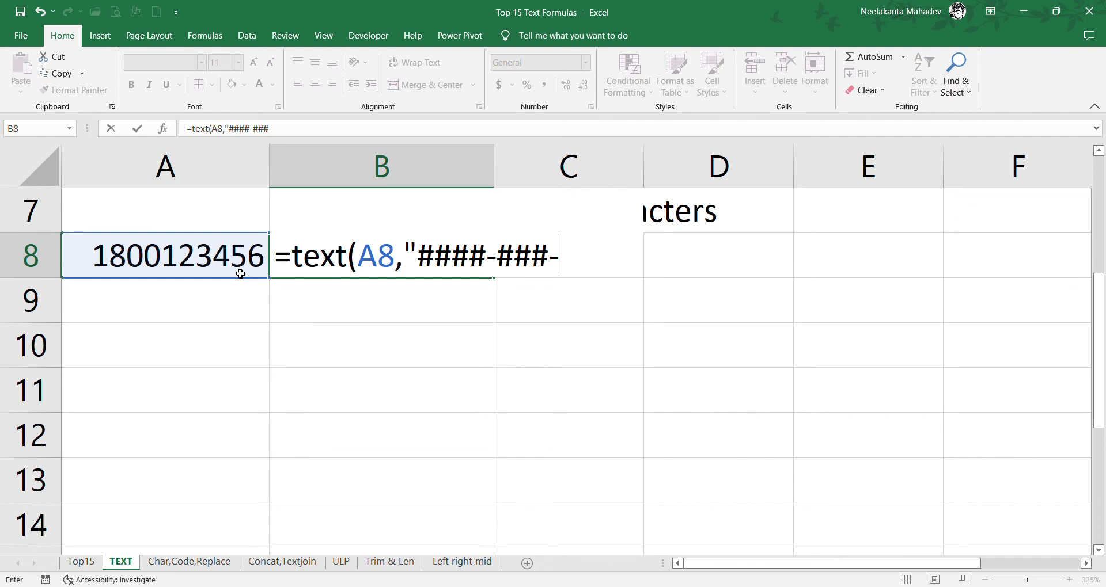
pyautogui.write('###")')
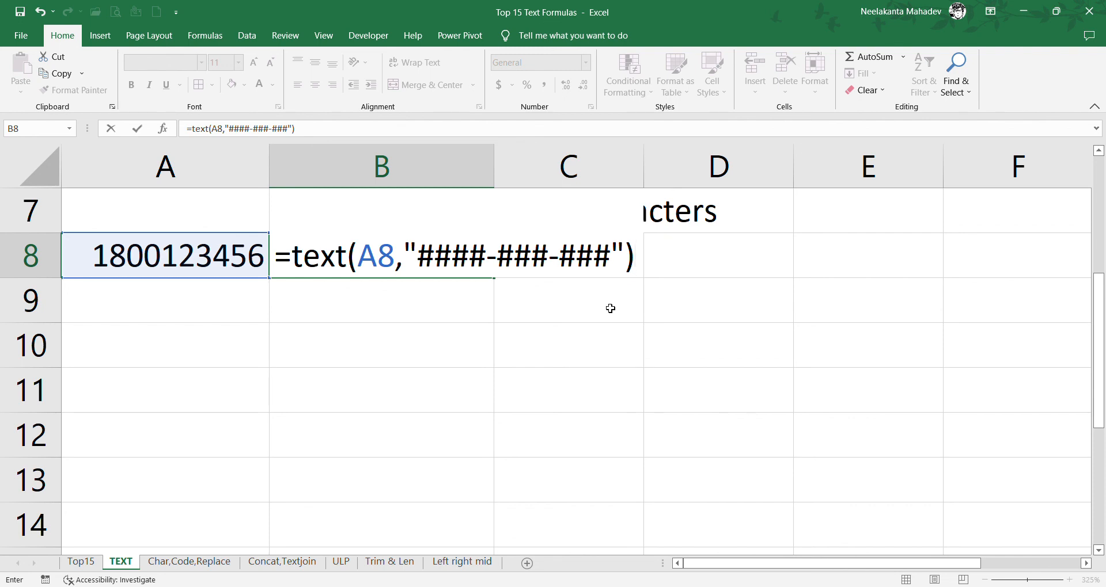
pyautogui.press('Return')
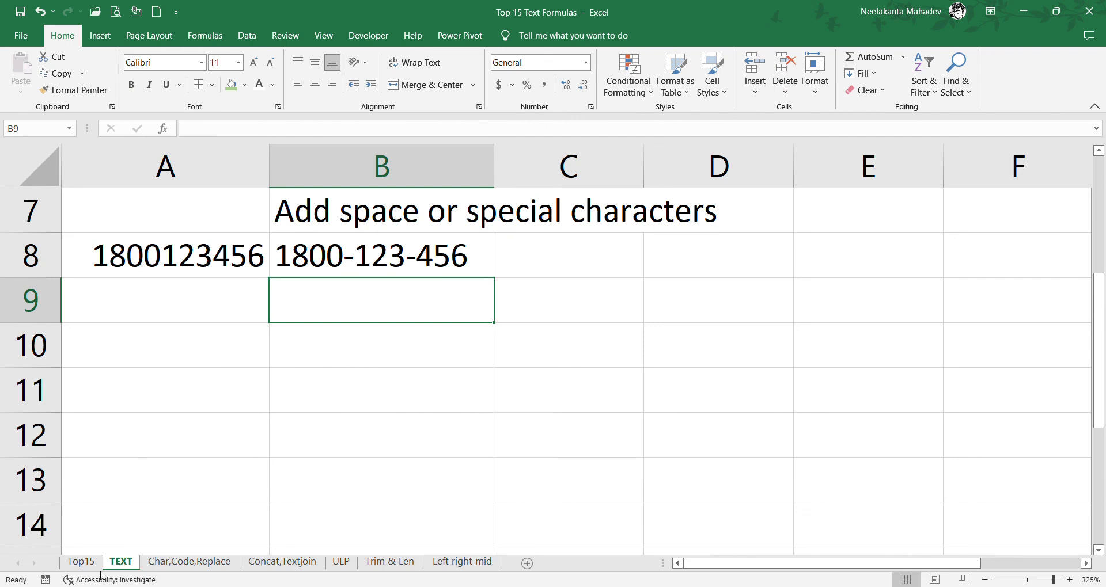
# On the Top15 sheet, shade the Text cell E5 light green
pyautogui.click(80, 562)
pyautogui.click(790, 407)
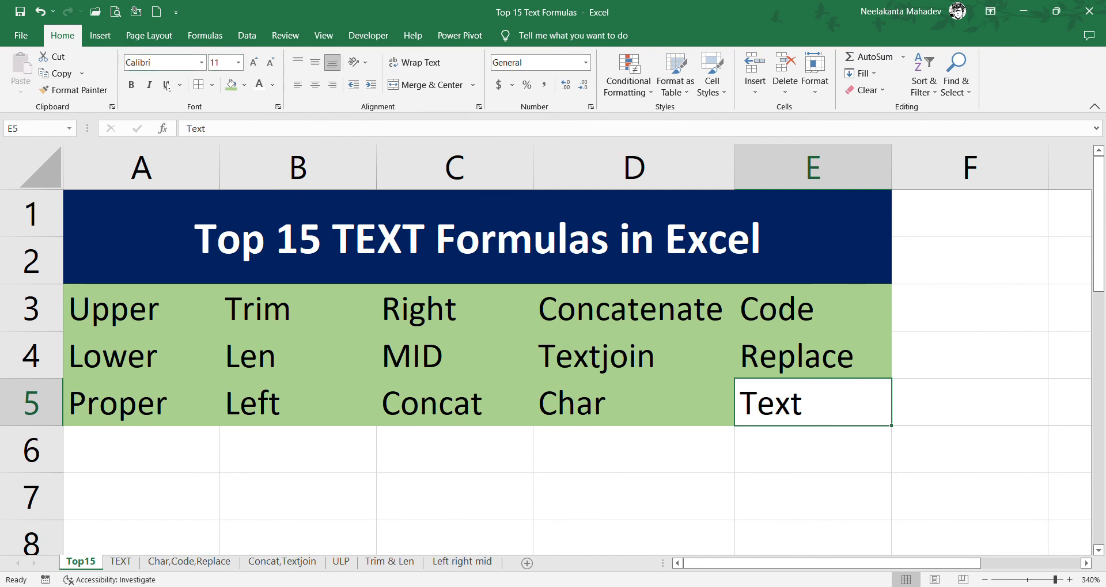
pyautogui.click(231, 85)
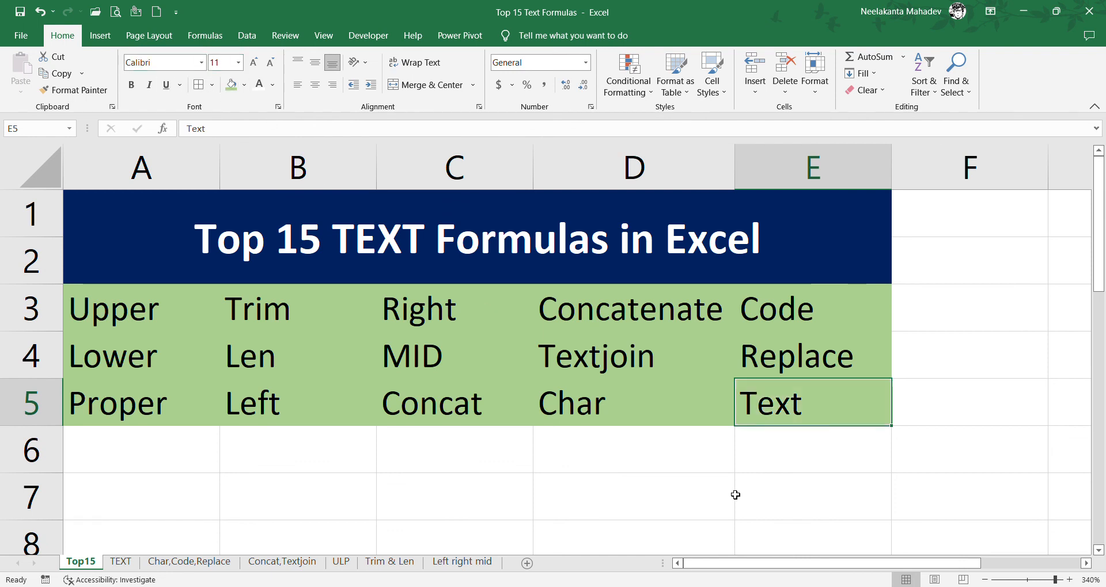